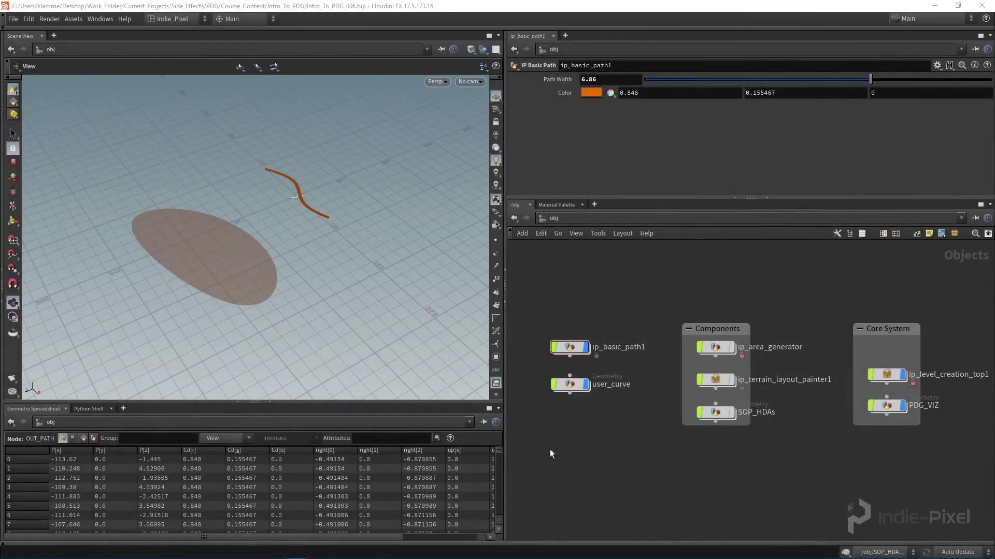
# Open the type properties of the ip_level_creation_top1 node in the Core System group
pyautogui.moveTo(780, 464); pyautogui.dragTo(675, 462, button='middle')
pyautogui.scroll(2, 777, 373)
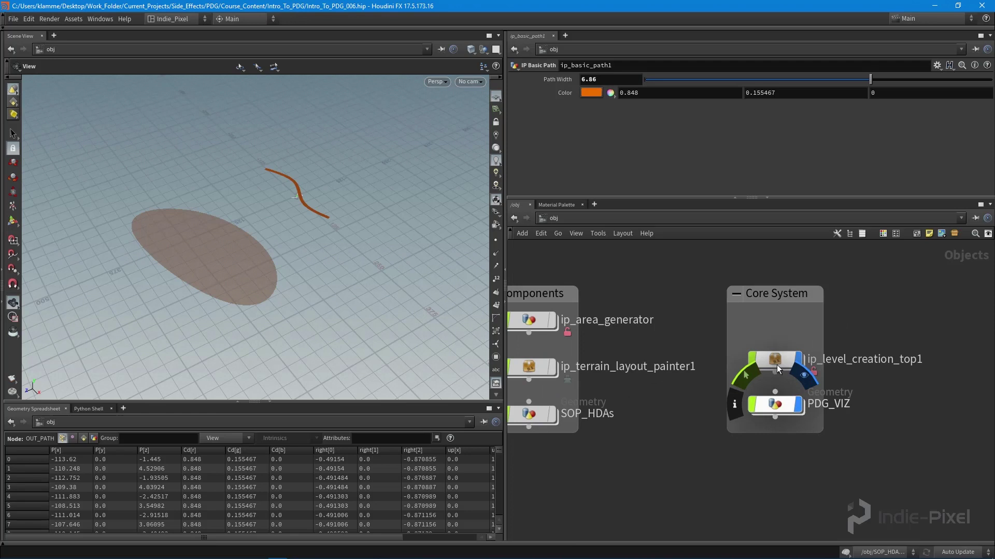
pyautogui.rightClick(777, 364)
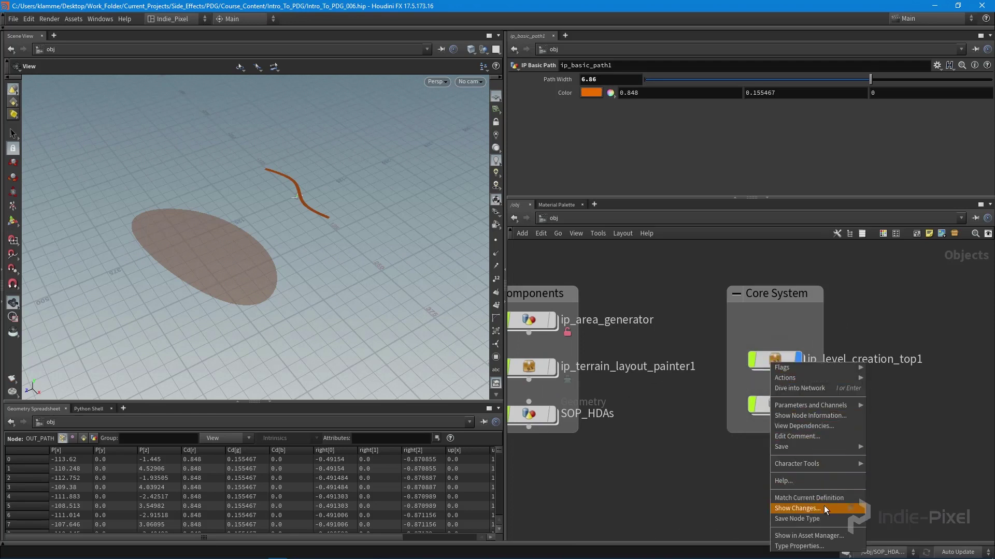
pyautogui.click(709, 518)
pyautogui.rightClick(769, 362)
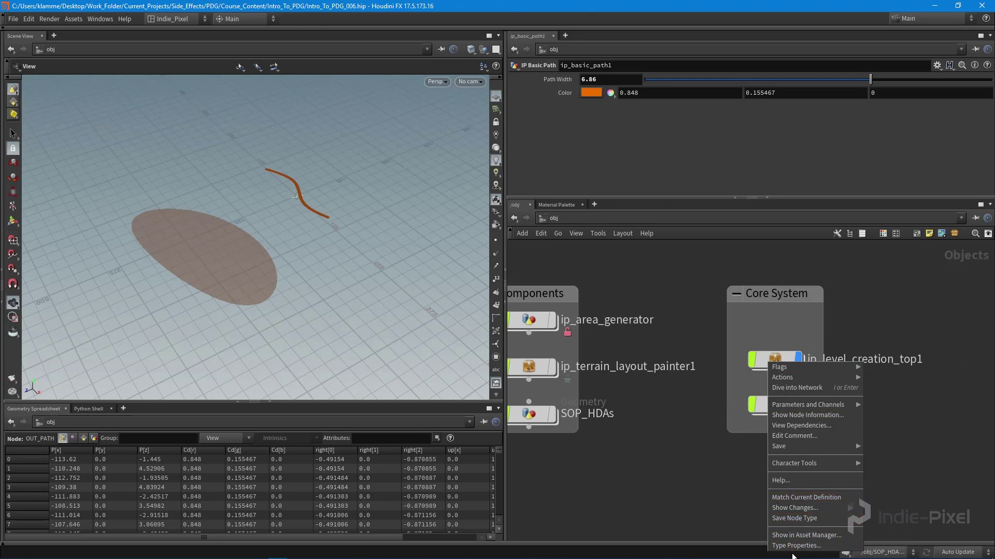
pyautogui.click(792, 547)
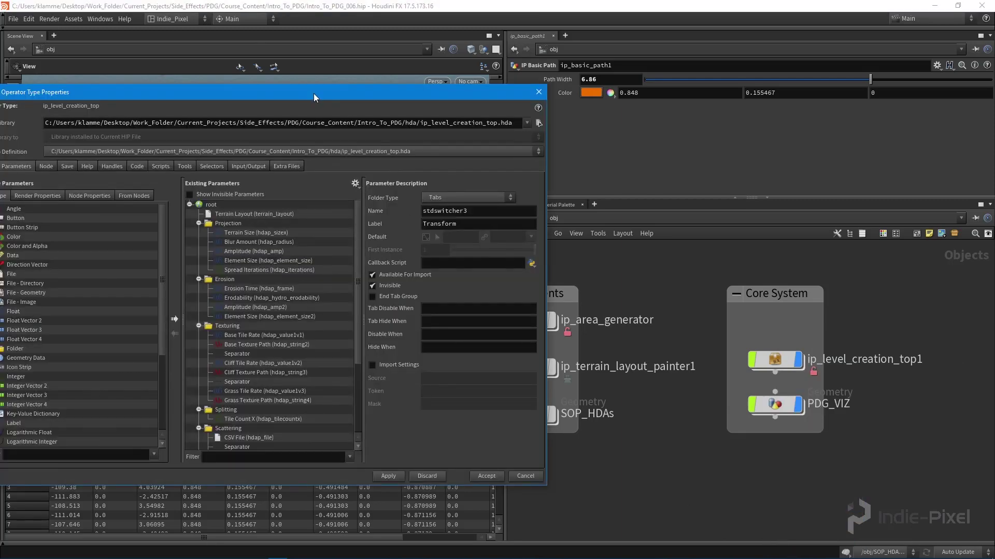
pyautogui.moveTo(313, 94); pyautogui.dragTo(411, 82)
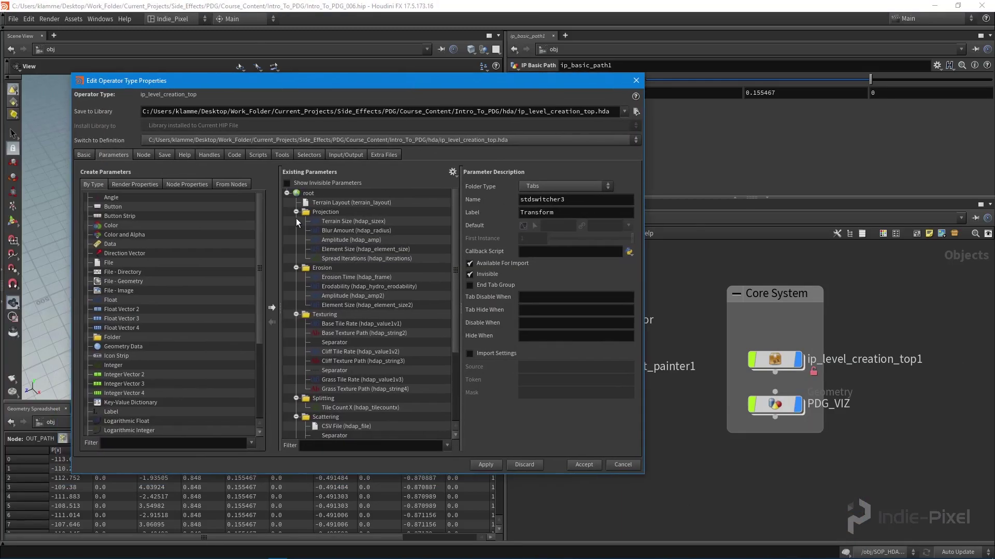
# Collapse the Projection, Erosion, Texturing, Splitting and Scattering folders in the existing parameter tree
pyautogui.scroll(-4, 313, 247)
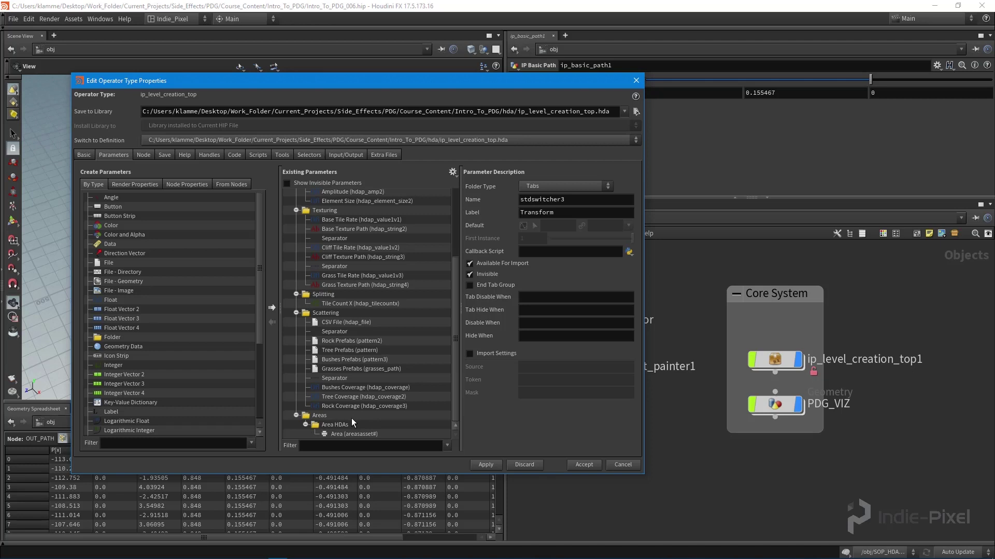
pyautogui.scroll(4, 357, 409)
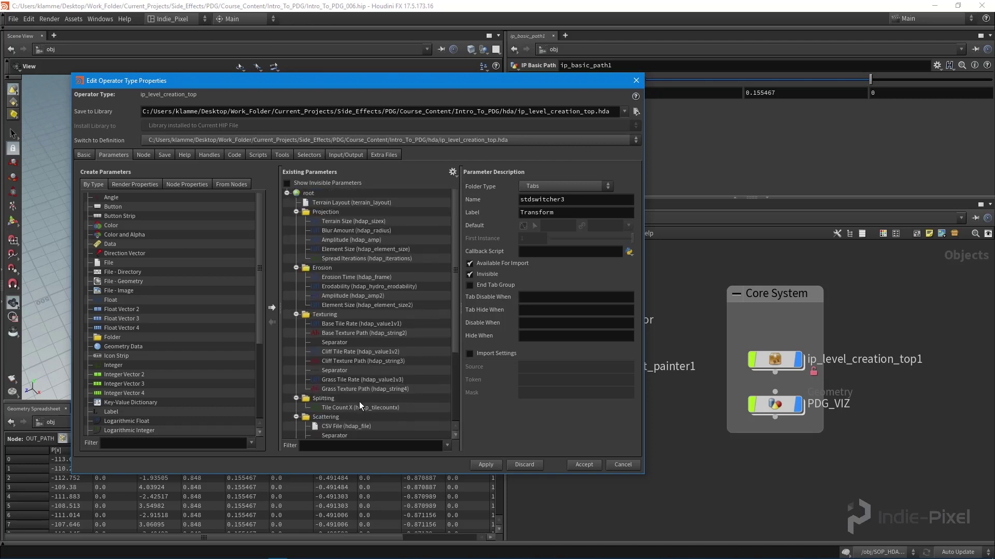
pyautogui.click(296, 212)
pyautogui.click(296, 222)
pyautogui.click(296, 230)
pyautogui.click(295, 240)
pyautogui.click(295, 249)
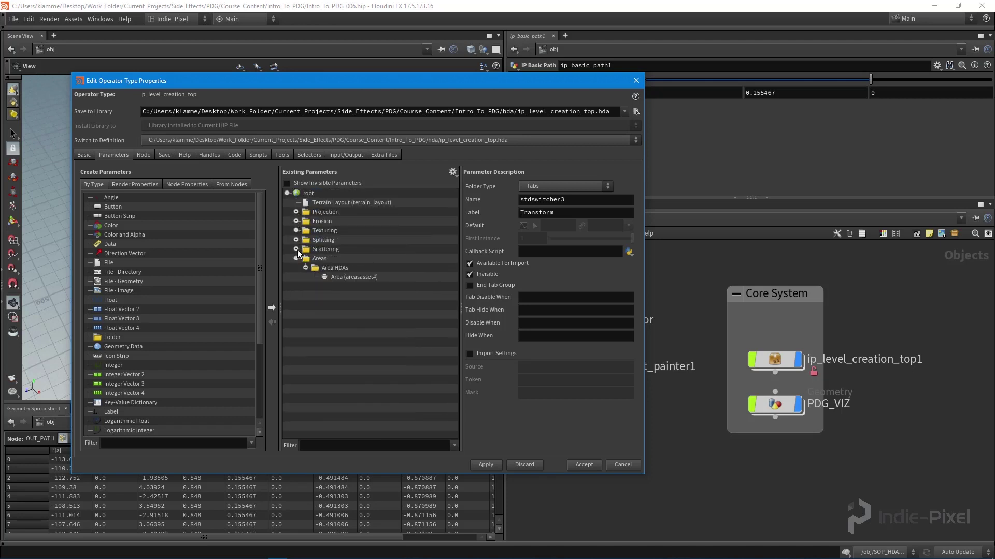
# Add a new folder below Areas at the root level of the parameter tree and label it Paths
pyautogui.moveTo(114, 340); pyautogui.dragTo(389, 323)
pyautogui.click(584, 214)
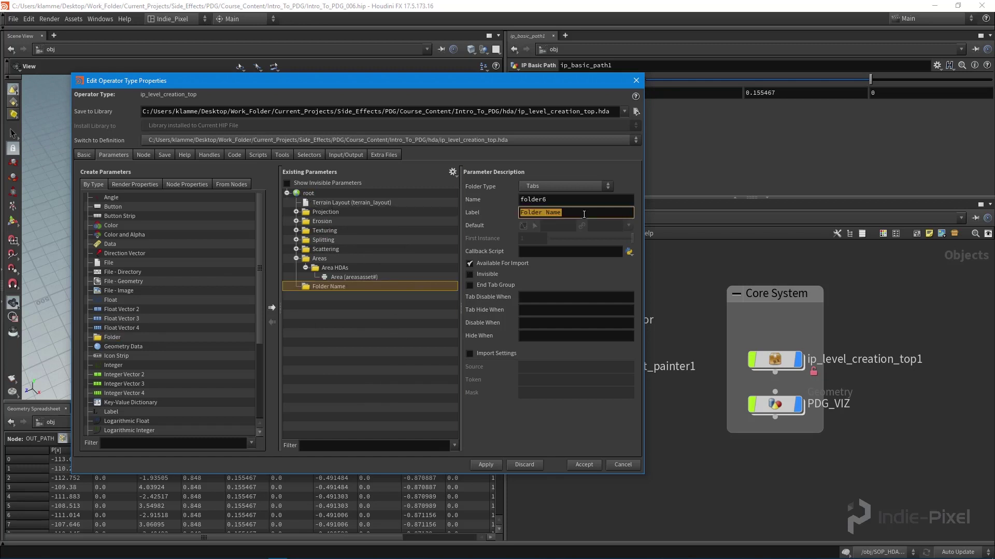
pyautogui.write('Paths')
pyautogui.press('Return')
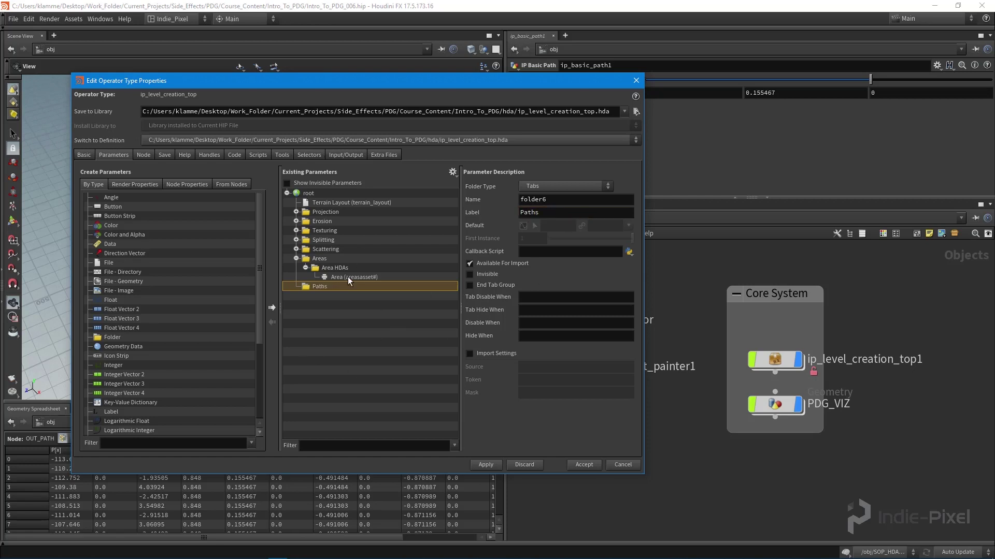
# Add a subfolder inside the Paths folder and set its folder type to Multiparm Block (list)
pyautogui.moveTo(111, 338); pyautogui.dragTo(338, 286)
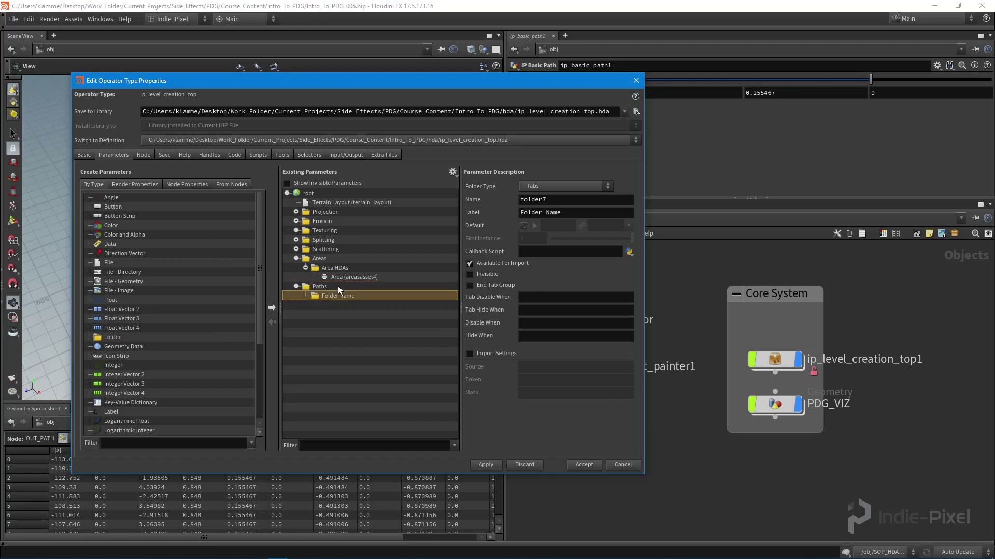
pyautogui.click(564, 186)
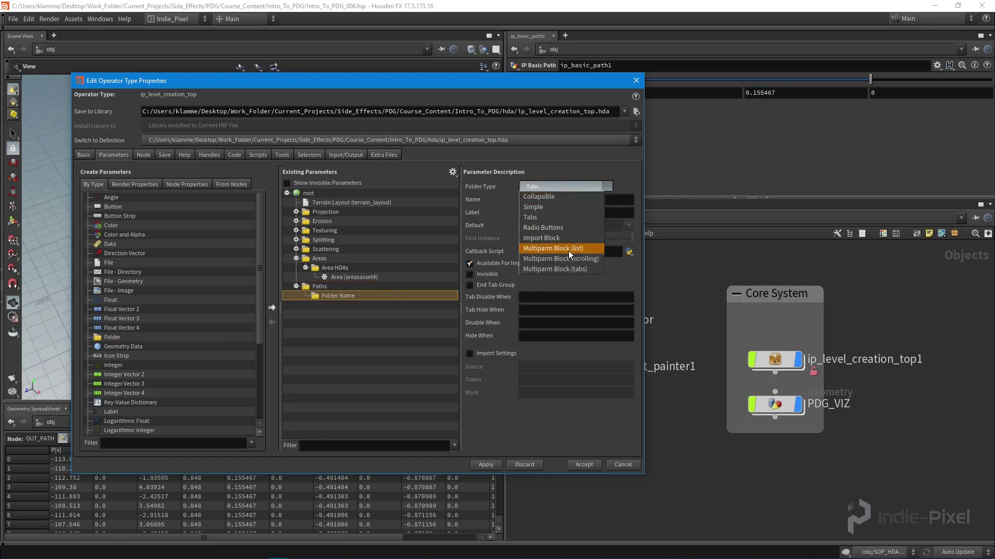
pyautogui.click(568, 249)
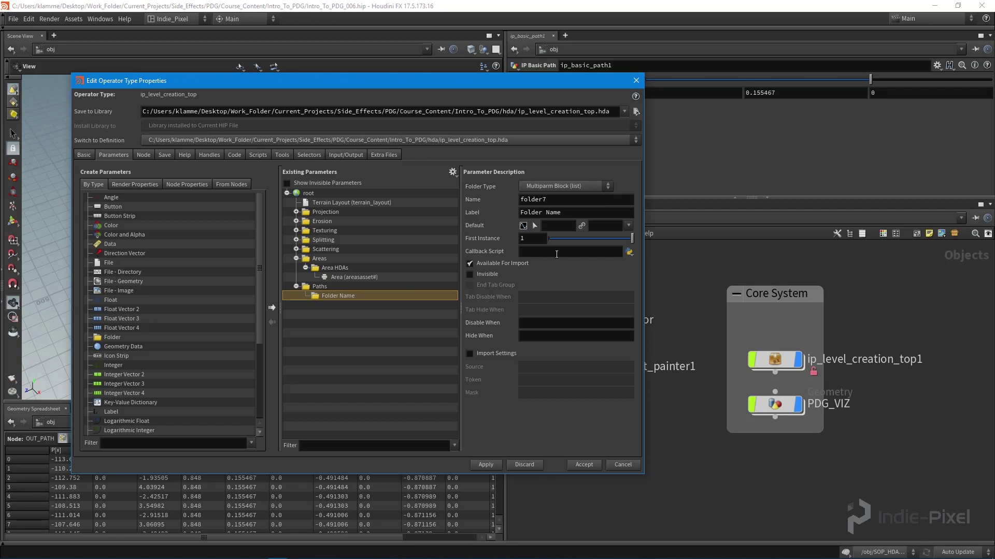
# Check the naming of the Area HDAs folder, and name the new multiparm folder path_list with the label Path HDAs
pyautogui.click(372, 268)
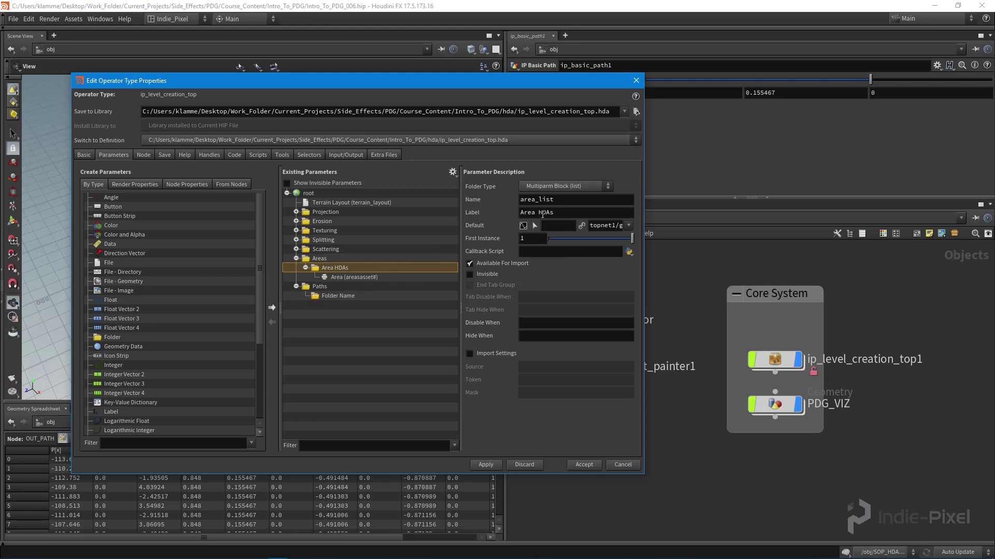
pyautogui.click(351, 295)
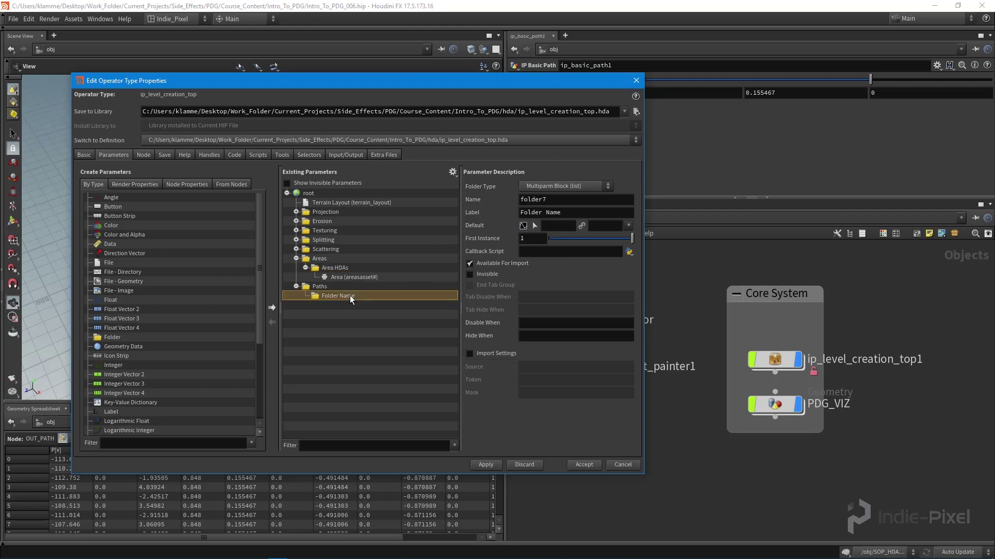
pyautogui.doubleClick(565, 203)
pyautogui.write('path_list')
pyautogui.press('Tab')
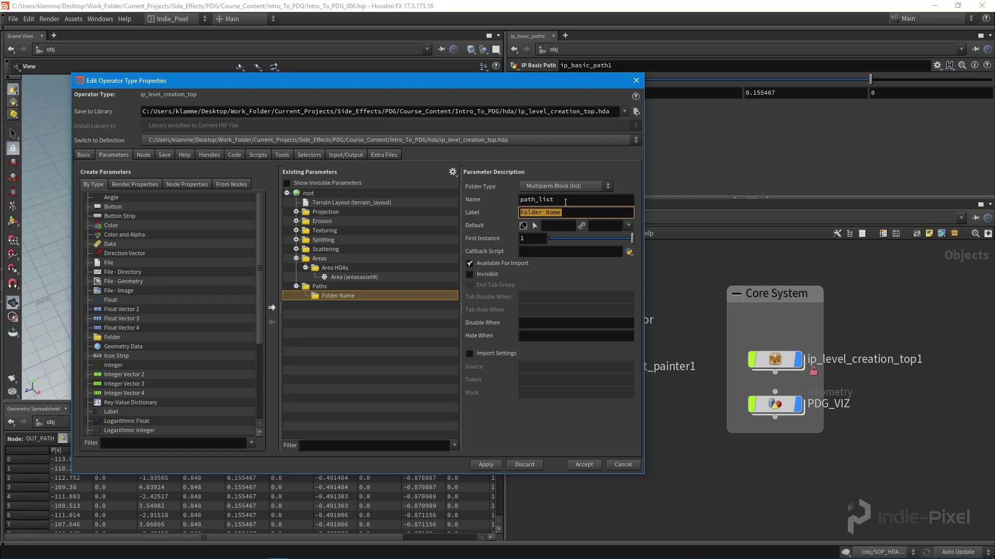
pyautogui.write('Path HDAs')
pyautogui.press('Return')
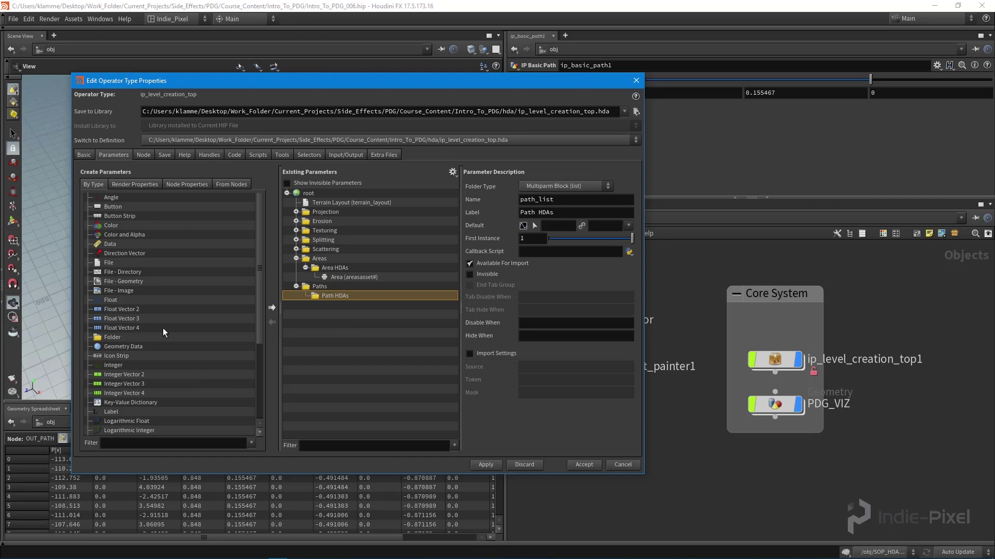
# Add an Operator Path parameter inside the Path HDAs folder and set its operator filter to Any SOP
pyautogui.scroll(-4, 161, 330)
pyautogui.moveTo(126, 350); pyautogui.dragTo(335, 296)
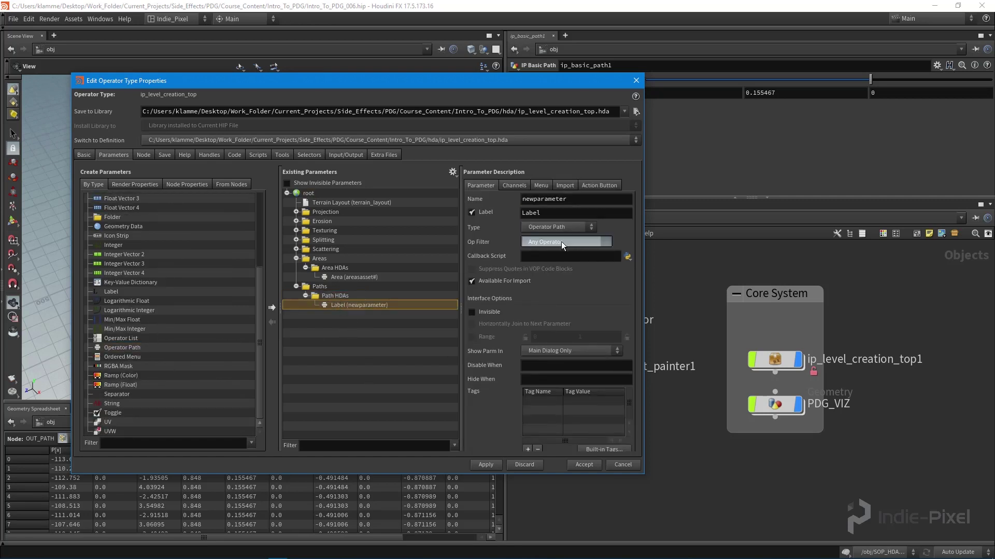
pyautogui.click(561, 241)
pyautogui.click(549, 275)
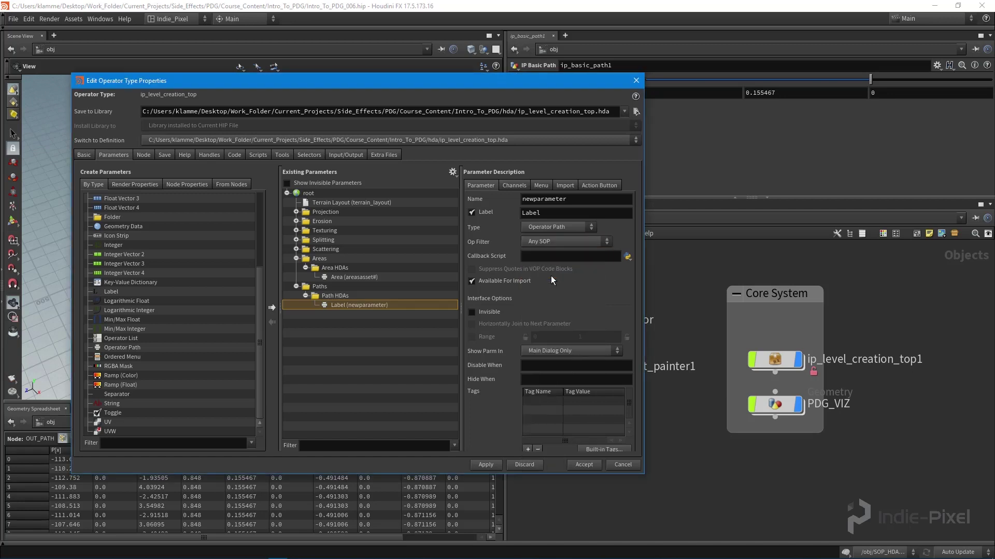
# Check the Area parameter's naming, and name the new operator path parameter pathasset
pyautogui.click(349, 276)
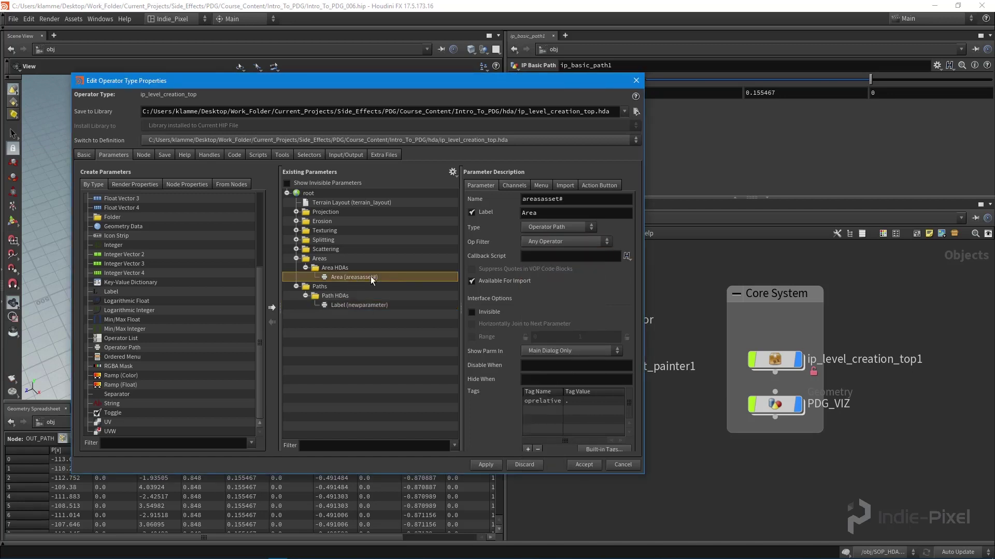
pyautogui.moveTo(576, 198); pyautogui.dragTo(505, 202)
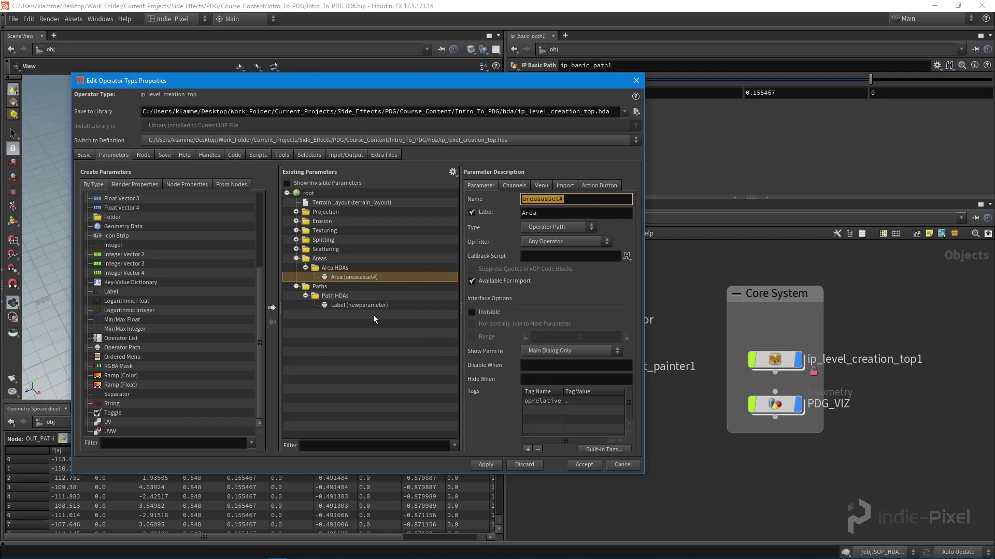
pyautogui.click(359, 306)
pyautogui.doubleClick(576, 202)
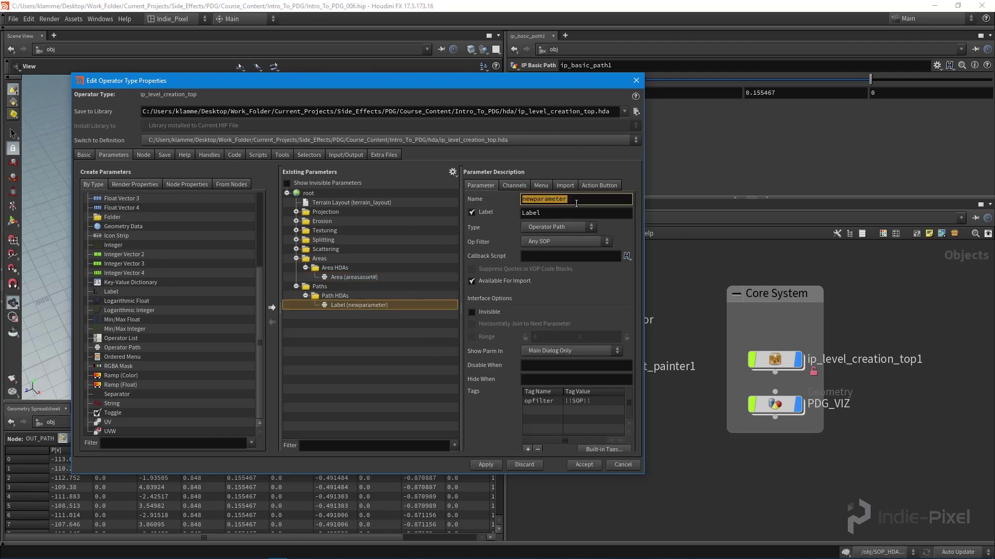
pyautogui.write('pathasset')
pyautogui.press('Return')
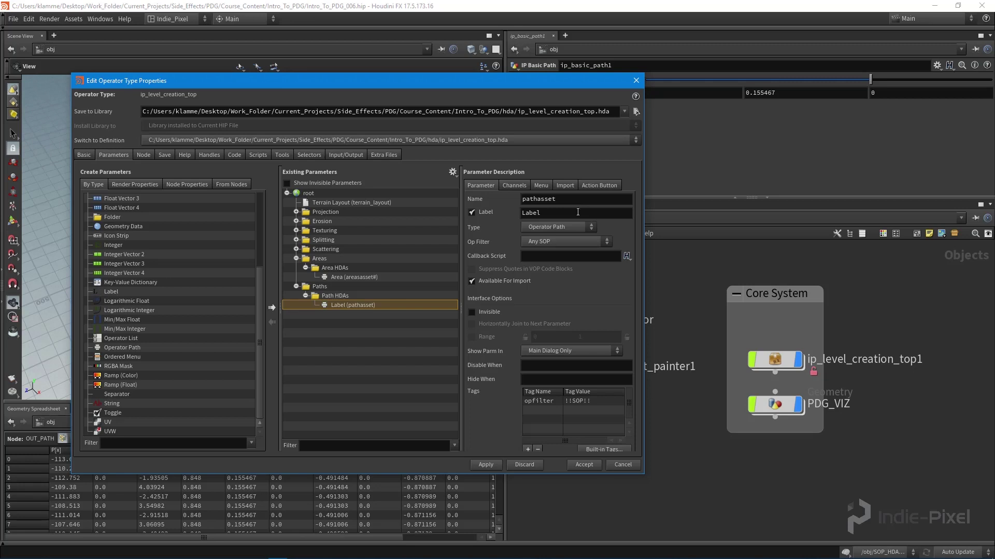
# Label the pathasset parameter Path, and apply and accept the type property changes
pyautogui.doubleClick(578, 213)
pyautogui.write('Pth')
pyautogui.press('Return')
pyautogui.click(565, 216)
pyautogui.write('ath')
pyautogui.press('Return')
pyautogui.click(487, 466)
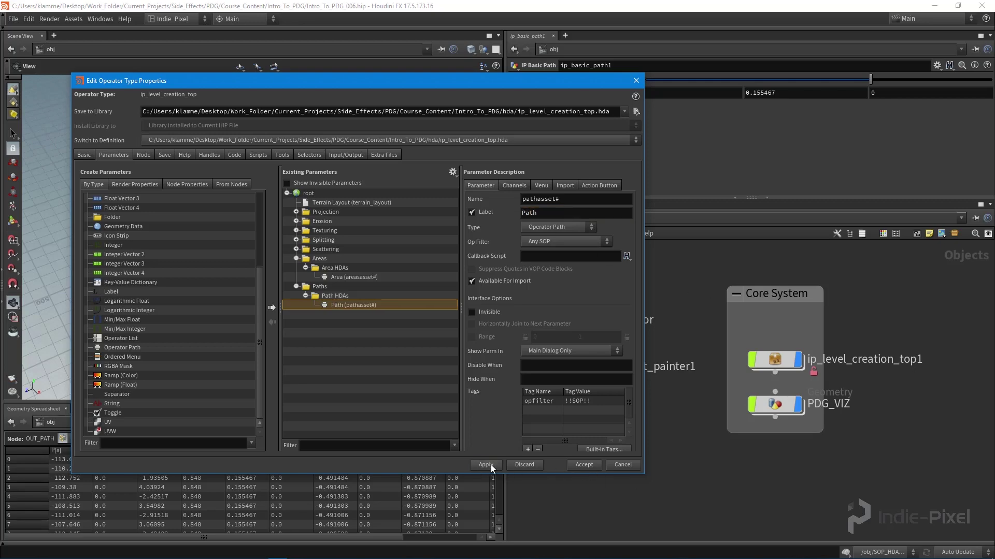
pyautogui.click(584, 465)
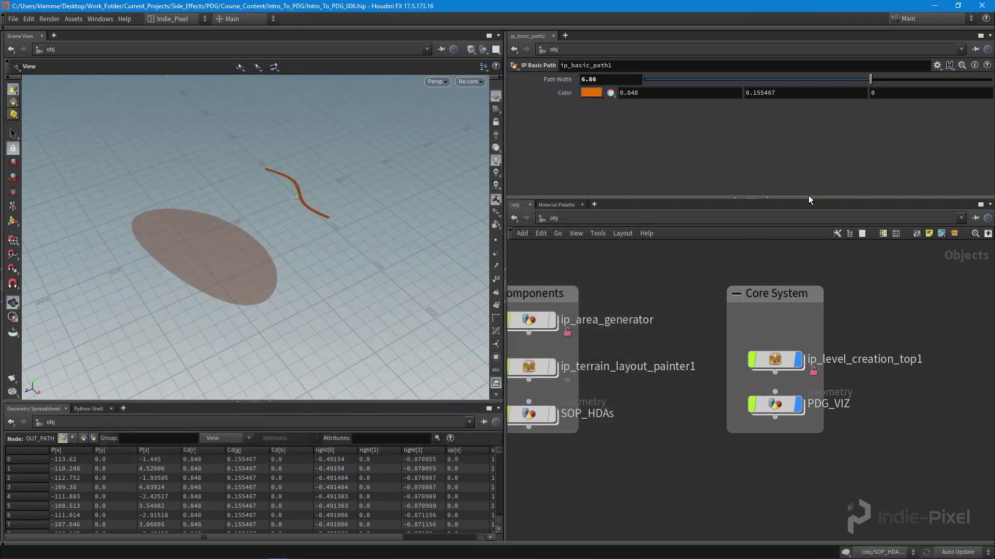
# Reopen the type properties of ip_level_creation_top1, change the Paths folder type to Collapsible, and accept the change
pyautogui.click(775, 360)
pyautogui.moveTo(803, 197); pyautogui.dragTo(799, 239)
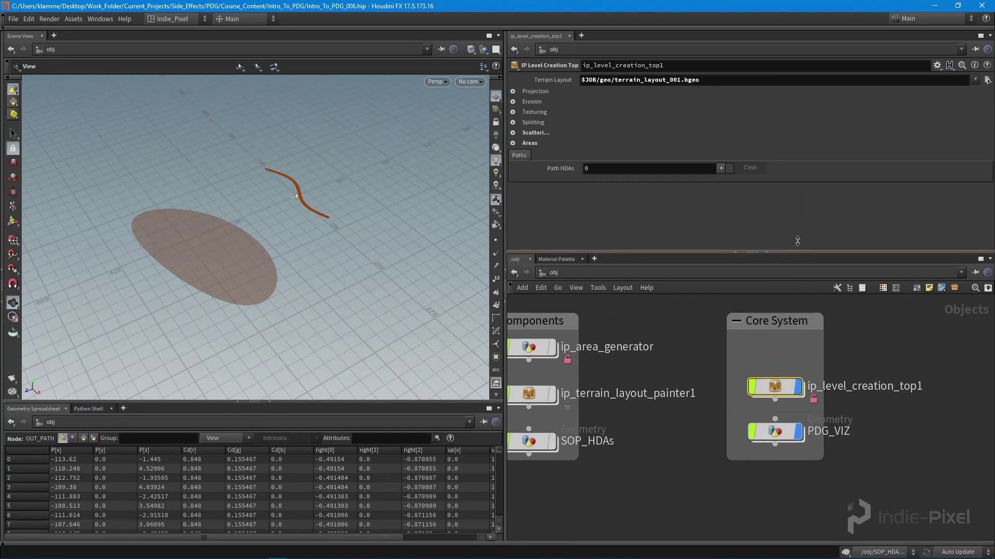
pyautogui.rightClick(781, 371)
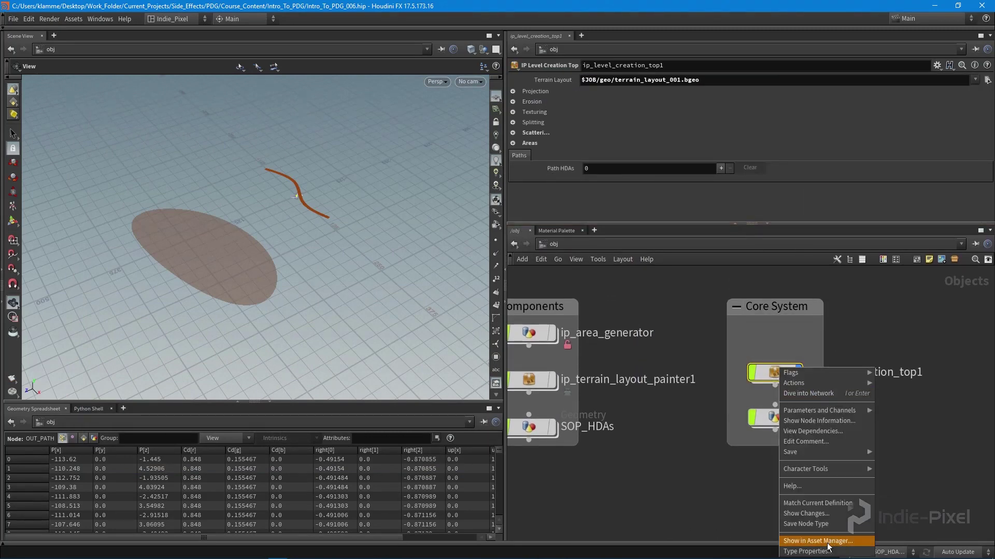
pyautogui.click(807, 551)
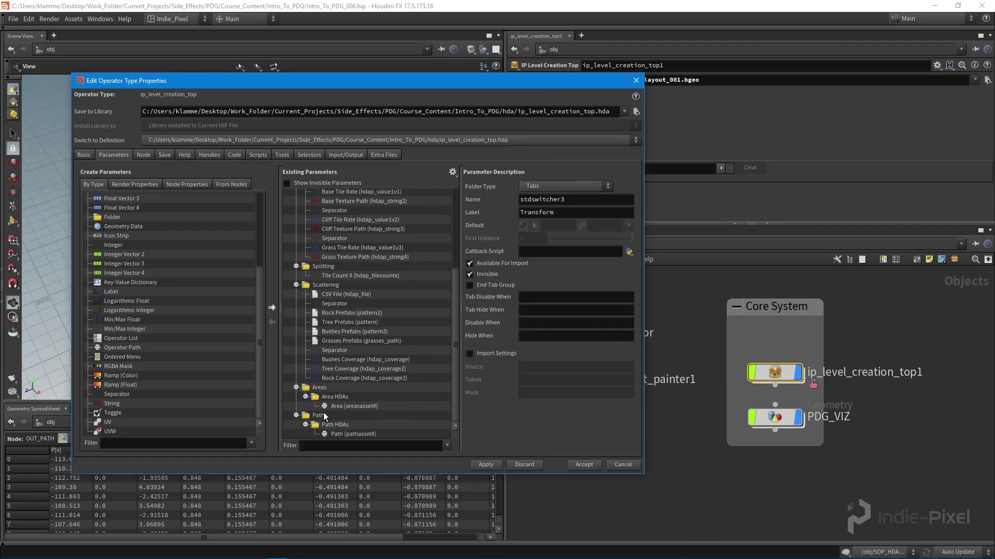
pyautogui.click(322, 415)
pyautogui.click(559, 186)
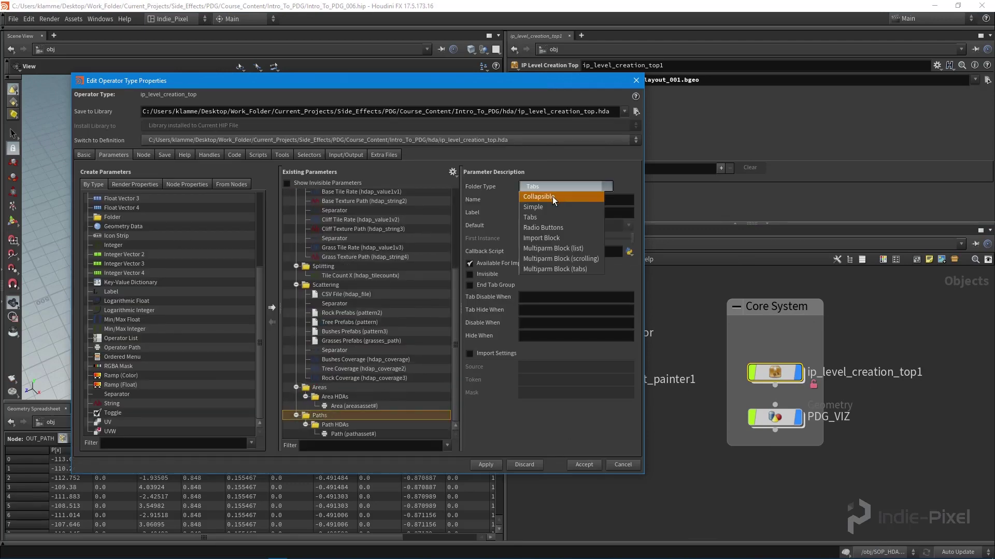
pyautogui.click(552, 197)
pyautogui.click(486, 465)
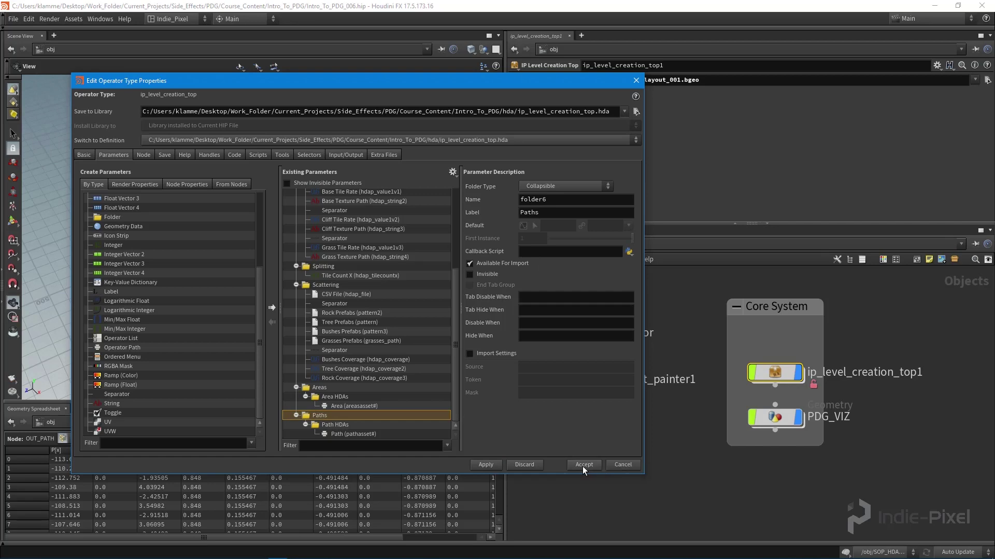
pyautogui.click(583, 464)
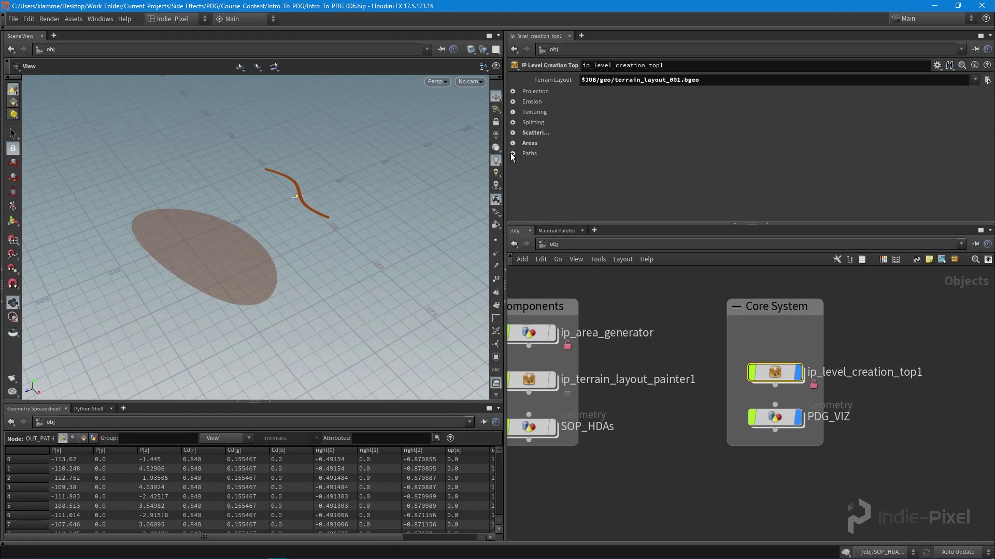
# Expand the Paths section of ip_level_creation_top1 and set the Path HDAs count to 1
pyautogui.click(512, 153)
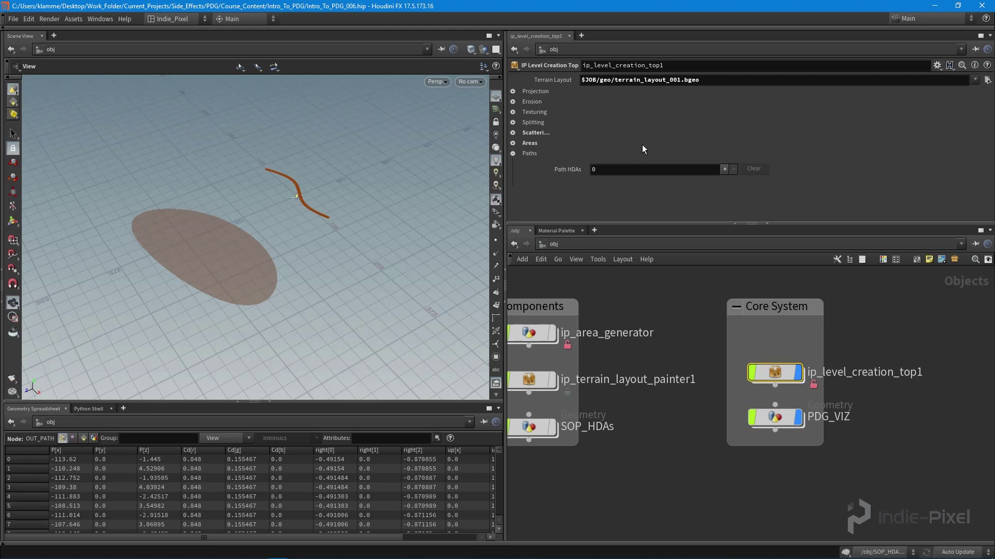
pyautogui.click(632, 173)
pyautogui.press('BackSpace')
pyautogui.write('1')
pyautogui.press('Return')
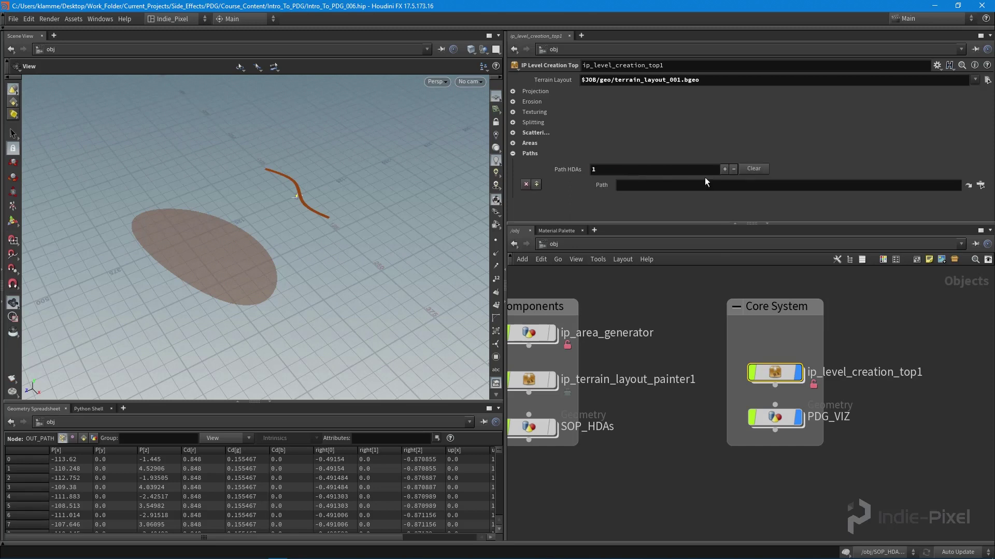
# Inspect the ip_basic_path1 node's parameters and return to the parameters of ip_level_creation_top1
pyautogui.moveTo(647, 379); pyautogui.dragTo(860, 388, button='middle')
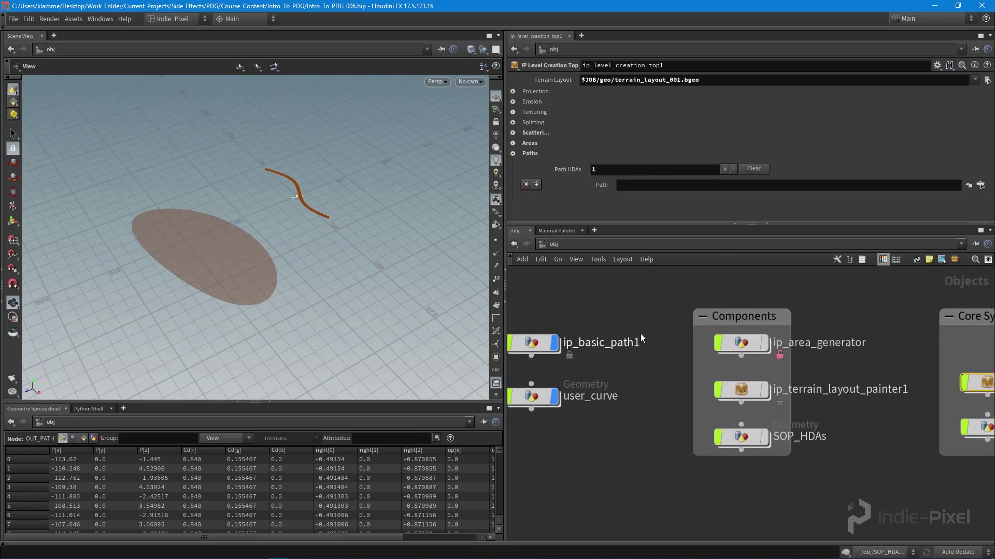
pyautogui.moveTo(624, 293); pyautogui.dragTo(641, 299, button='middle')
pyautogui.moveTo(641, 299); pyautogui.dragTo(510, 370)
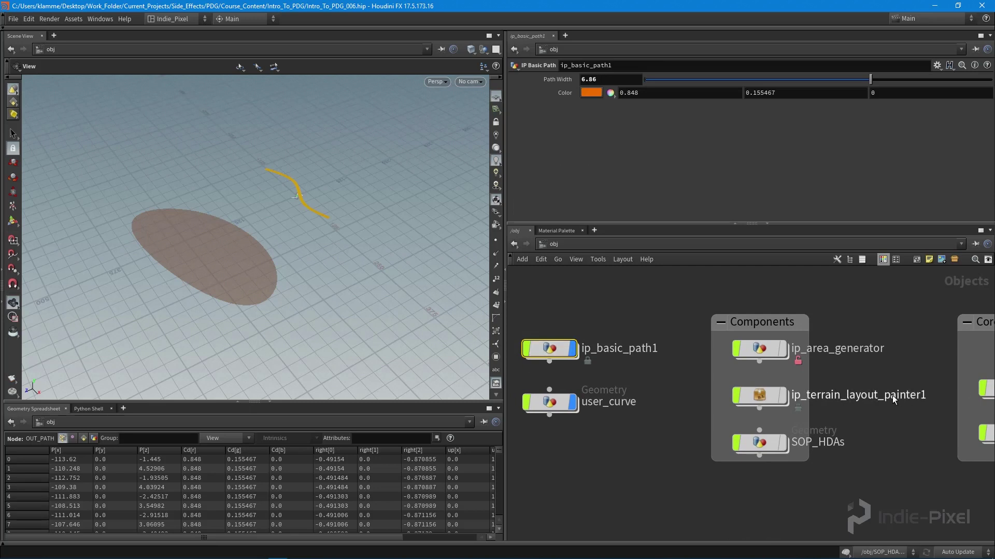
pyautogui.moveTo(892, 395); pyautogui.dragTo(696, 385, button='middle')
pyautogui.click(819, 377)
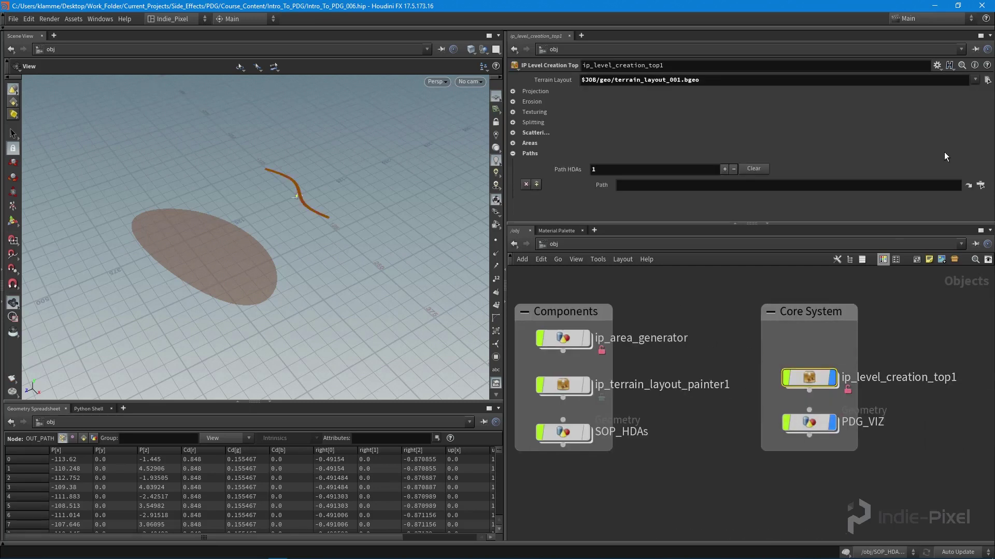
# Assign the ip_basic_path1 node to the Path parameter of ip_level_creation_top1
pyautogui.click(981, 185)
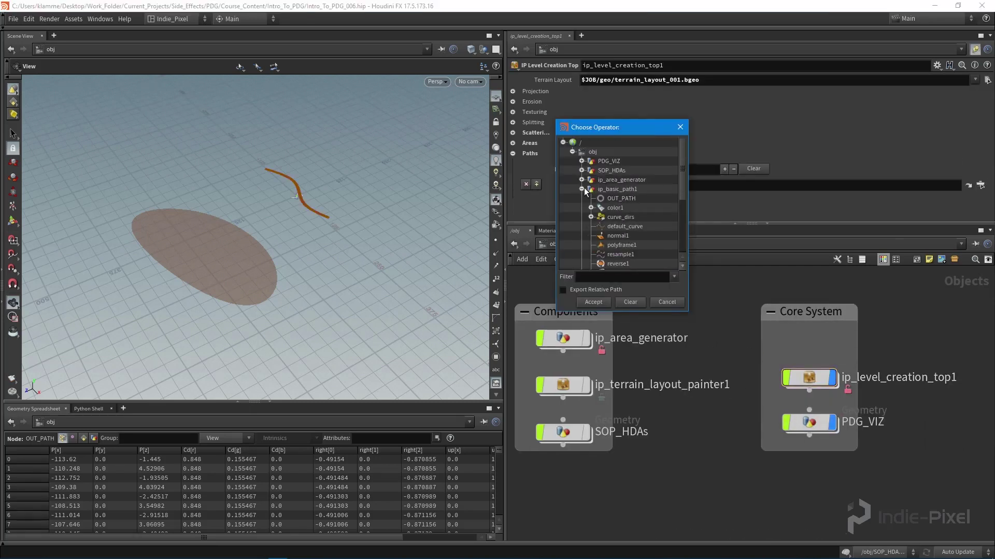
pyautogui.click(581, 189)
pyautogui.click(604, 190)
pyautogui.click(595, 301)
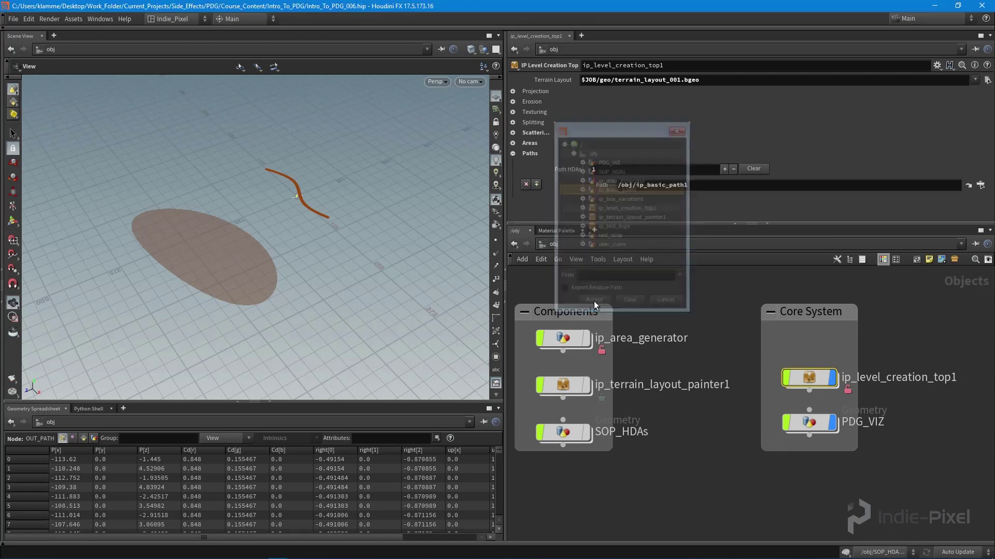
pyautogui.moveTo(703, 187); pyautogui.dragTo(610, 192)
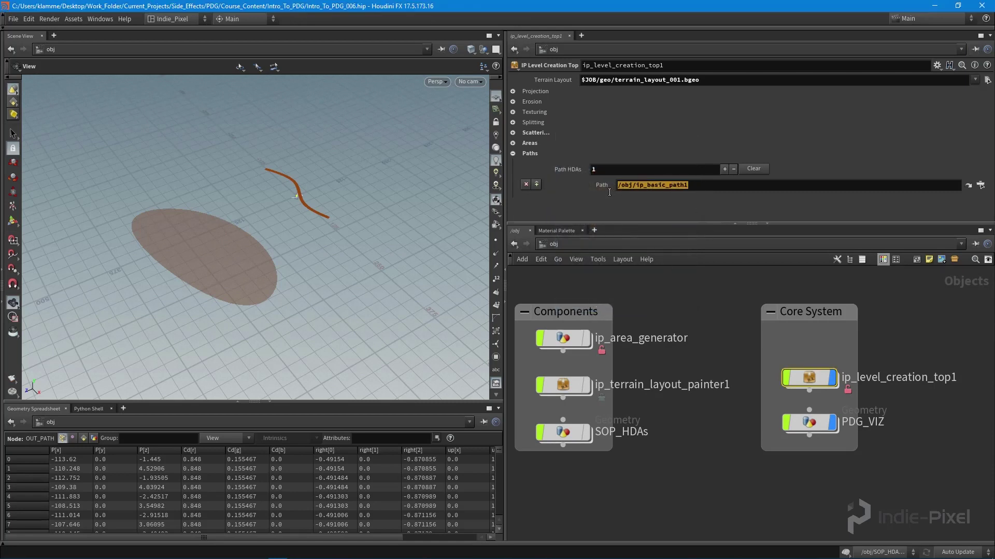
pyautogui.click(682, 198)
pyautogui.doubleClick(699, 188)
# Open the topnet1 task network inside ip_level_creation_top1 and locate the terrain processing chain
pyautogui.doubleClick(810, 381)
pyautogui.doubleClick(800, 403)
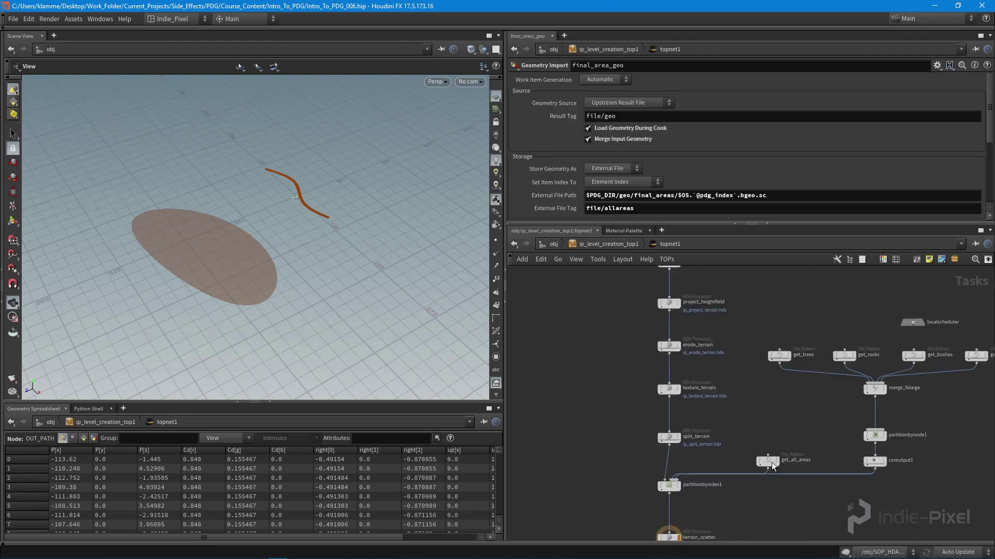
pyautogui.moveTo(741, 462); pyautogui.dragTo(779, 494, button='middle')
pyautogui.moveTo(788, 297); pyautogui.dragTo(823, 274, button='middle')
pyautogui.scroll(4, 755, 311)
pyautogui.scroll(-5, 765, 316)
pyautogui.scroll(-1, 772, 328)
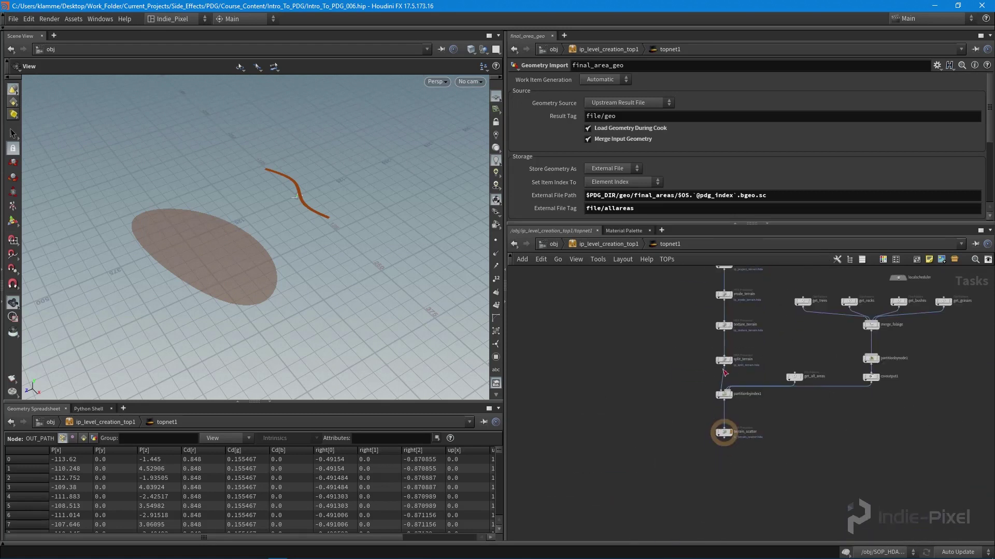
# Move get_all_areas, csvoutput1, partitionbyindex1 and terrain_scatter down to open space in the chain below split_terrain
pyautogui.scroll(5, 689, 373)
pyautogui.moveTo(726, 348); pyautogui.dragTo(710, 377, button='middle')
pyautogui.moveTo(753, 369); pyautogui.dragTo(987, 432)
pyautogui.scroll(-4, 776, 365)
pyautogui.moveTo(928, 406); pyautogui.dragTo(808, 401, button='middle')
pyautogui.moveTo(723, 325); pyautogui.dragTo(724, 369)
pyautogui.moveTo(757, 317); pyautogui.dragTo(749, 417, button='middle')
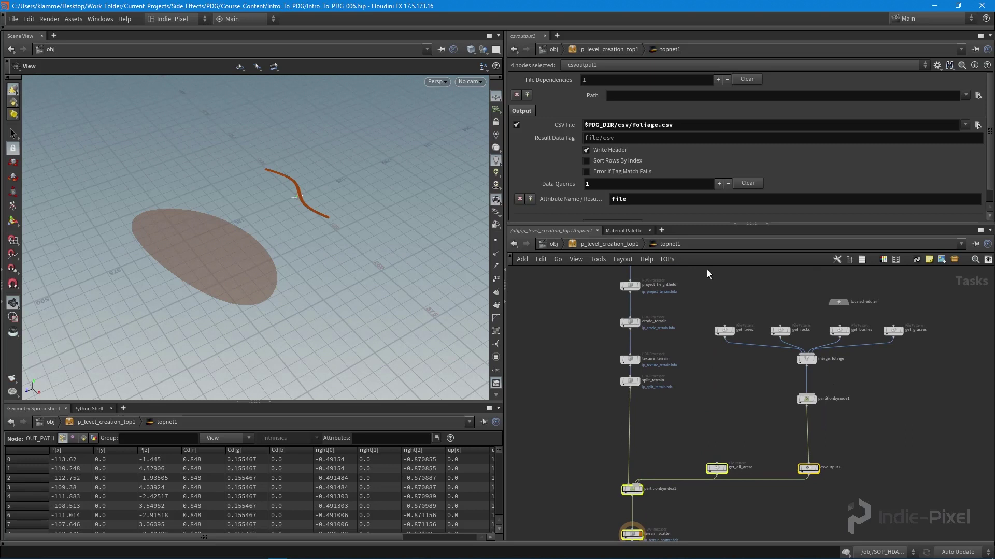
# Move the foliage file pattern nodes, merge_foliage and their partition node down, closer to csvoutput1
pyautogui.moveTo(707, 270); pyautogui.dragTo(924, 434)
pyautogui.moveTo(809, 410); pyautogui.dragTo(812, 445)
pyautogui.click(930, 457)
pyautogui.moveTo(638, 428); pyautogui.dragTo(785, 413, button='middle')
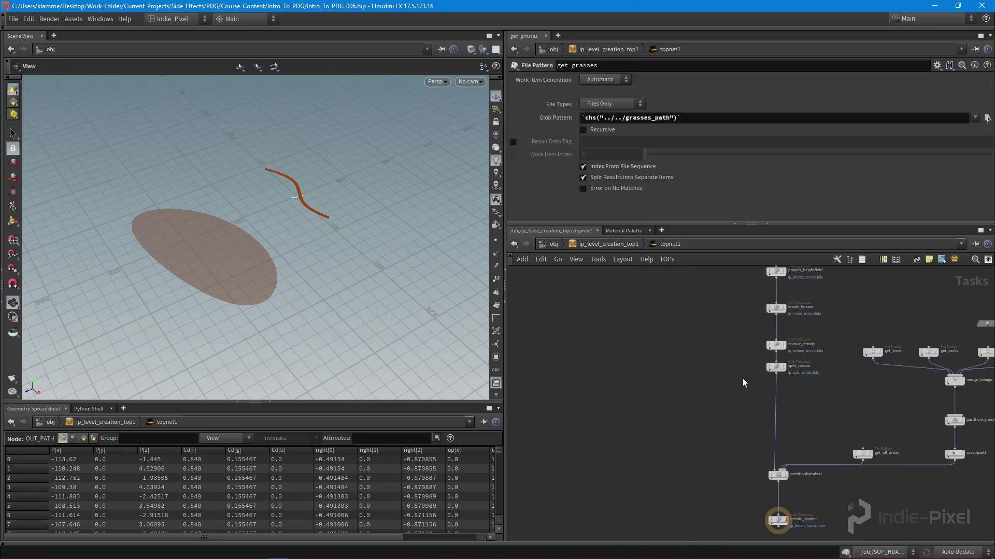
# Add a Wedge node in the empty space beside split_terrain
pyautogui.scroll(1, 742, 378)
pyautogui.moveTo(762, 383); pyautogui.dragTo(734, 380, button='middle')
pyautogui.moveTo(753, 340); pyautogui.dragTo(754, 332)
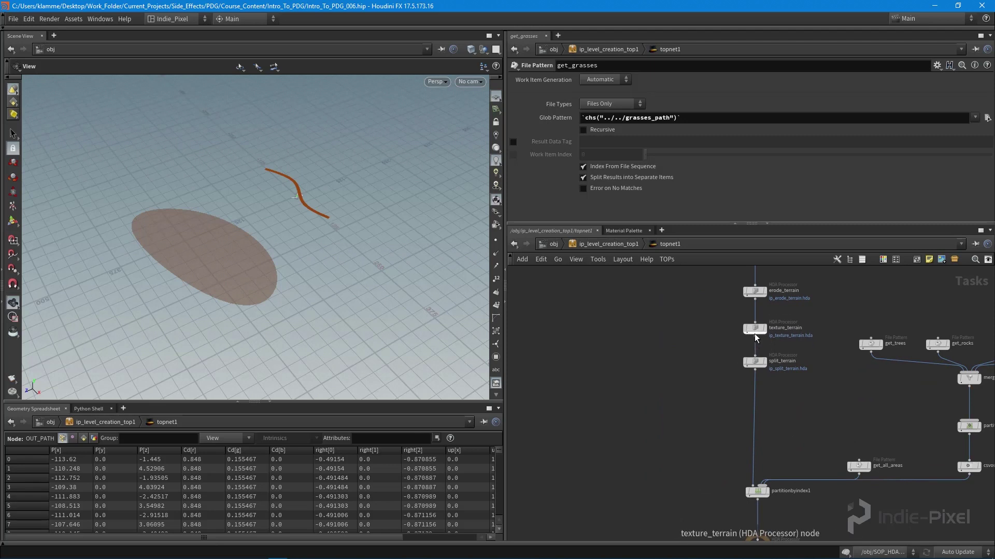
pyautogui.press('Tab')
pyautogui.write('w')
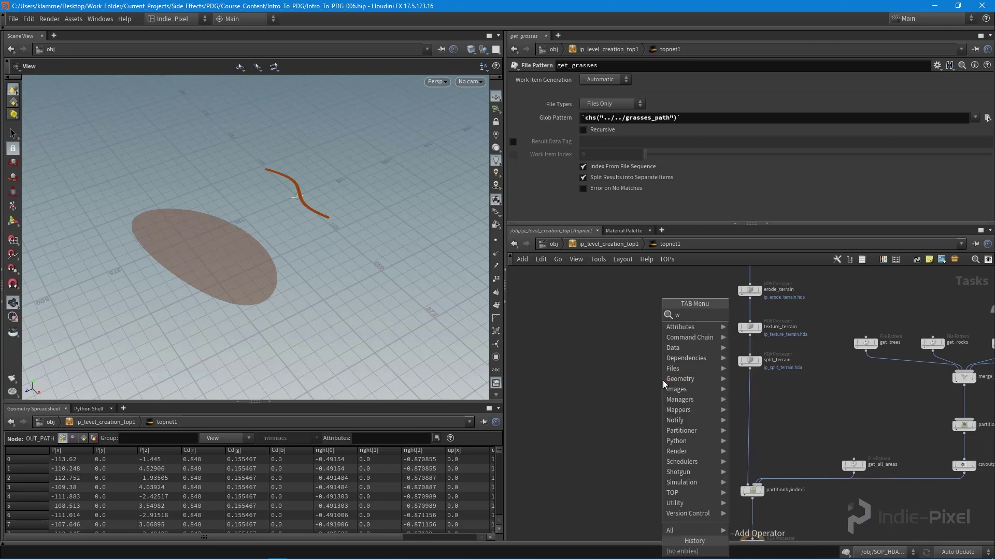
pyautogui.write('edge')
pyautogui.press('Return')
pyautogui.click(645, 362)
# Rename the new Wedge node to get_paths
pyautogui.scroll(2, 664, 374)
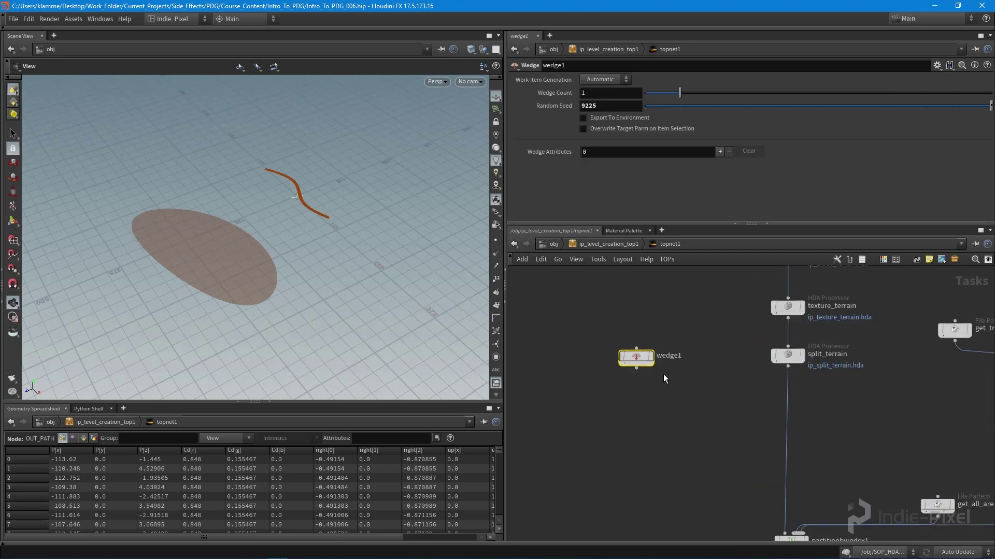
pyautogui.doubleClick(673, 356)
pyautogui.write('get_paths')
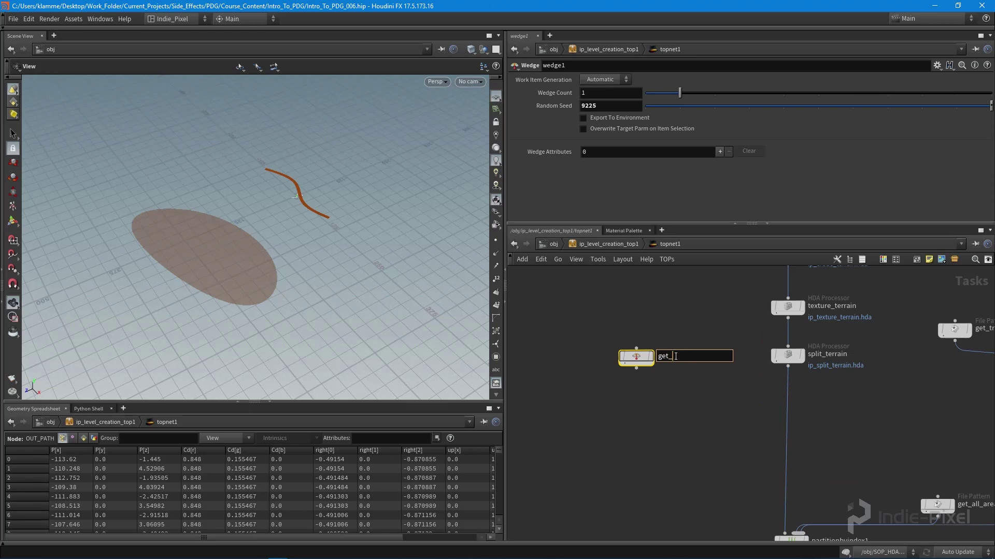
pyautogui.press('Return')
pyautogui.moveTo(685, 383); pyautogui.dragTo(676, 394, button='middle')
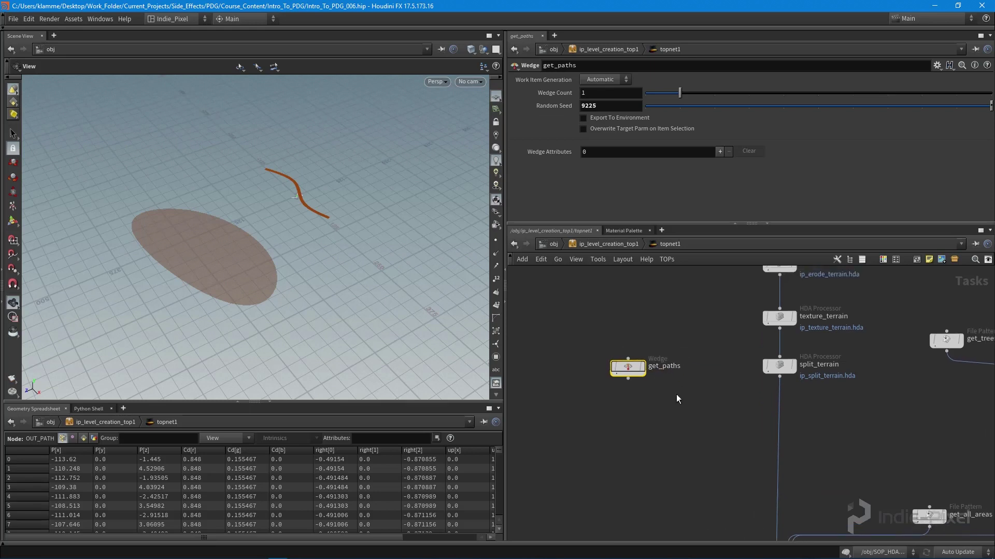
# Link the Wedge Count of get_paths to the Path HDAs count of ip_level_creation_top1 with a relative reference
pyautogui.moveTo(628, 368)
pyautogui.press('u')
pyautogui.press('u')
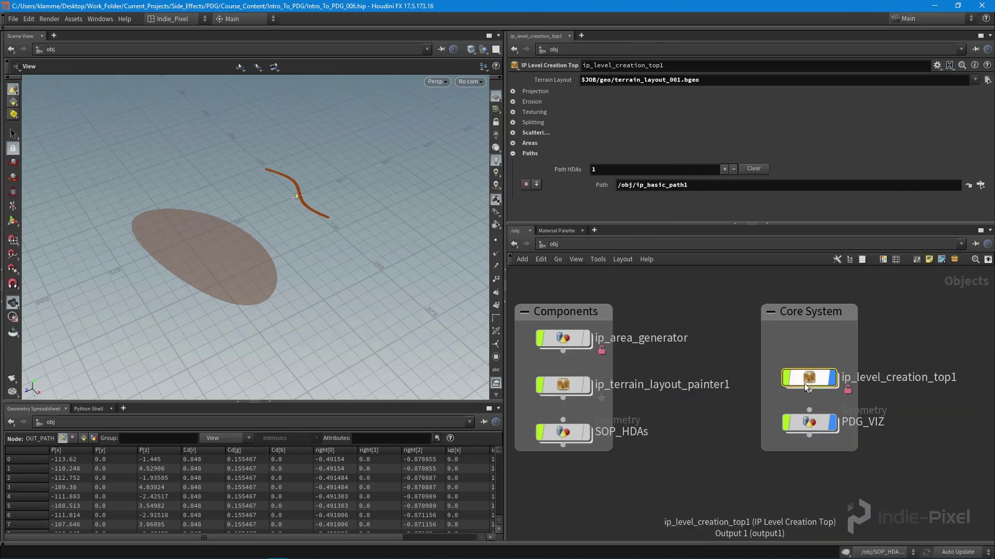
pyautogui.rightClick(566, 170)
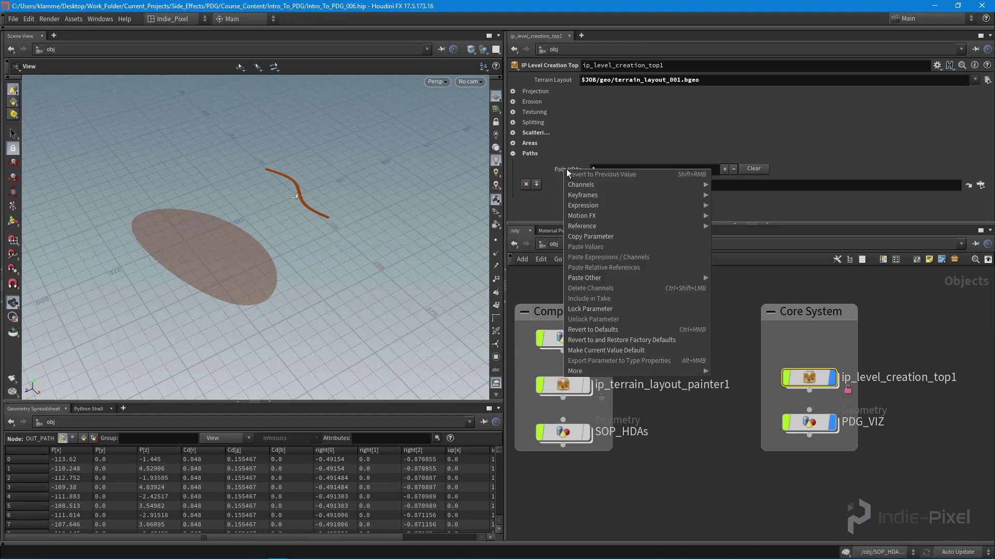
pyautogui.click(601, 237)
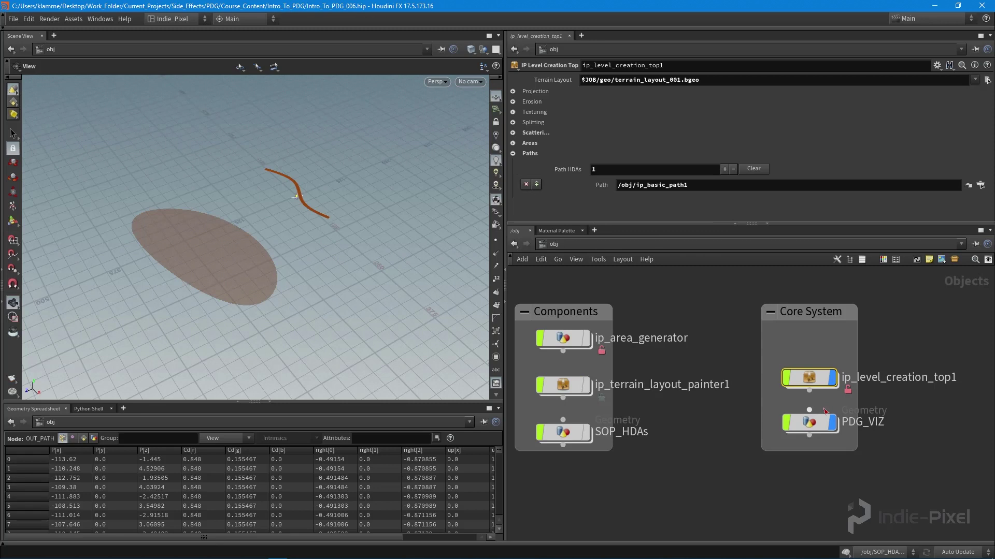
pyautogui.doubleClick(807, 380)
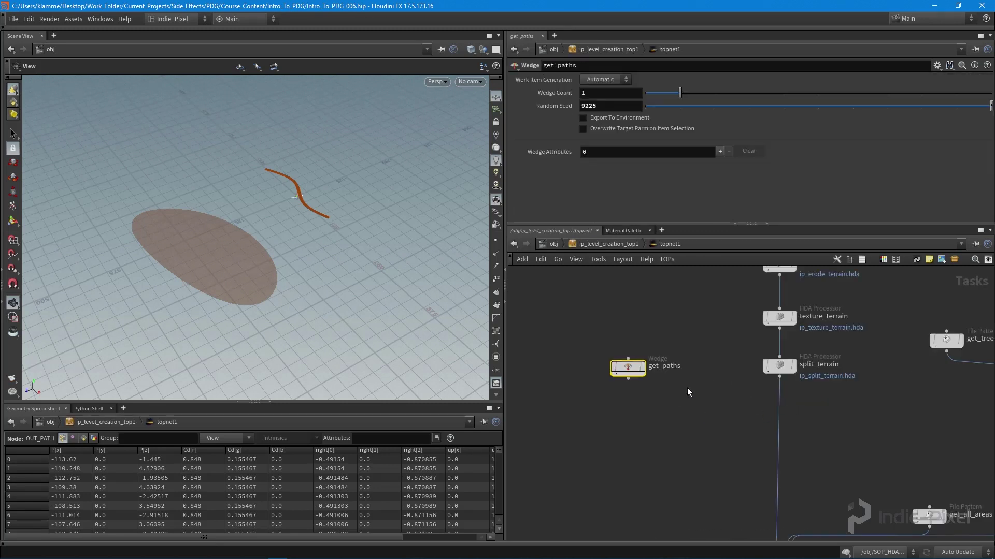
pyautogui.rightClick(558, 94)
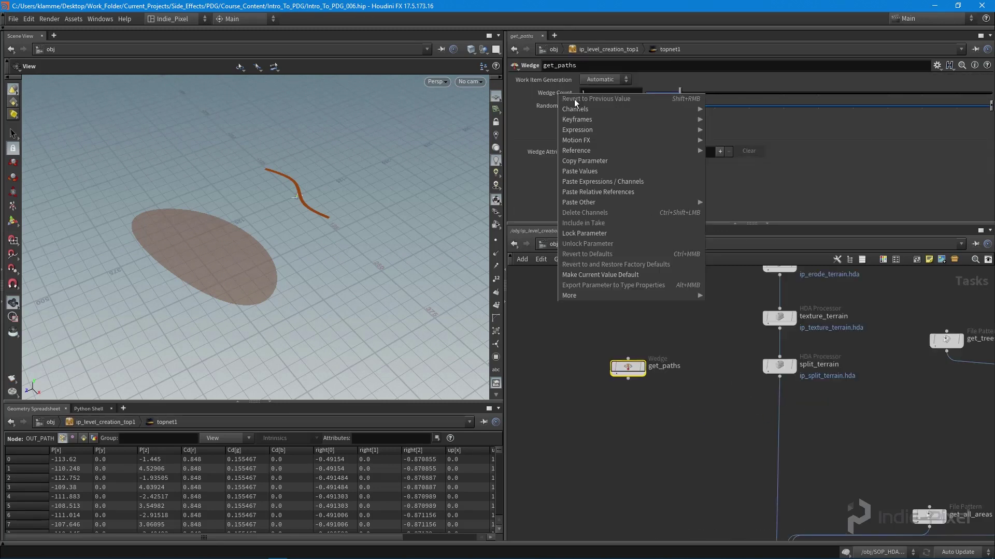
pyautogui.click(606, 192)
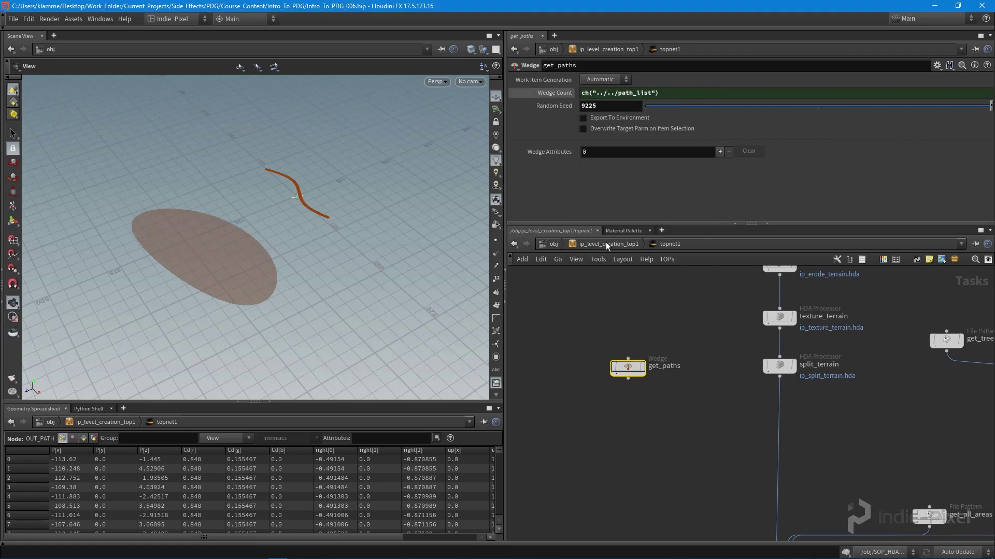
pyautogui.click(558, 91)
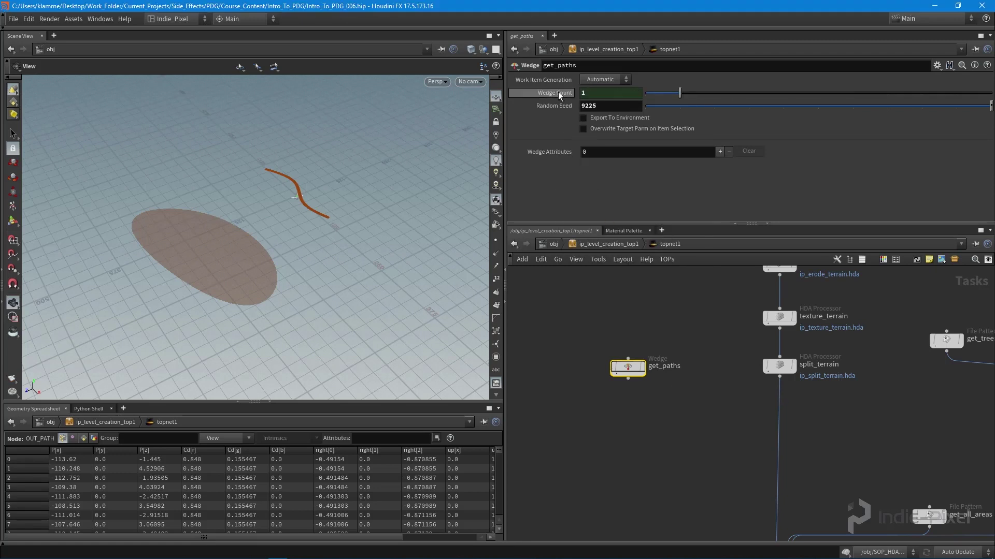
pyautogui.click(558, 91)
pyautogui.click(558, 92)
# Add one wedge attribute named pathasset to get_paths and set its attribute type to String
pyautogui.click(719, 151)
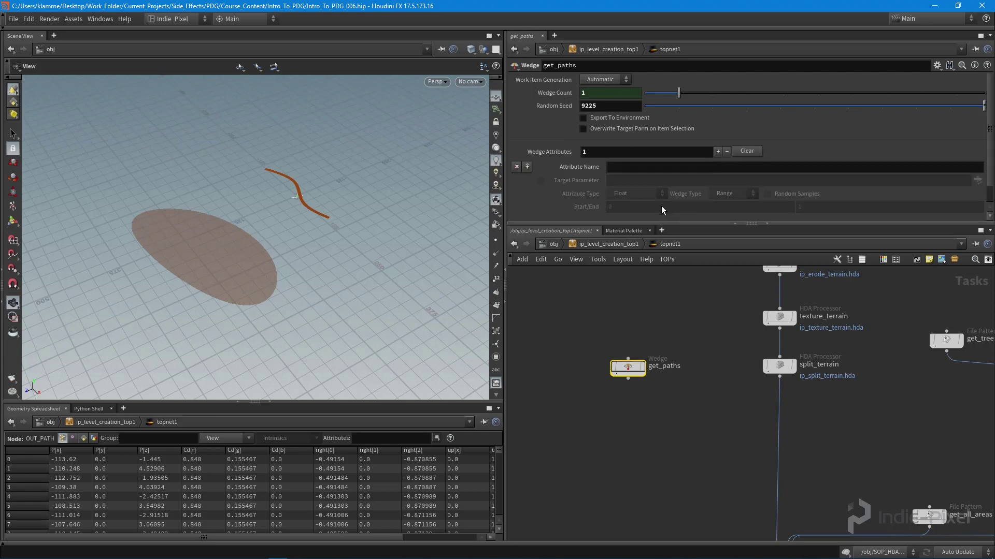
pyautogui.click(660, 168)
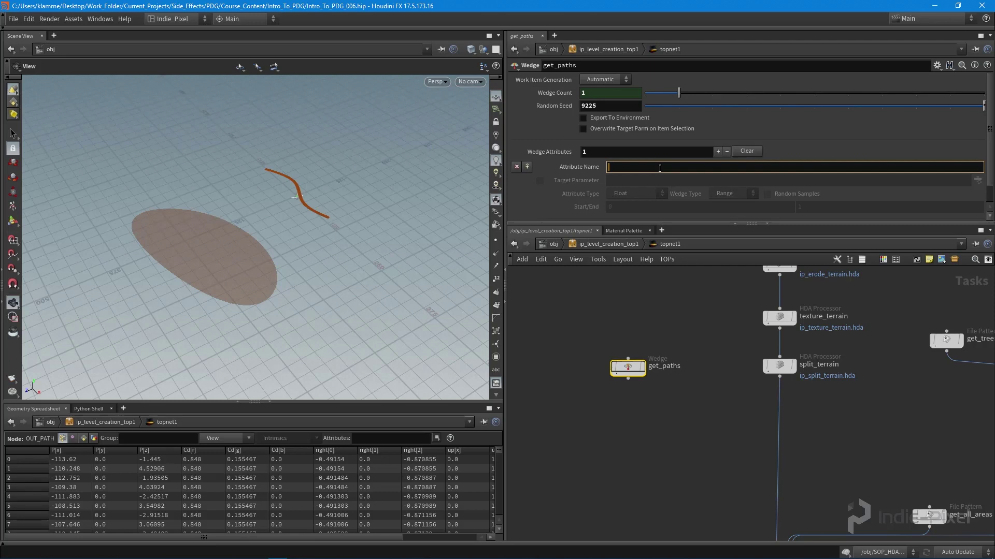
pyautogui.write('pathasset')
pyautogui.press('Return')
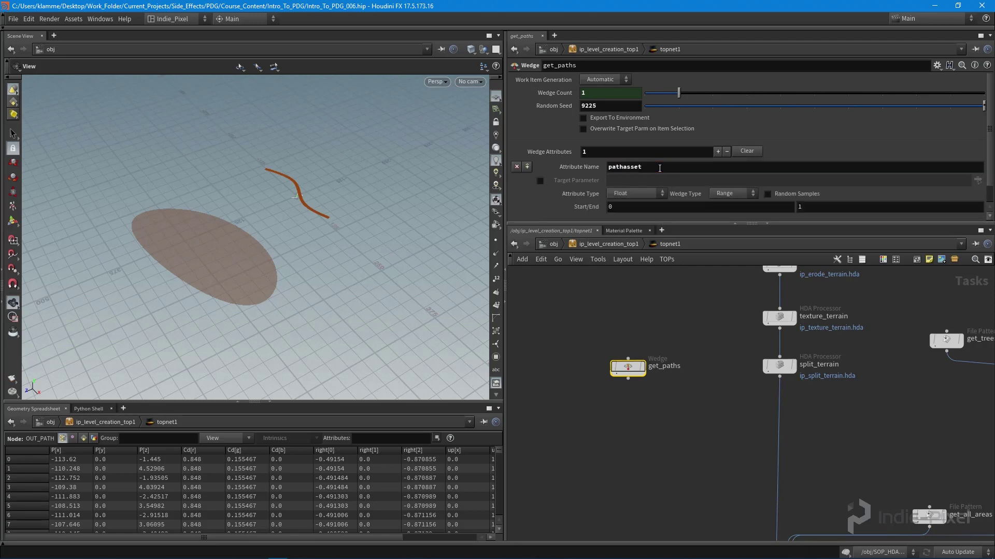
pyautogui.scroll(-1, 700, 187)
pyautogui.click(650, 174)
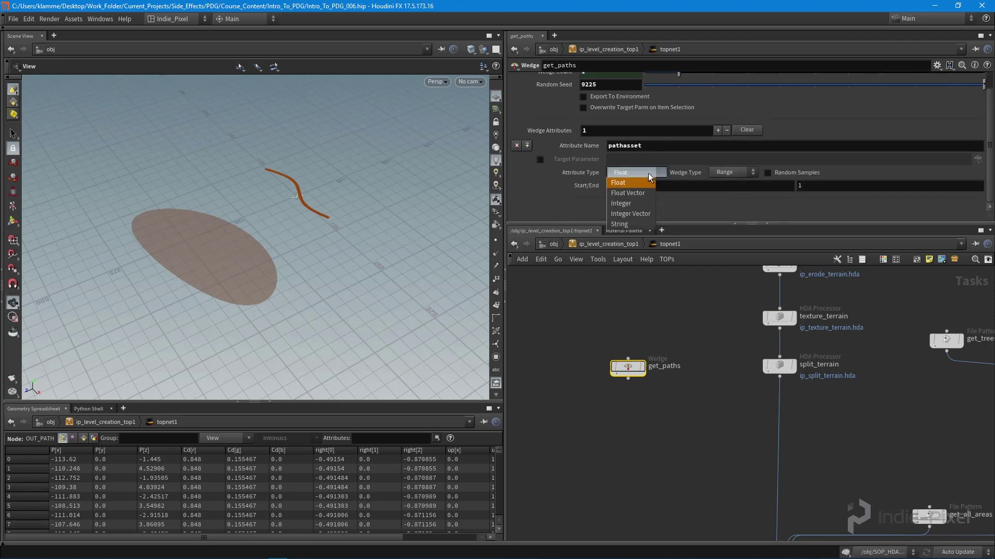
pyautogui.click(637, 226)
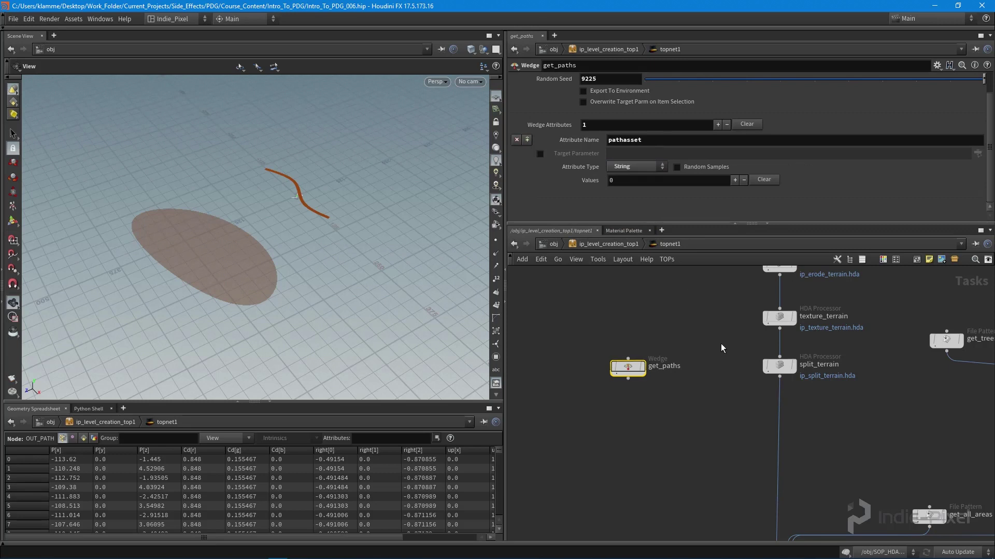
# Review the Path value on ip_level_creation_top1 and return to the topnet1 network
pyautogui.press('u')
pyautogui.press('u')
pyautogui.moveTo(689, 185); pyautogui.dragTo(615, 186)
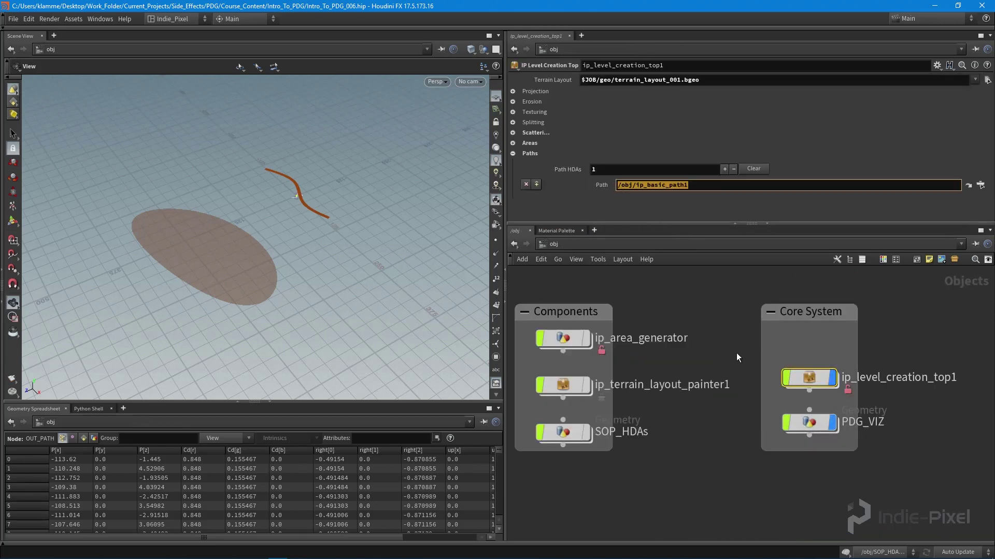
pyautogui.doubleClick(806, 376)
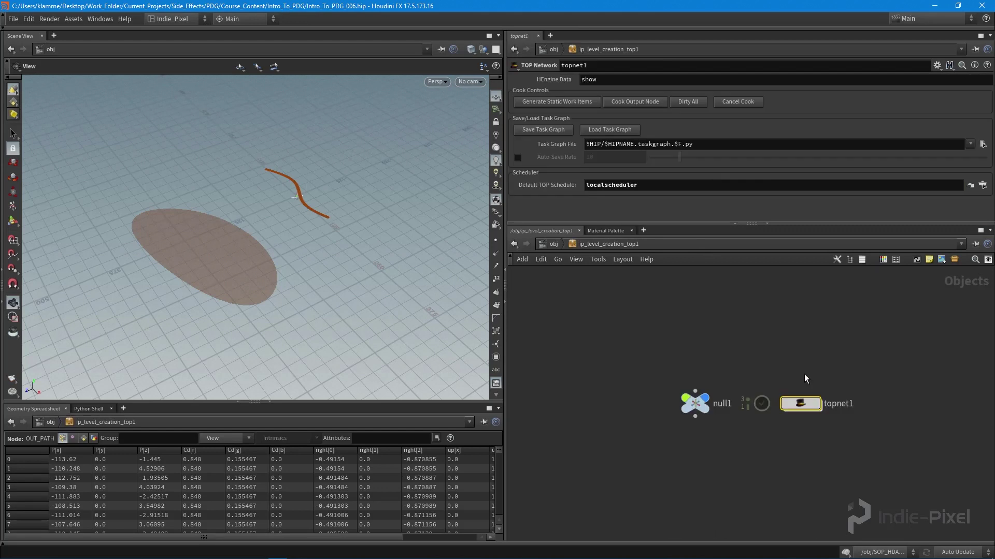
pyautogui.doubleClick(801, 403)
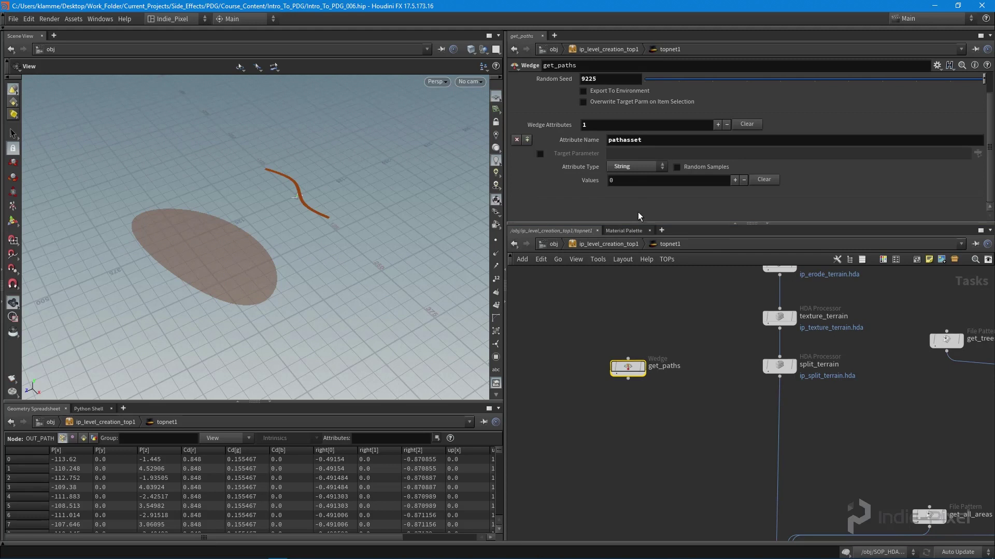
# Examine the string value expression of the areaasset wedge attribute on the get_areas node
pyautogui.moveTo(713, 329); pyautogui.dragTo(670, 437, button='middle')
pyautogui.scroll(-3, 670, 436)
pyautogui.moveTo(806, 390); pyautogui.dragTo(780, 455, button='middle')
pyautogui.scroll(5, 728, 280)
pyautogui.click(752, 324)
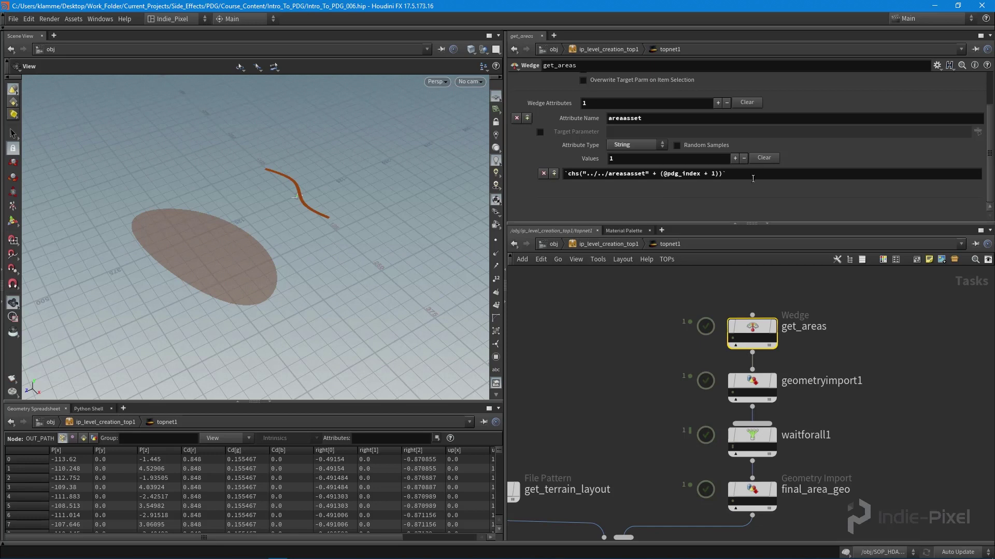
pyautogui.moveTo(746, 176); pyautogui.dragTo(562, 179)
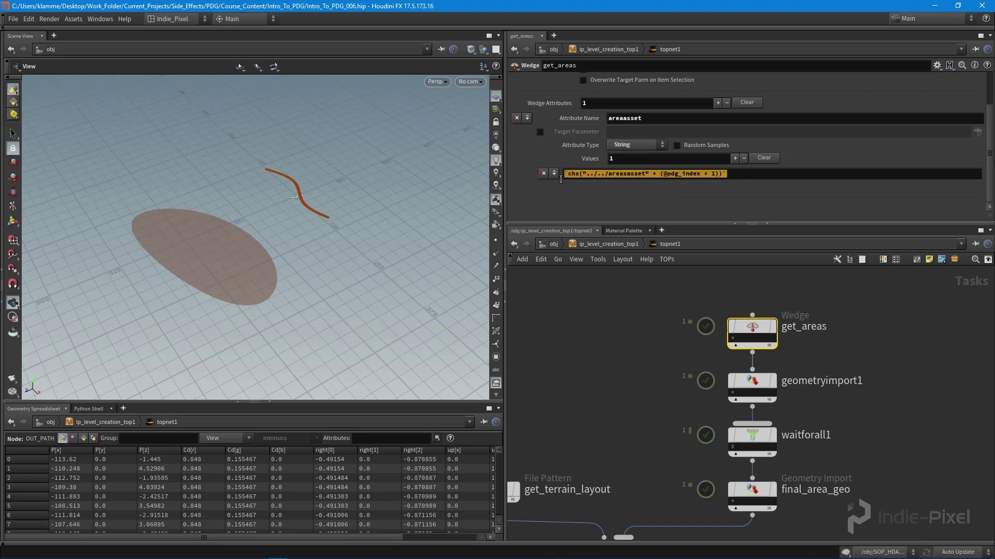
pyautogui.click(706, 180)
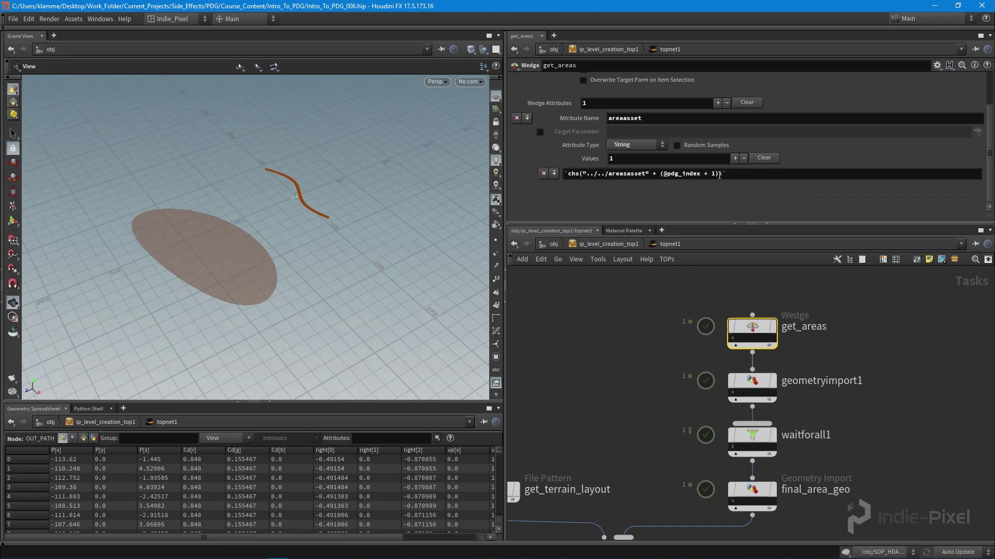
pyautogui.moveTo(719, 174); pyautogui.dragTo(660, 175)
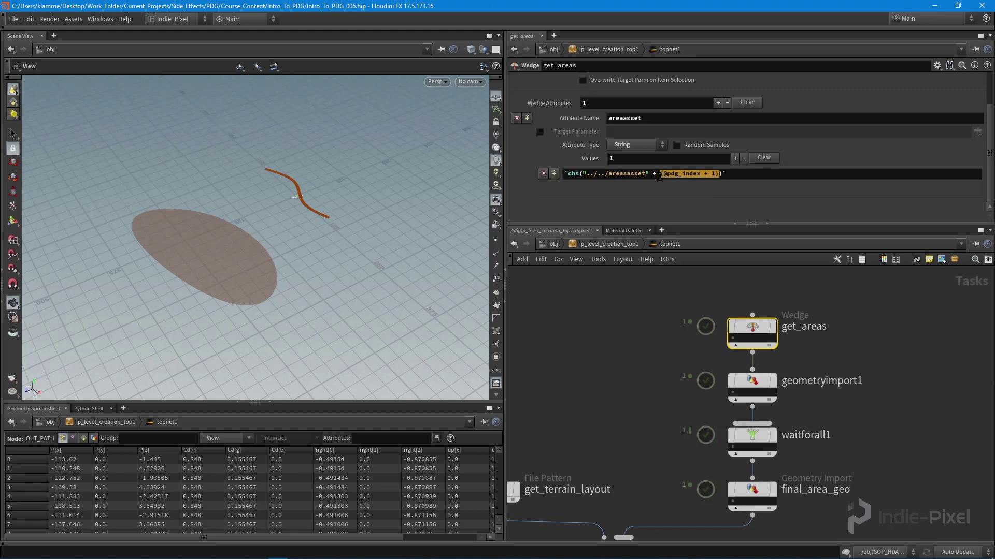
pyautogui.click(664, 302)
# Select the get_paths wedge and enter a `chs()` expression as its pathasset string value
pyautogui.moveTo(633, 405); pyautogui.dragTo(727, 299, button='middle')
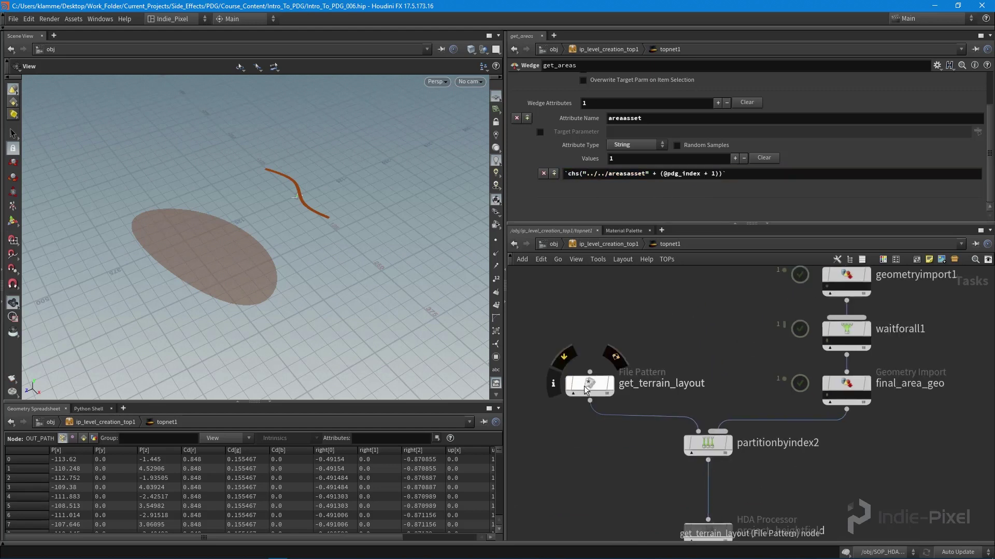
pyautogui.scroll(-3, 595, 437)
pyautogui.moveTo(595, 437); pyautogui.dragTo(639, 296, button='middle')
pyautogui.moveTo(644, 414); pyautogui.dragTo(712, 277, button='middle')
pyautogui.scroll(3, 635, 382)
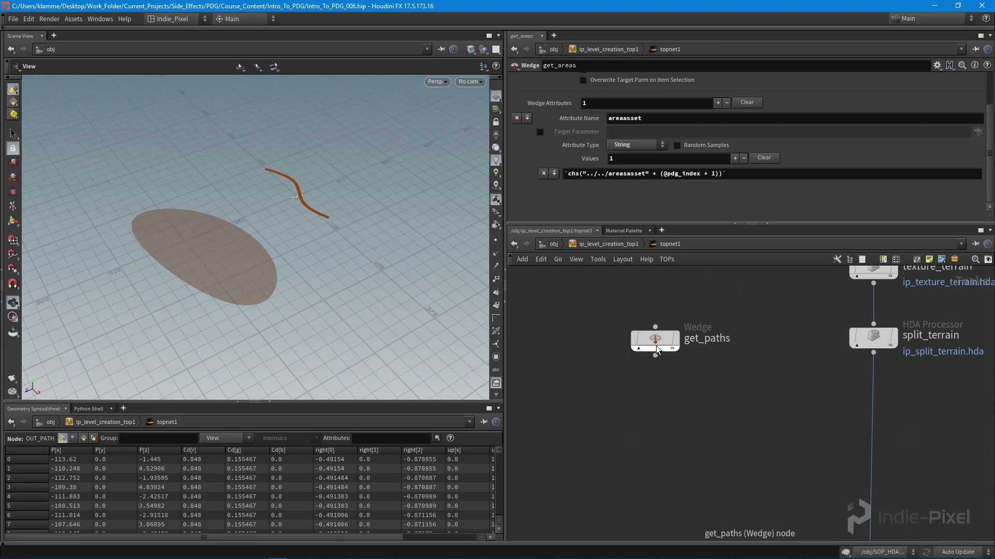
pyautogui.click(656, 350)
pyautogui.scroll(-1, 725, 178)
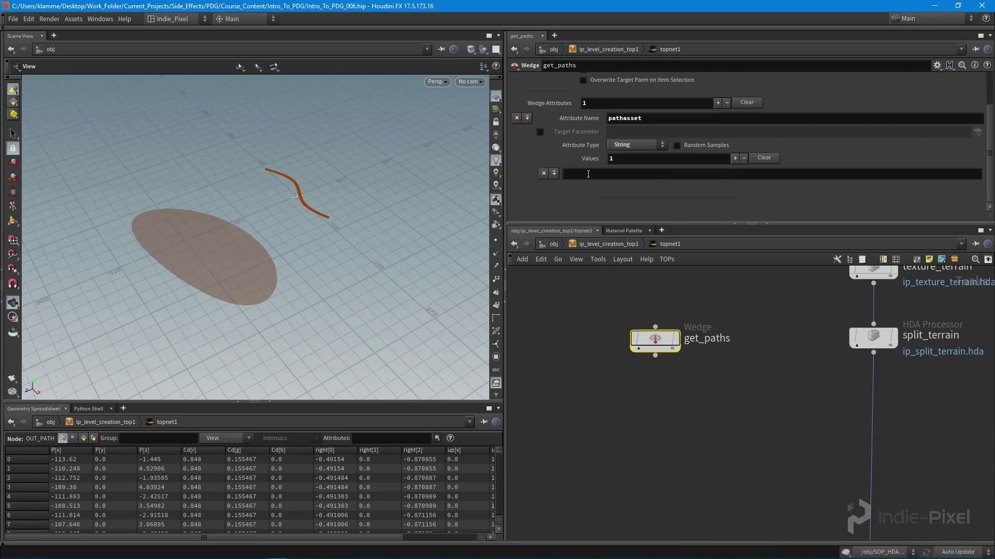
pyautogui.click(589, 173)
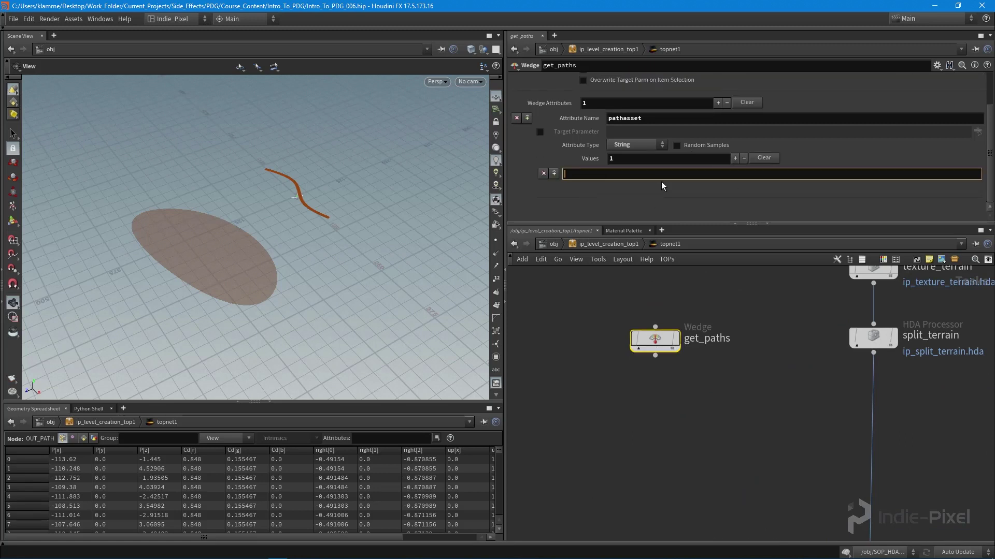
pyautogui.write('`chs')
pyautogui.press('Return')
# Copy the Path parameter of ip_level_creation_top1 at the obj level and return to its topnet1 network
pyautogui.press('u')
pyautogui.press('u')
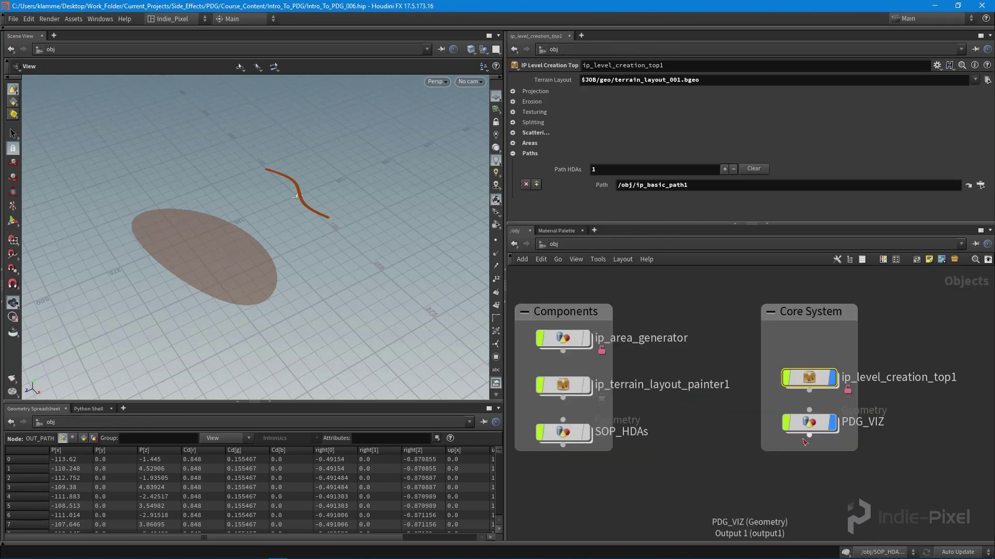
pyautogui.rightClick(602, 187)
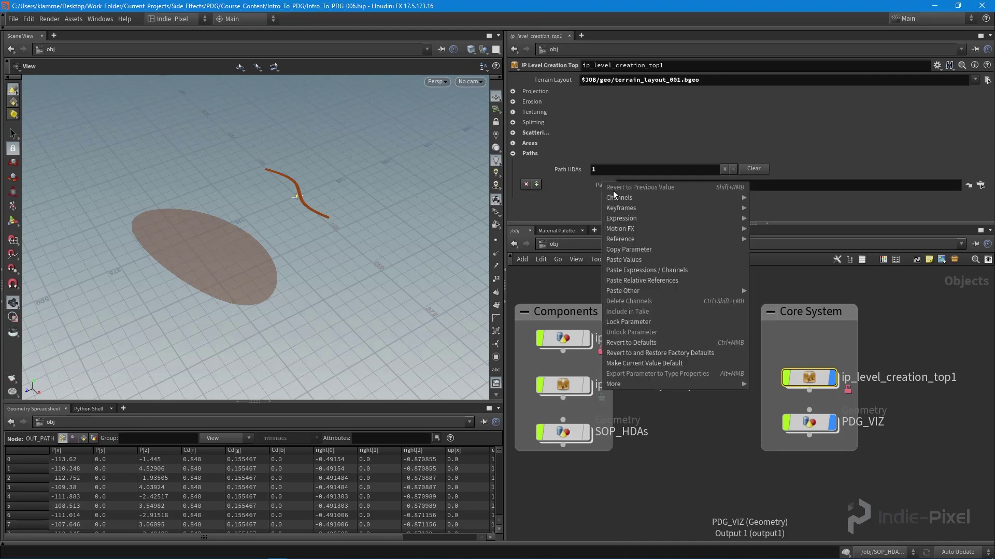
pyautogui.click(642, 251)
pyautogui.doubleClick(803, 379)
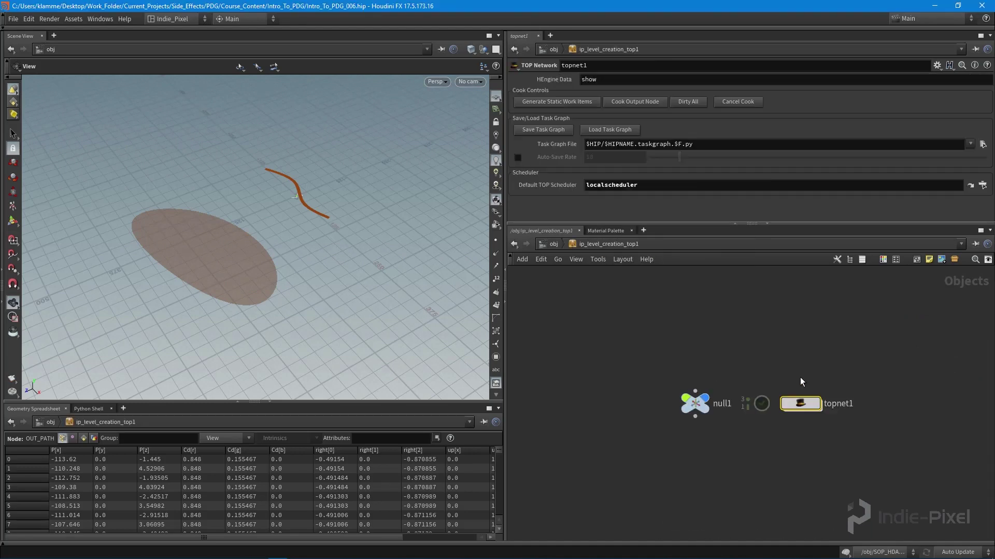
pyautogui.doubleClick(787, 406)
pyautogui.moveTo(718, 432); pyautogui.dragTo(729, 443, button='middle')
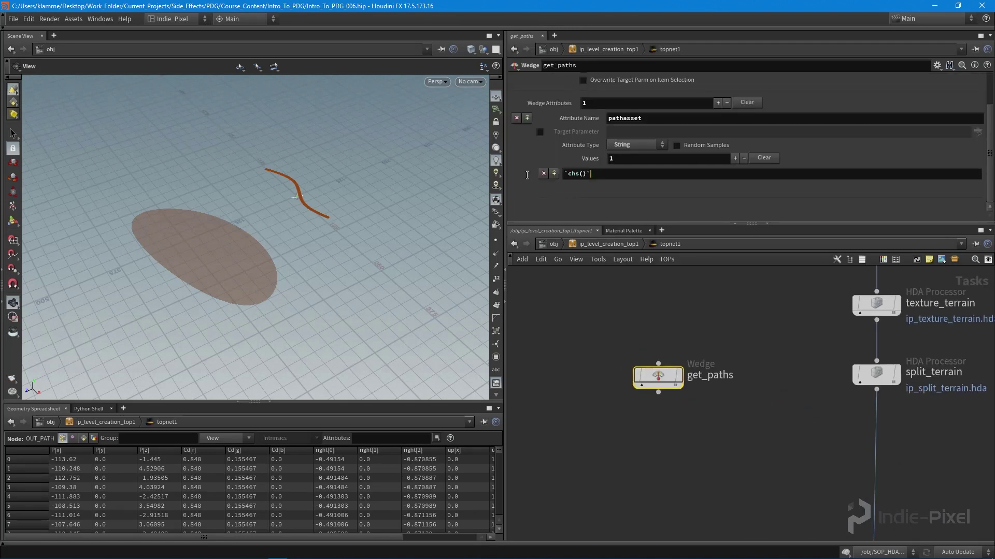
# Replace the pathasset value on get_paths with a relative reference to the copied Path parameter, removing the trailing 1 from the parameter name
pyautogui.moveTo(595, 174); pyautogui.dragTo(532, 187)
pyautogui.press('BackSpace')
pyautogui.rightClick(600, 174)
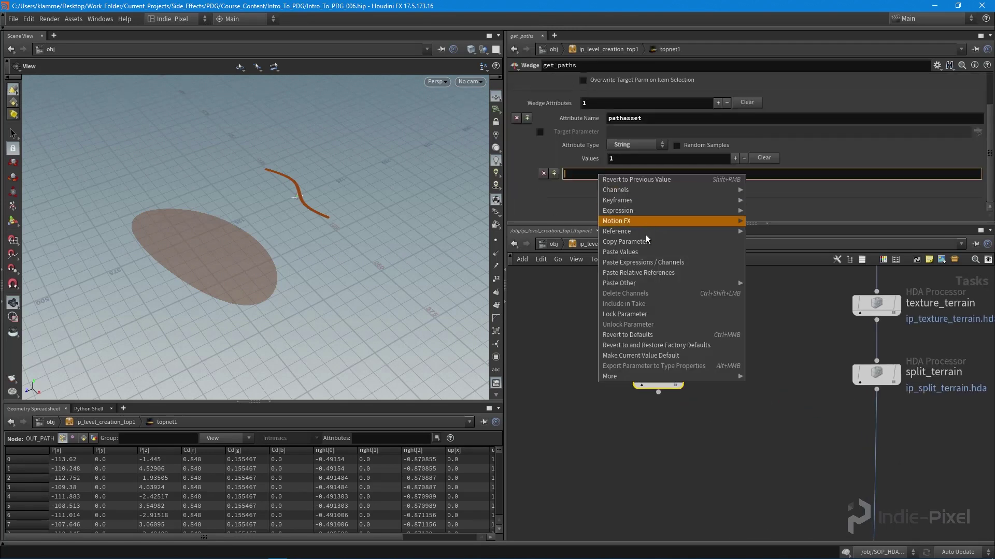
pyautogui.click(648, 270)
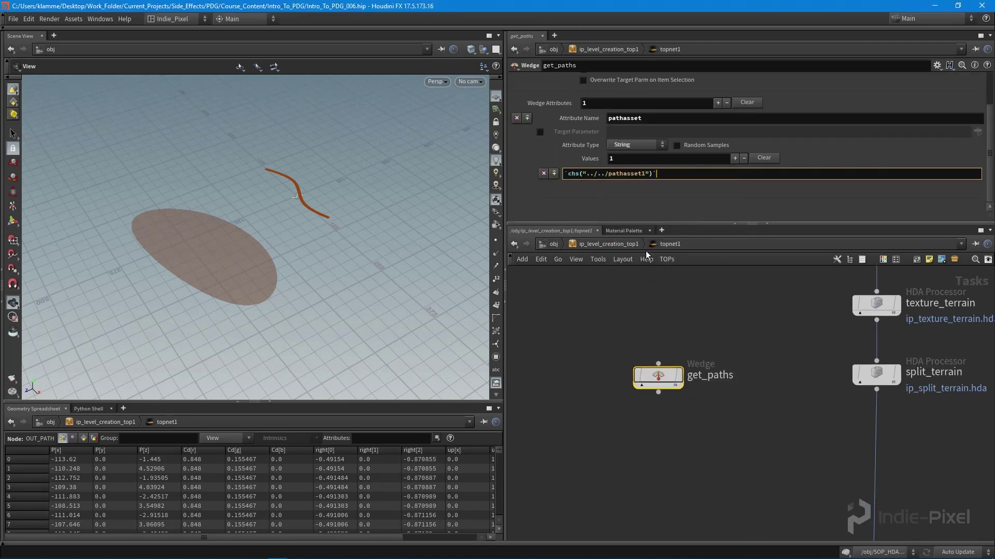
pyautogui.click(647, 174)
pyautogui.press('BackSpace')
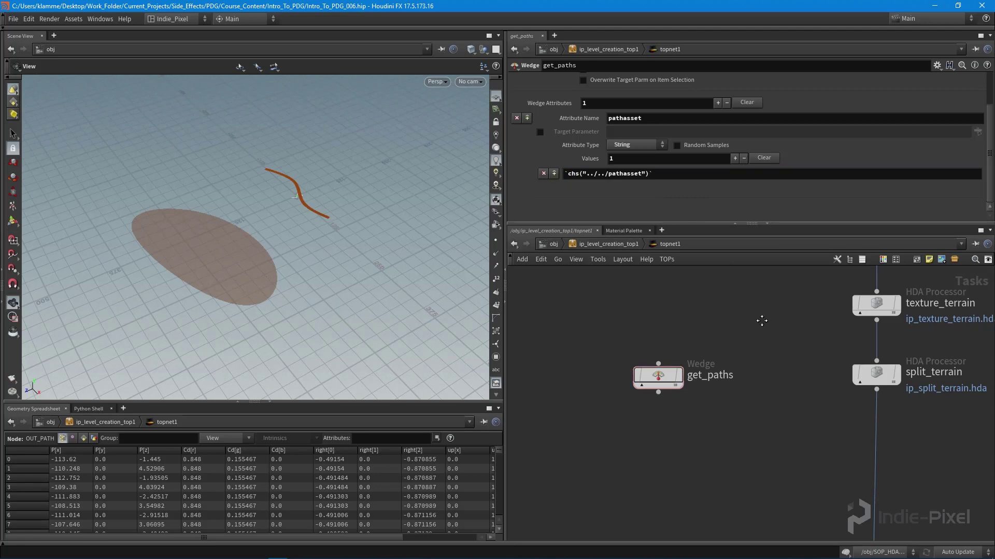
pyautogui.press('h')
pyautogui.scroll(5, 798, 306)
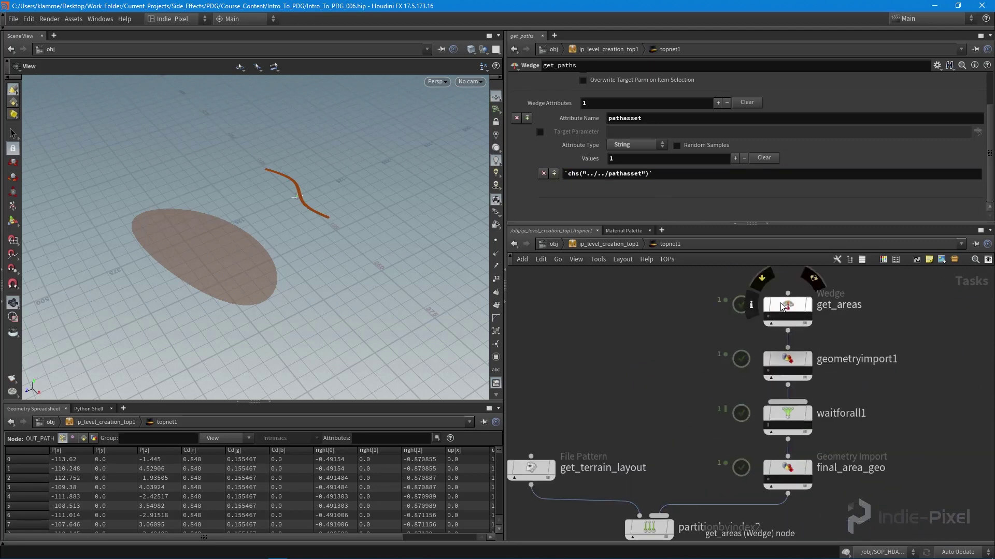
pyautogui.click(787, 306)
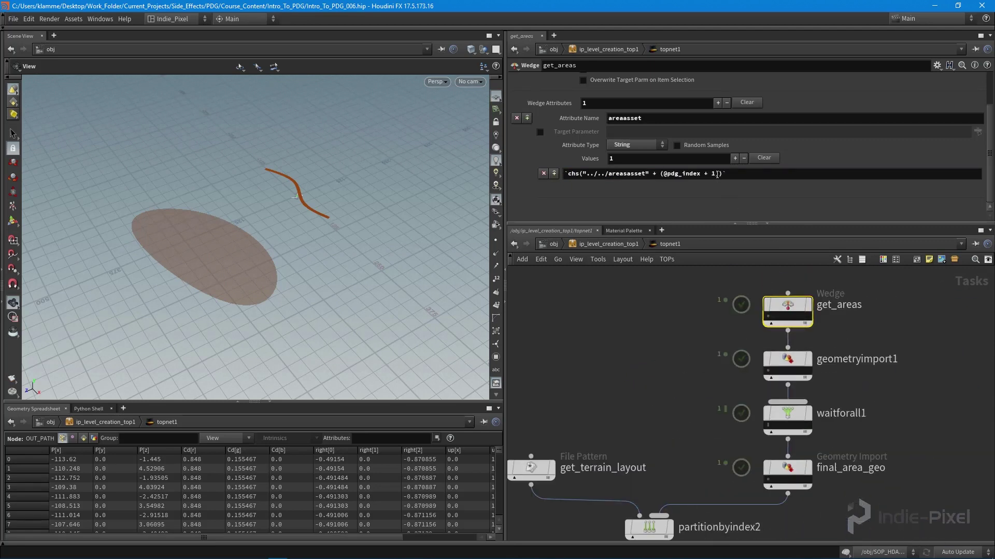
pyautogui.moveTo(717, 175); pyautogui.dragTo(649, 175)
pyautogui.hotkey('ctrl', 'c')
pyautogui.moveTo(631, 518); pyautogui.dragTo(714, 383, button='middle')
pyautogui.scroll(-4, 717, 382)
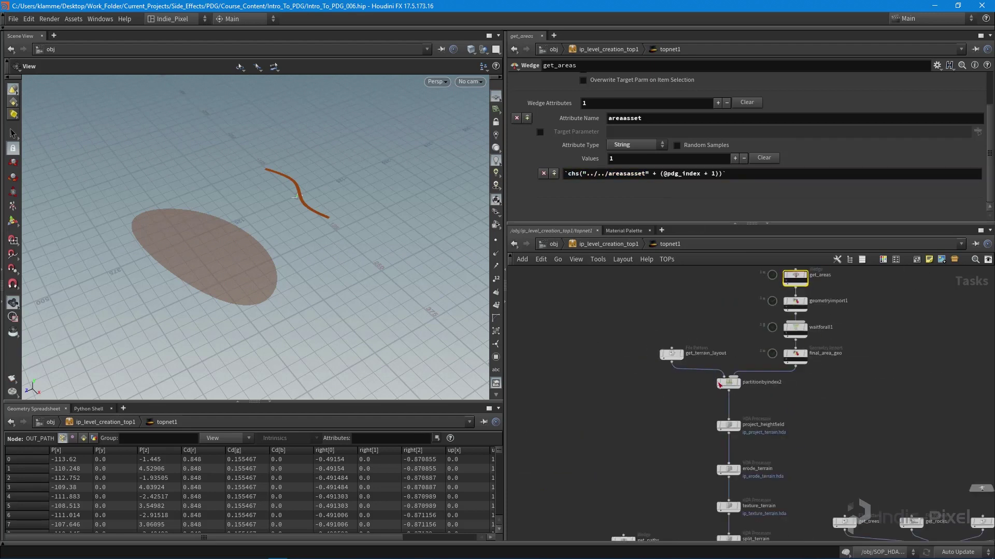
pyautogui.moveTo(672, 457); pyautogui.dragTo(676, 318, button='middle')
pyautogui.scroll(4, 647, 398)
pyautogui.click(617, 410)
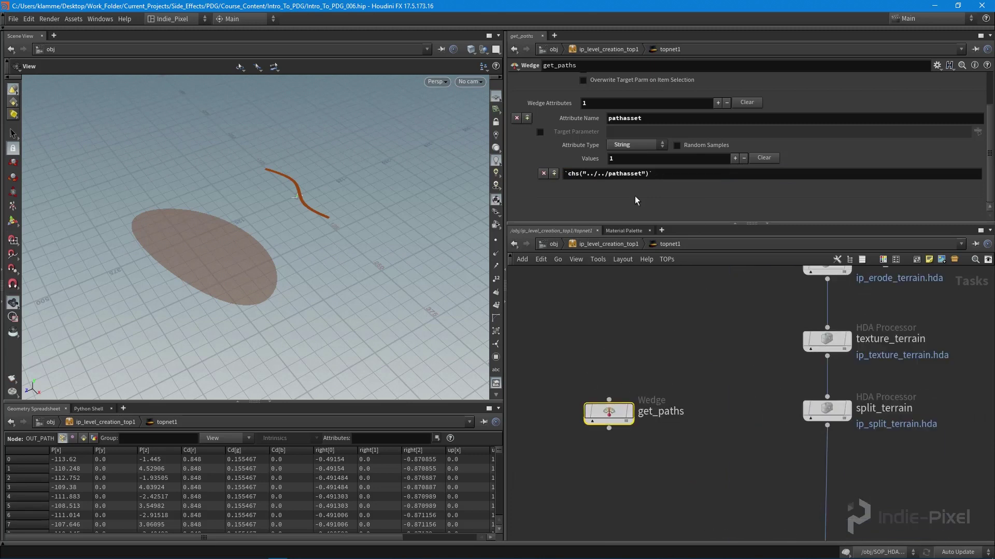
pyautogui.click(648, 173)
pyautogui.hotkey('ctrl', 'v')
# Cook the get_paths wedge and check the pathasset attribute of its work item
pyautogui.moveTo(693, 322); pyautogui.dragTo(738, 321, button='middle')
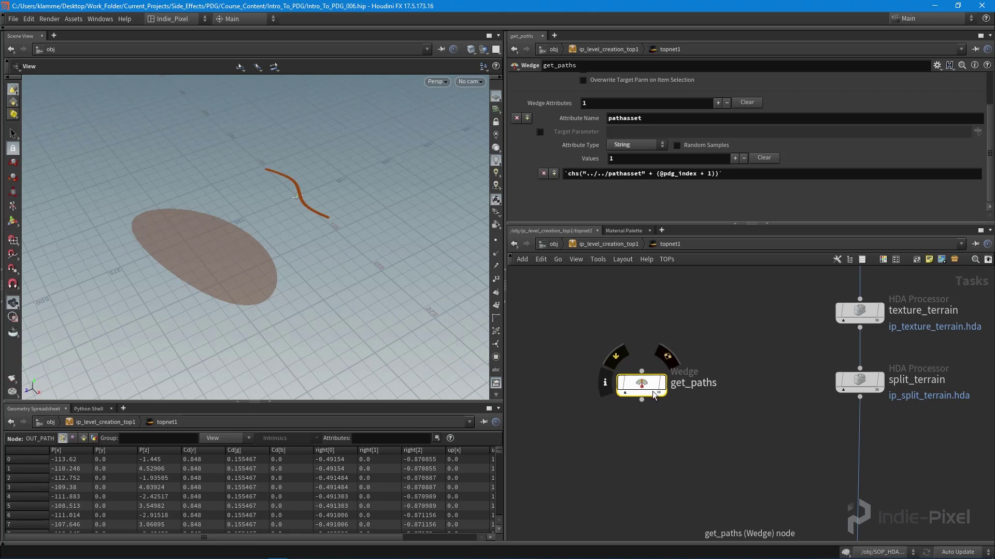
pyautogui.scroll(4, 653, 395)
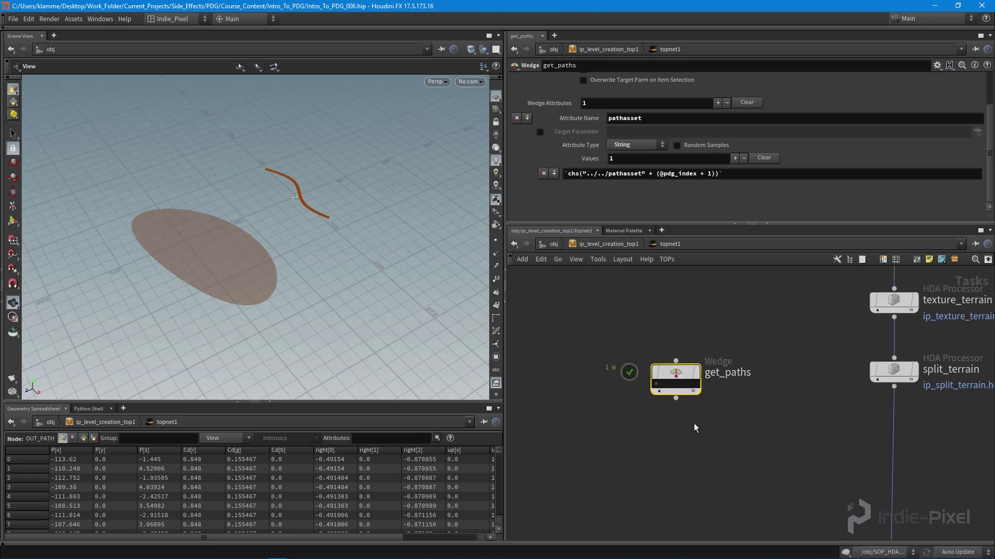
pyautogui.click(655, 381)
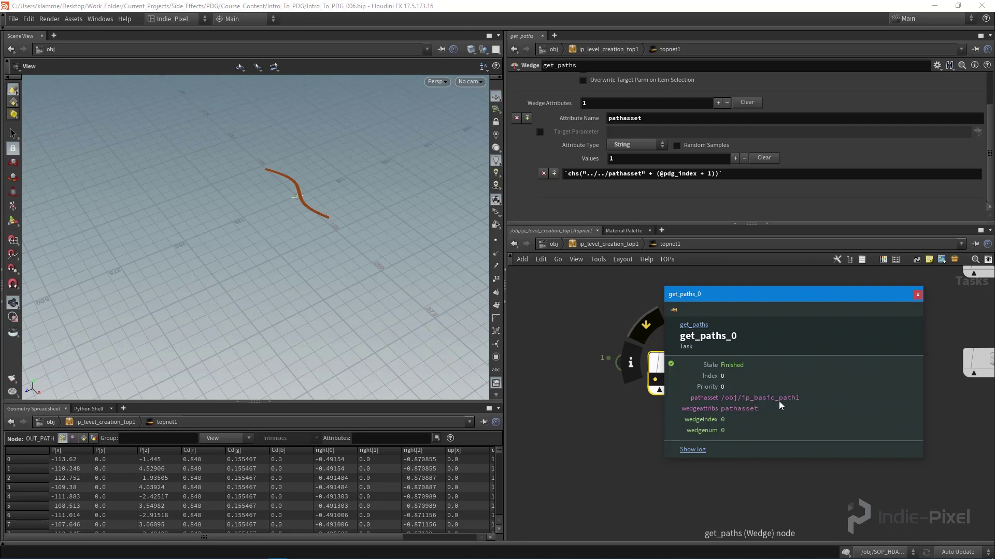
pyautogui.click(917, 294)
pyautogui.moveTo(827, 223); pyautogui.dragTo(828, 214)
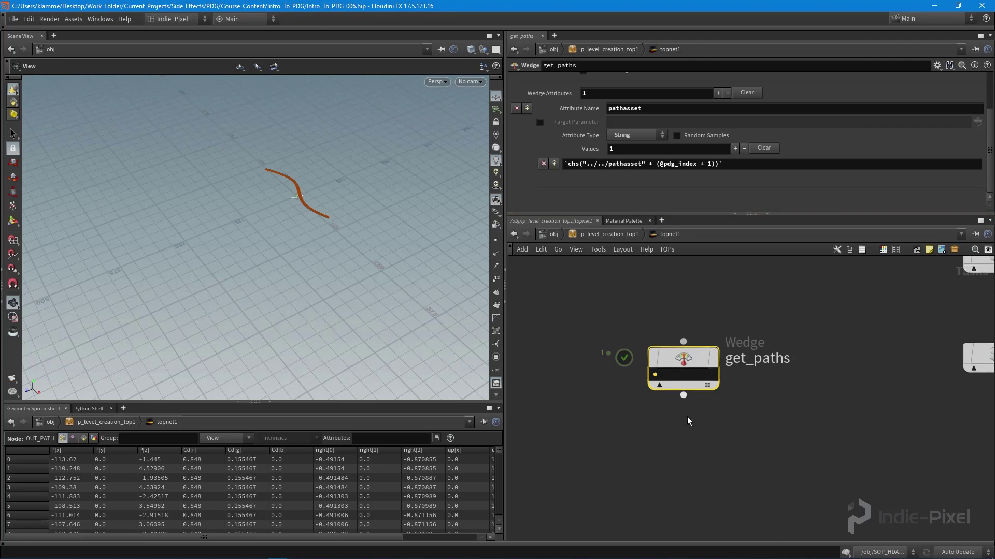
pyautogui.click(655, 374)
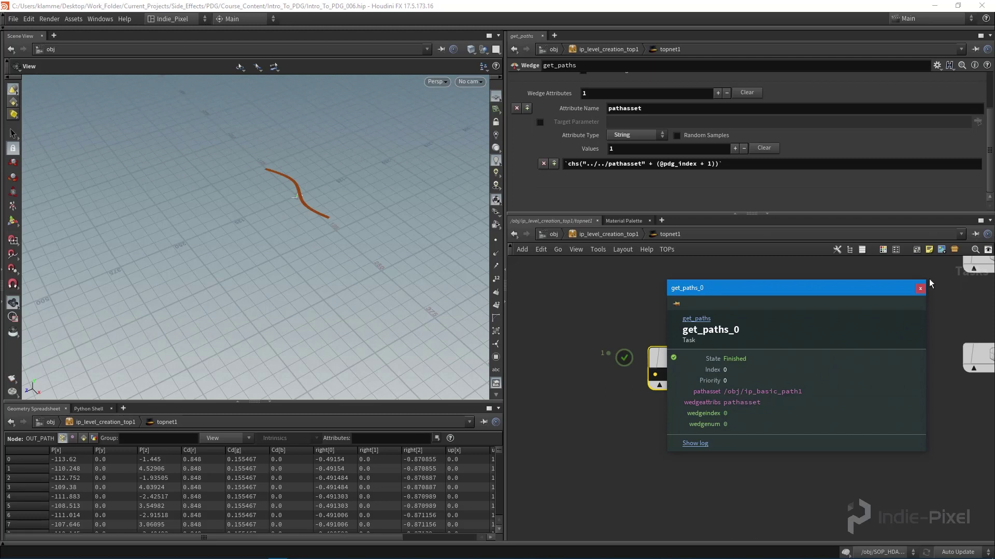
pyautogui.click(920, 289)
# Examine the settings of geometryimport1, waitforall1 and final_area_geo below get_areas, and how their work items depend on each other
pyautogui.moveTo(863, 295); pyautogui.dragTo(803, 340, button='middle')
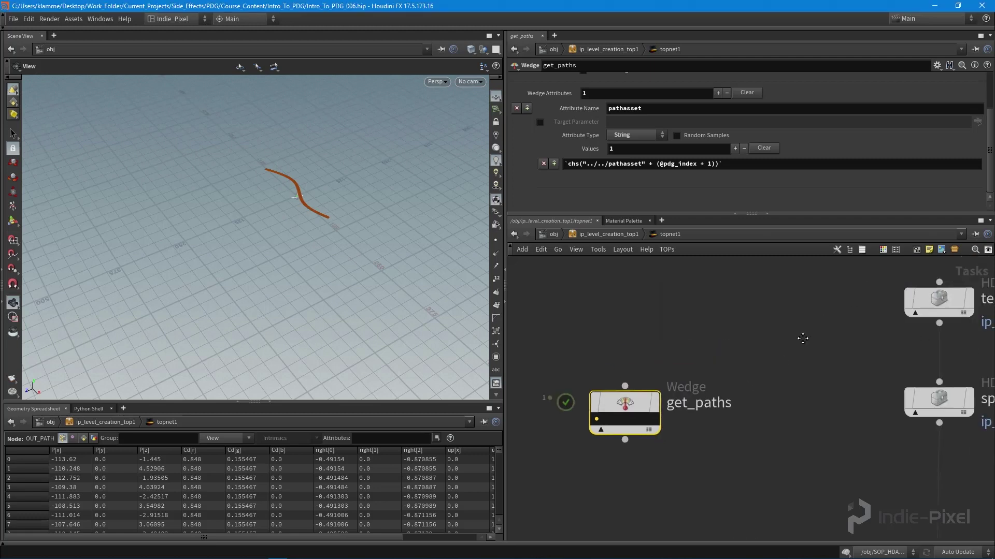
pyautogui.scroll(-4, 777, 356)
pyautogui.moveTo(756, 291)
pyautogui.mouseDown(button='middle')
pyautogui.moveTo(718, 391)
pyautogui.moveTo(686, 390)
pyautogui.moveTo(656, 430)
pyautogui.mouseUp(button='middle')
pyautogui.scroll(-1, 723, 362)
pyautogui.moveTo(846, 371)
pyautogui.mouseDown(button='middle')
pyautogui.moveTo(824, 403)
pyautogui.moveTo(868, 405)
pyautogui.mouseUp(button='middle')
pyautogui.scroll(4, 801, 318)
pyautogui.click(755, 346)
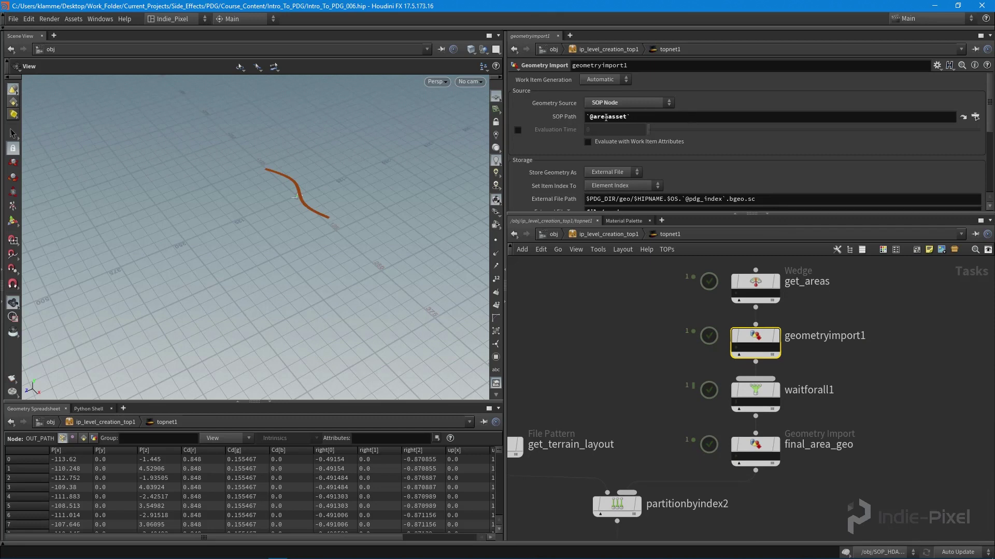
pyautogui.moveTo(763, 392); pyautogui.dragTo(757, 336, button='middle')
pyautogui.click(756, 336)
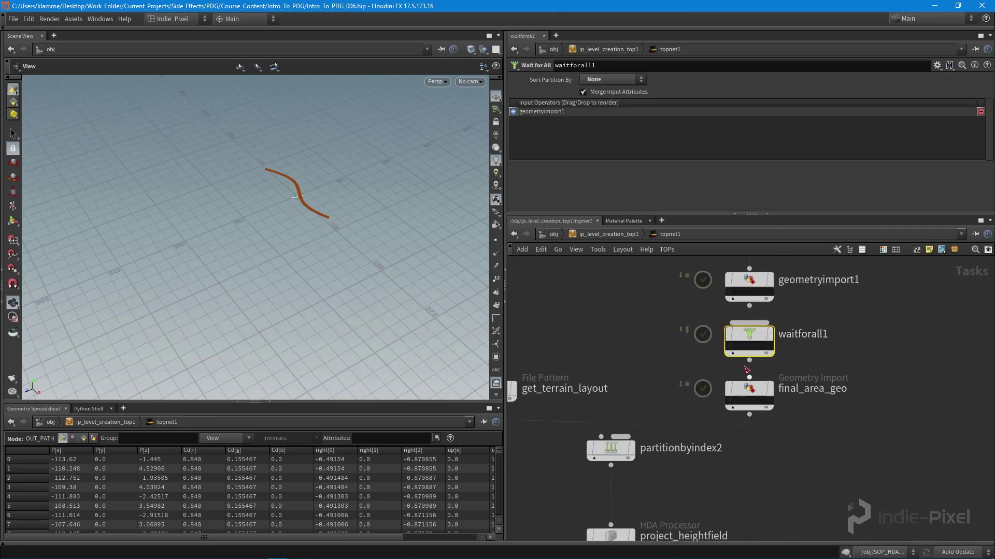
pyautogui.hotkey('shift', 'v')
pyautogui.click(730, 347)
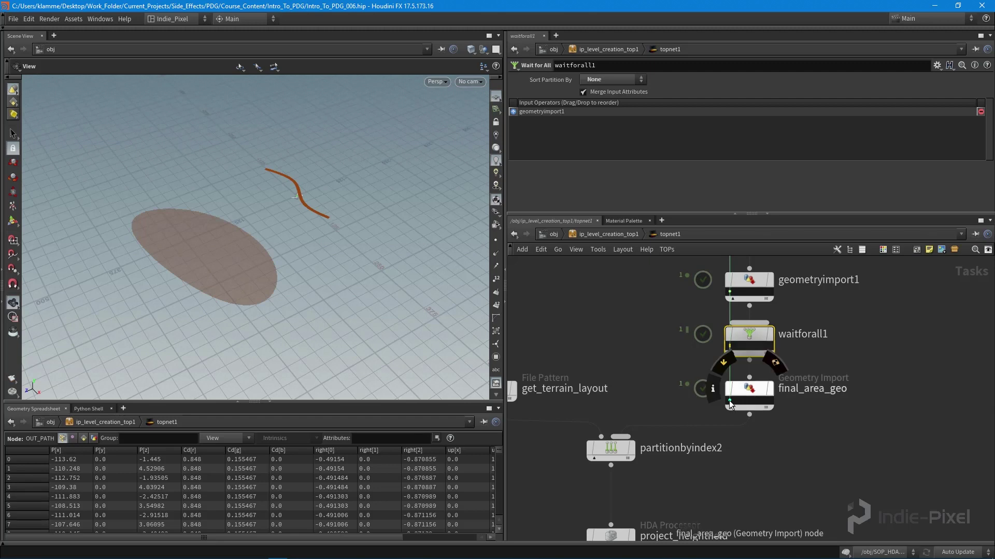
pyautogui.moveTo(773, 428); pyautogui.dragTo(781, 392, button='middle')
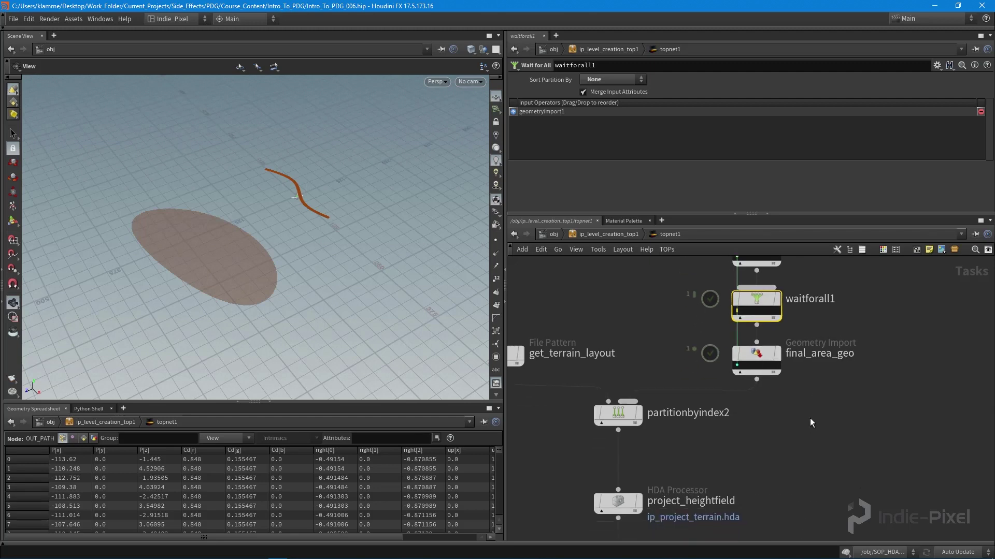
pyautogui.click(771, 354)
pyautogui.scroll(-5, 779, 448)
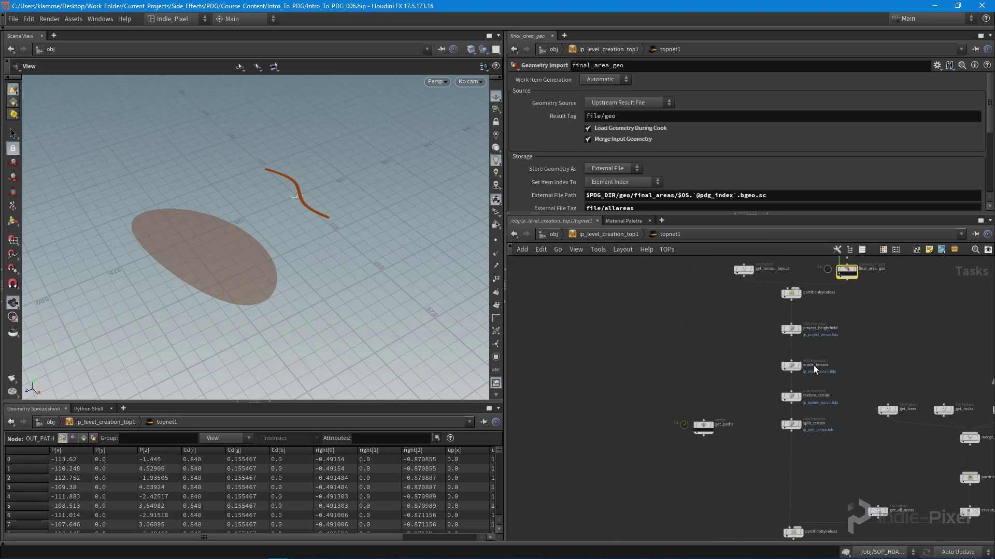
pyautogui.scroll(5, 674, 438)
pyautogui.press('Tab')
pyautogui.write('hda')
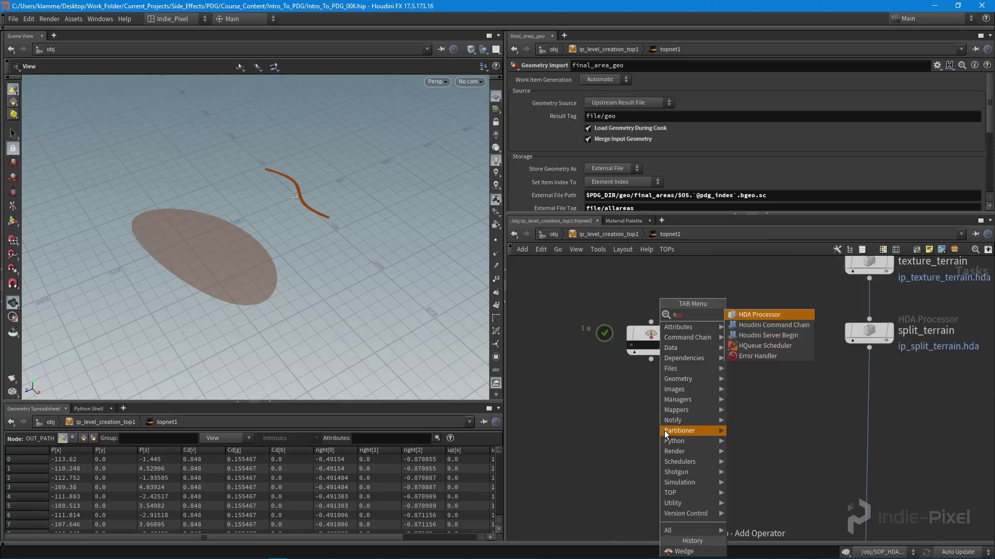
pyautogui.press('Escape')
# Add a Geometry Import node below get_paths and connect the output of get_paths to it
pyautogui.press('Tab')
pyautogui.write('geo')
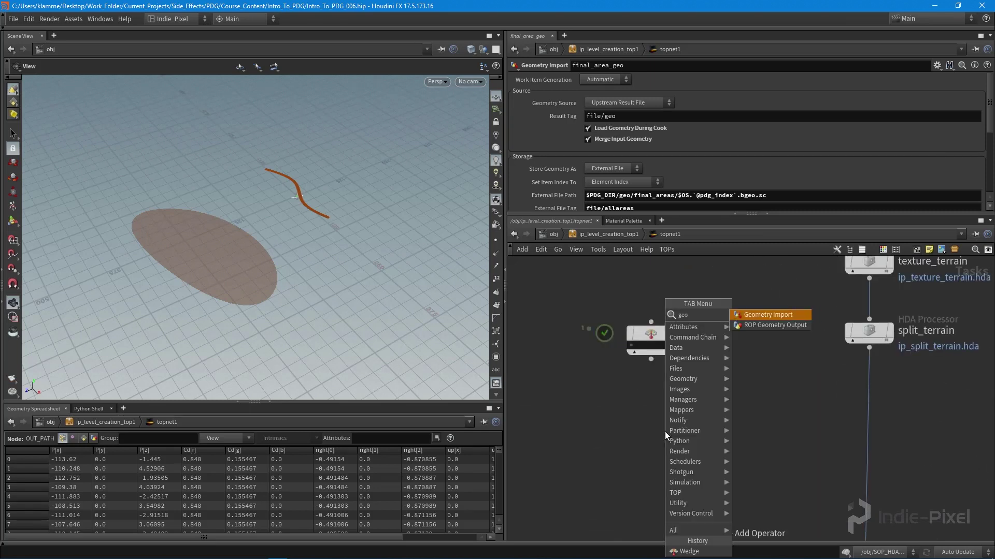
pyautogui.press('Return')
pyautogui.click(664, 425)
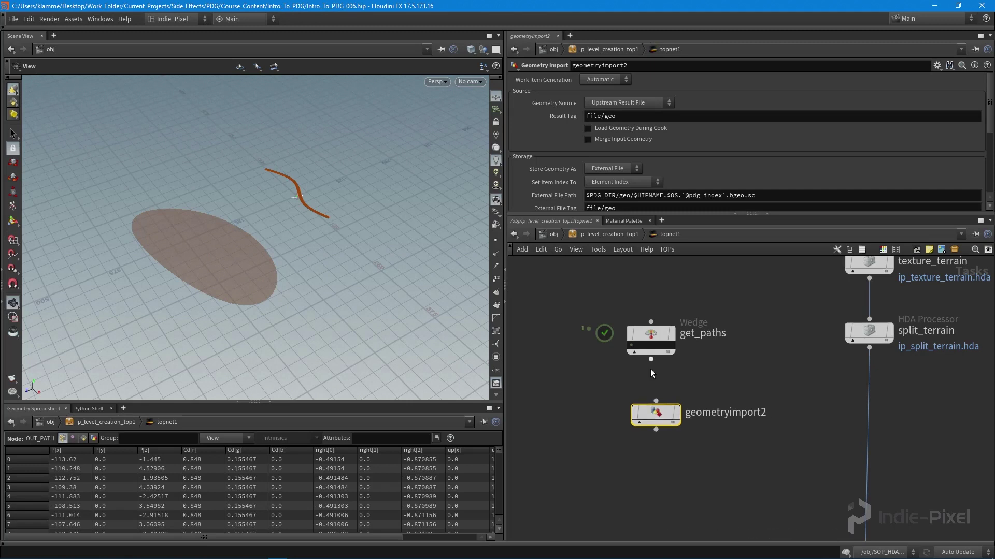
pyautogui.click(650, 359)
pyautogui.click(656, 400)
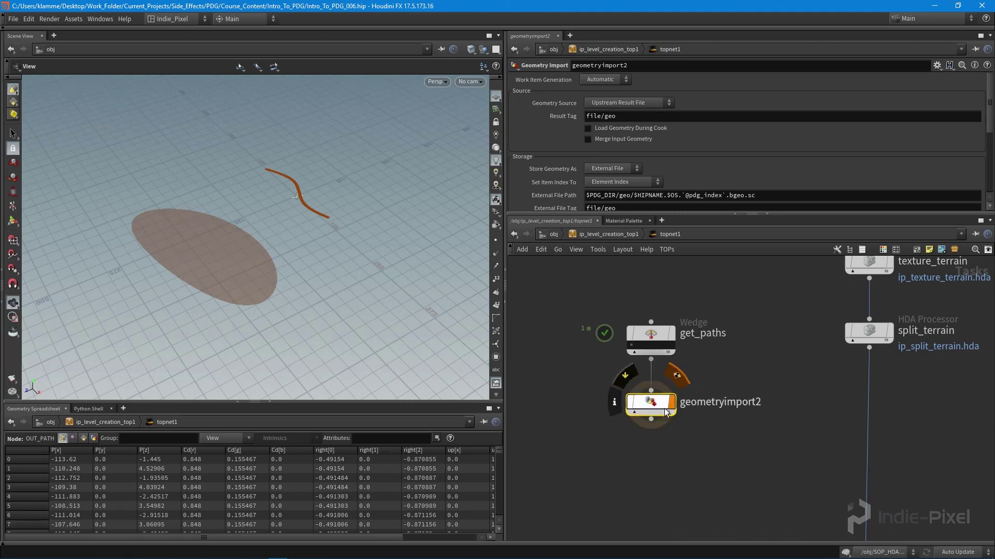
pyautogui.click(626, 104)
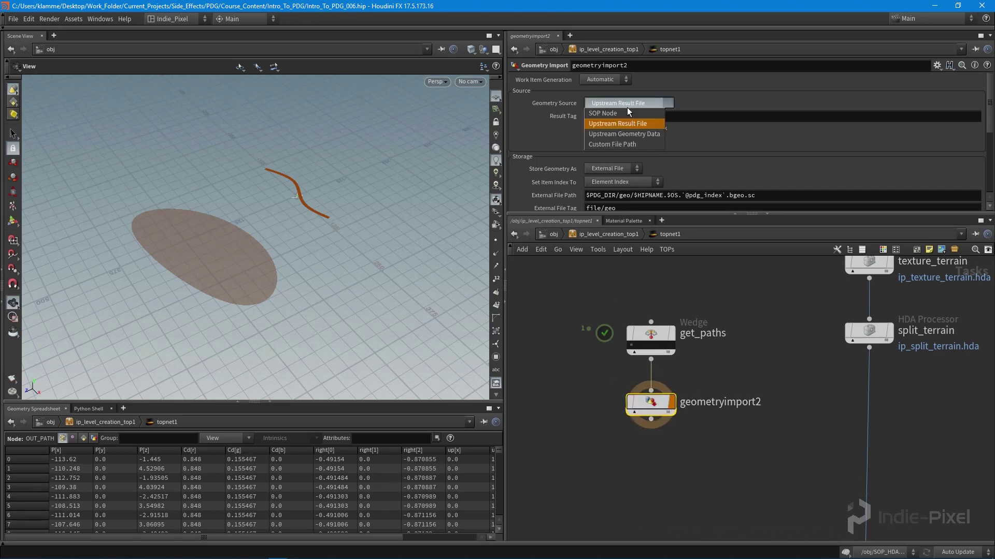
pyautogui.click(627, 107)
pyautogui.click(626, 106)
pyautogui.click(623, 114)
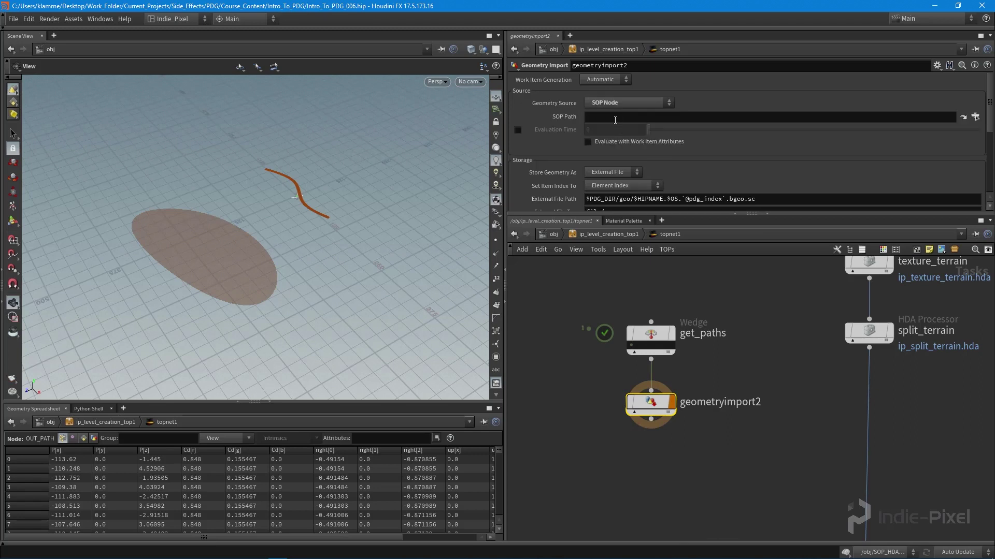
pyautogui.click(614, 118)
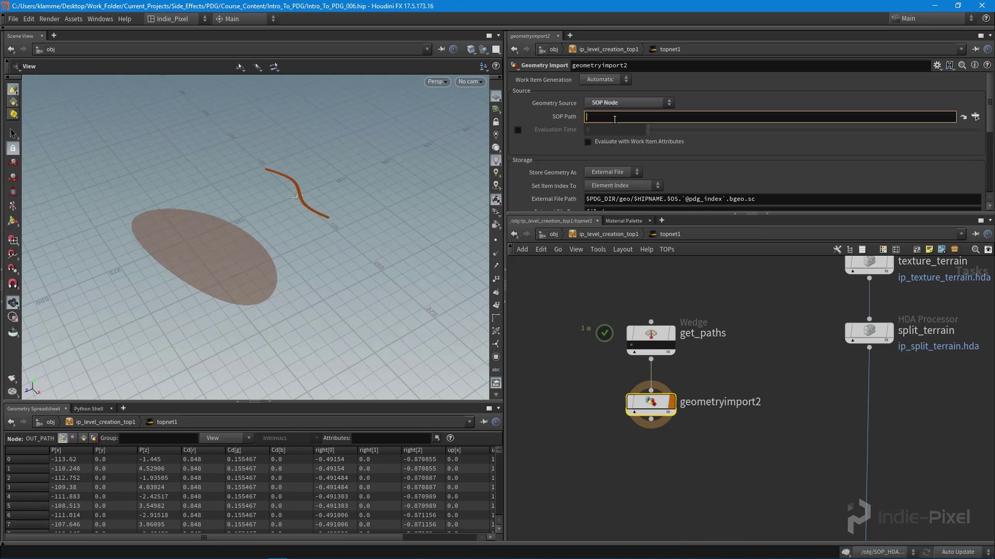
pyautogui.write('`@pathasset`')
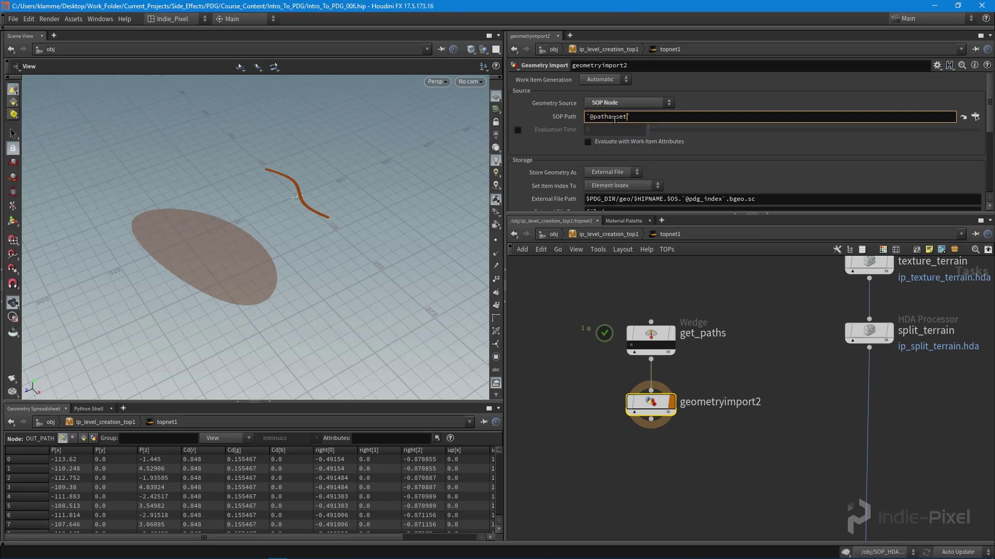
pyautogui.press('Return')
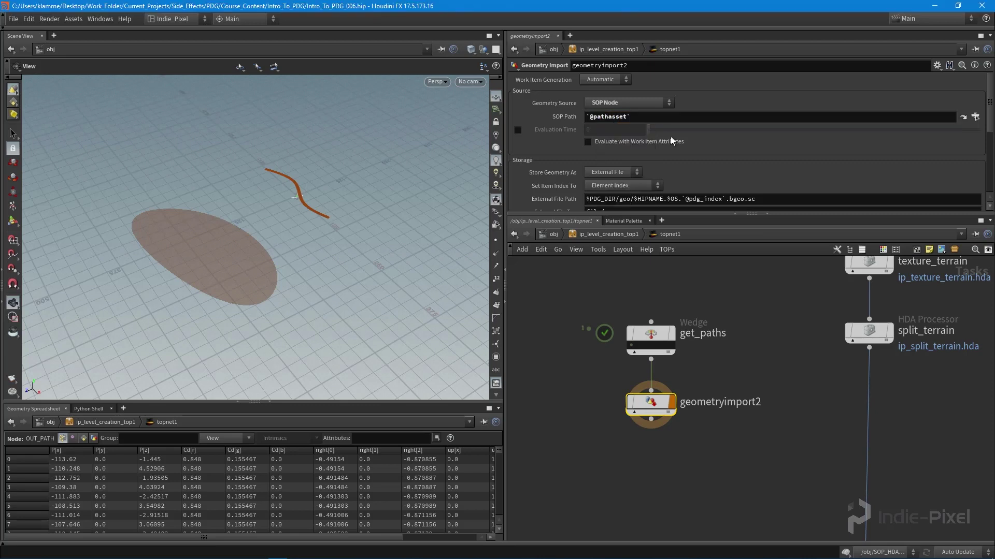
# Rename the geometryimport2 node as path_geo
pyautogui.scroll(-2, 673, 141)
pyautogui.moveTo(811, 213); pyautogui.dragTo(804, 278)
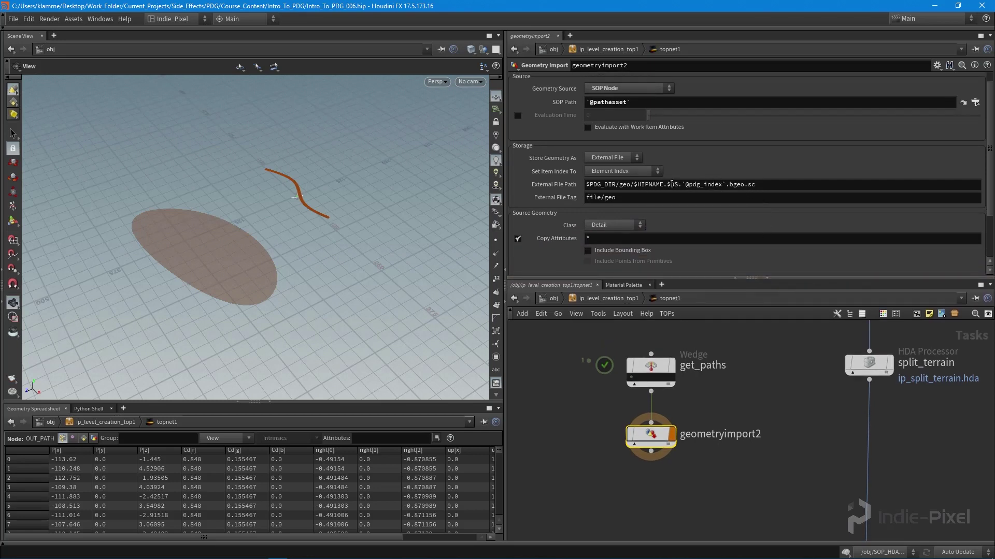
pyautogui.doubleClick(711, 435)
pyautogui.write('p')
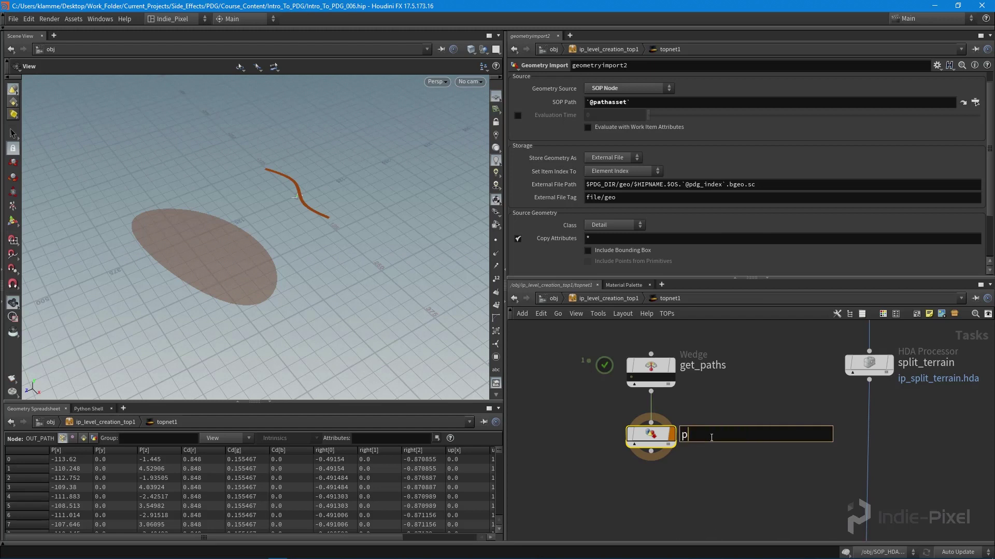
pyautogui.write('ath_geo')
pyautogui.press('Return')
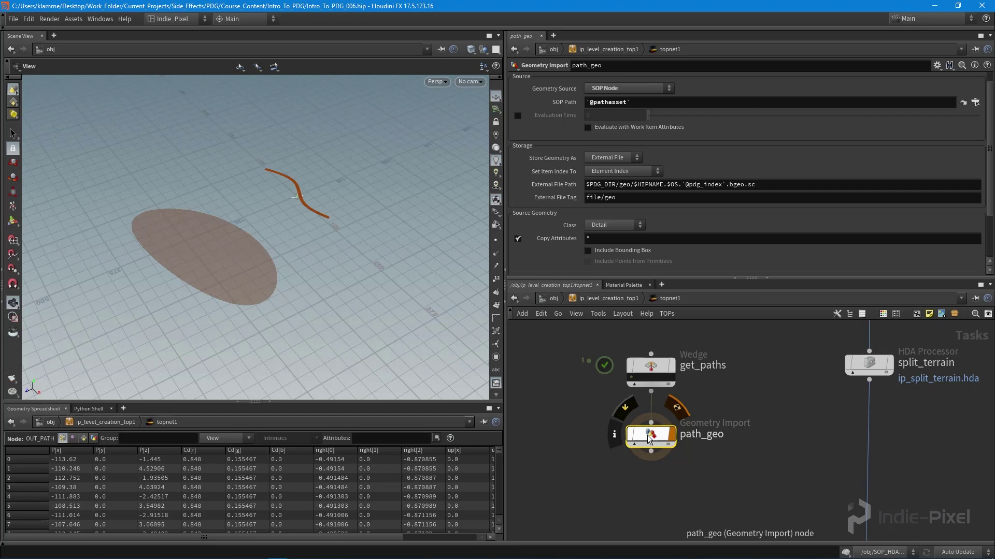
# Cook path_geo and check the output file and attributes of its work item
pyautogui.hotkey('shift', 'v')
pyautogui.click(629, 446)
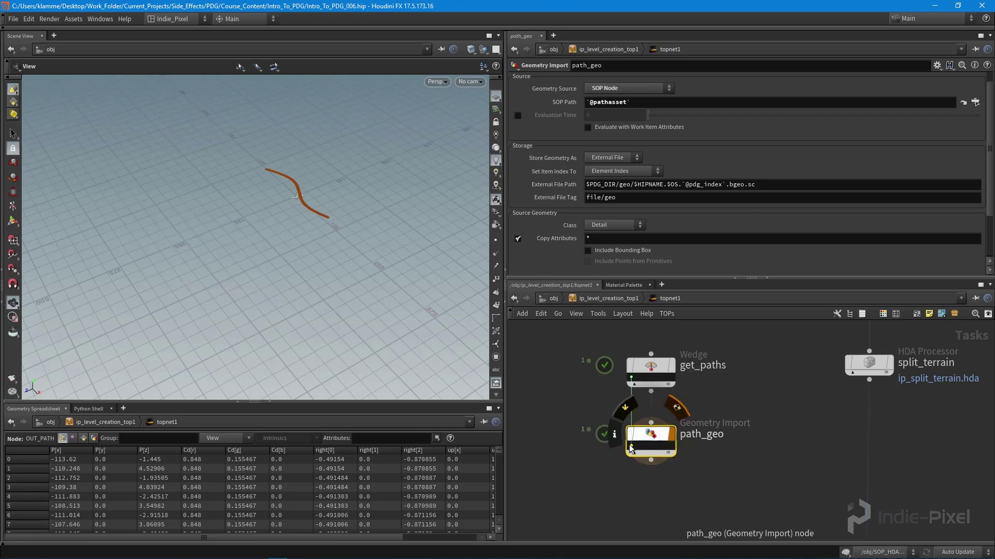
pyautogui.click(631, 449)
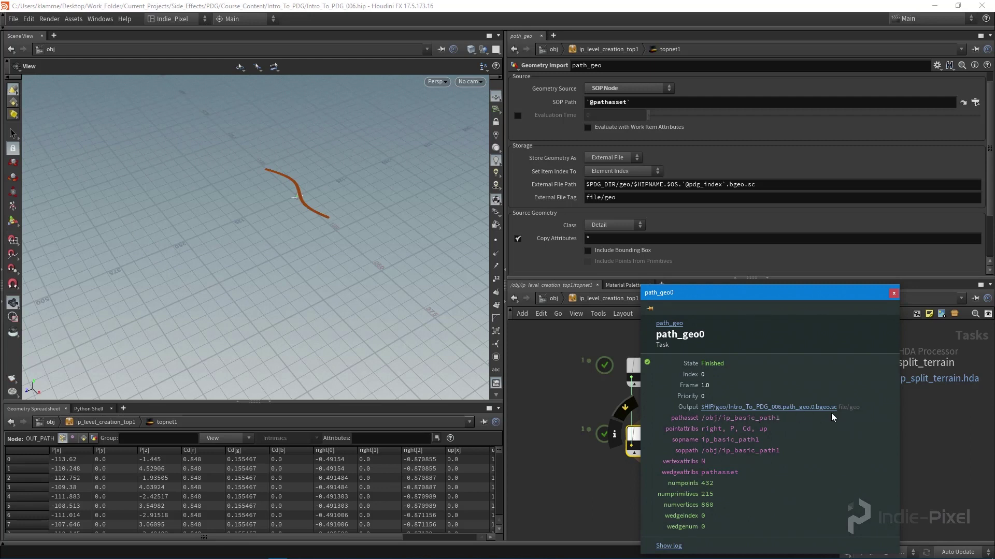
pyautogui.click(894, 293)
# Add a Wait for All node below path_geo in the TOP network
pyautogui.moveTo(643, 523); pyautogui.dragTo(642, 489, button='middle')
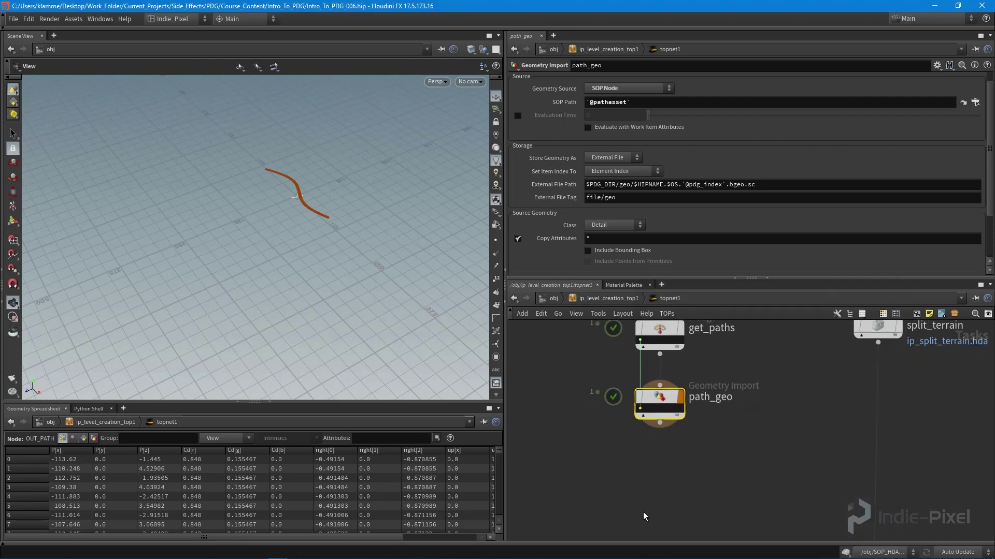
pyautogui.rightClick(643, 489)
pyautogui.press('Escape')
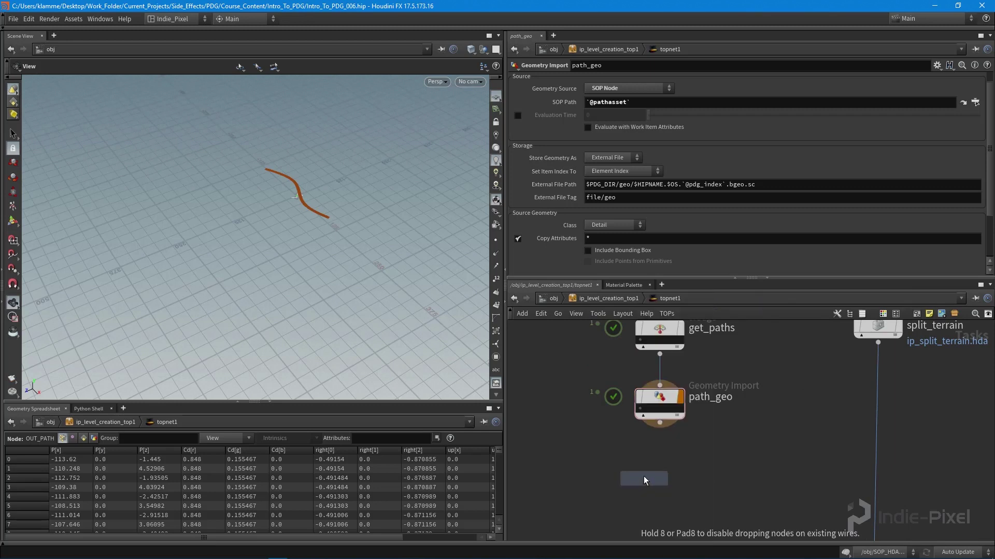
pyautogui.click(661, 471)
pyautogui.scroll(3, 653, 405)
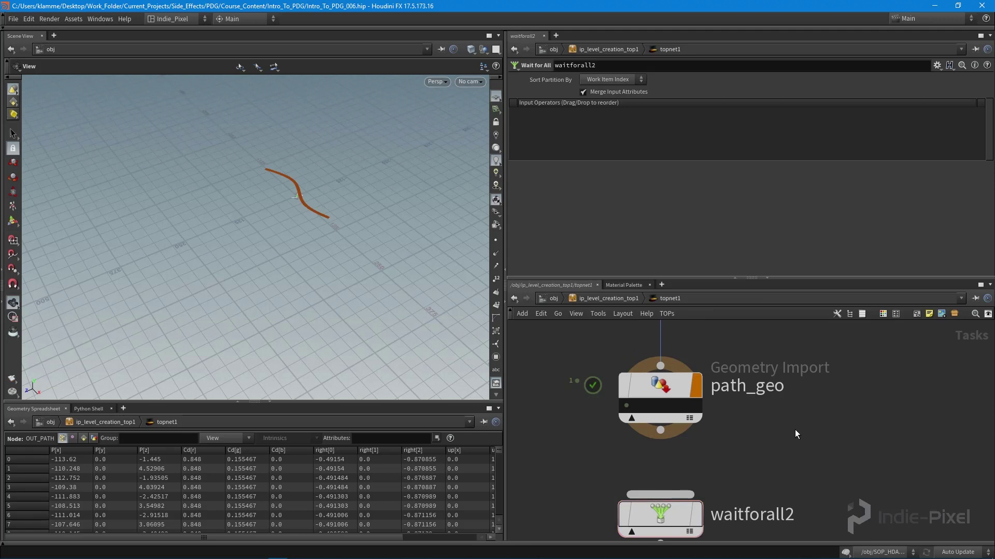
# Duplicate the ip_basic_path1 object at the obj level and allow editing of the copy's contents
pyautogui.press('u')
pyautogui.press('u')
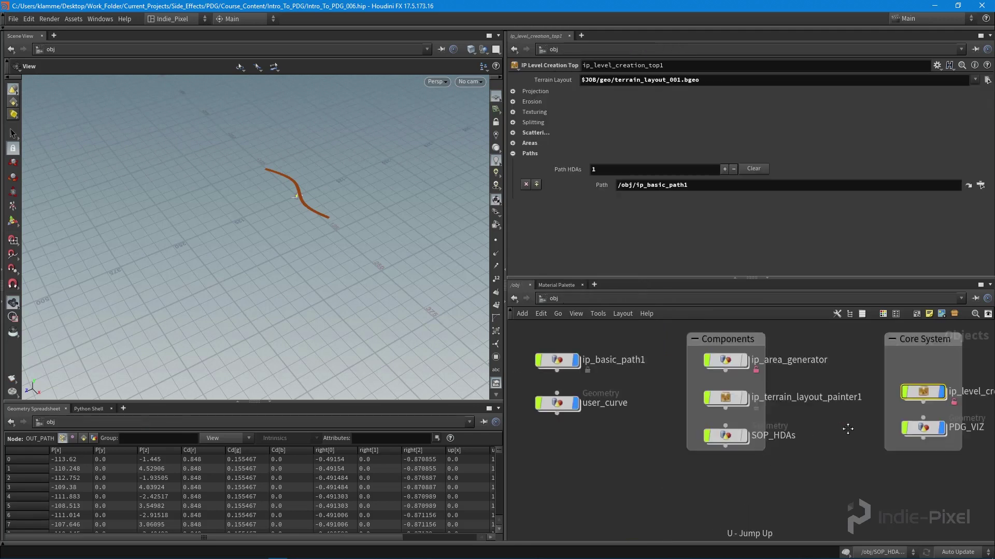
pyautogui.scroll(3, 724, 384)
pyautogui.click(724, 383)
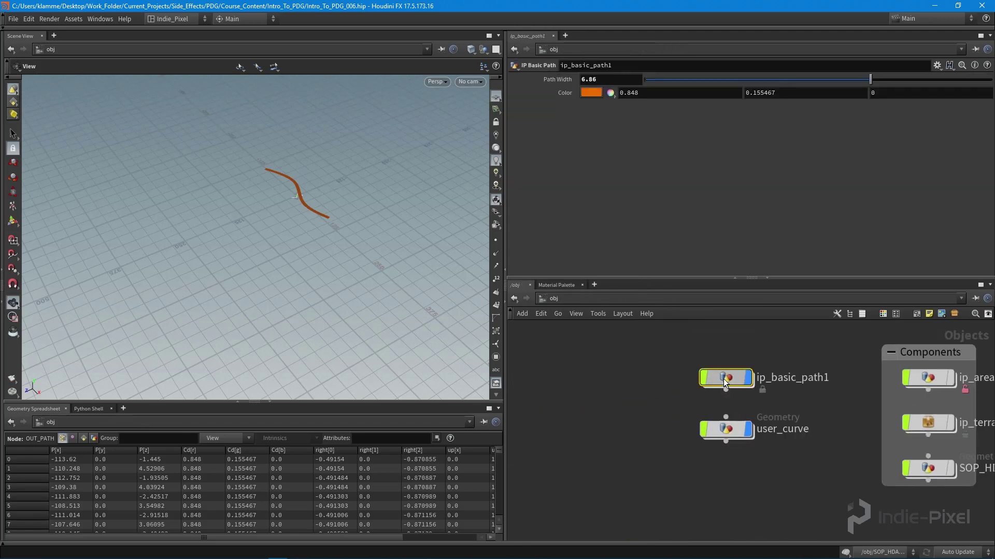
pyautogui.keyDown('alt'); pyautogui.moveTo(733, 384); pyautogui.dragTo(592, 380); pyautogui.keyUp('alt')
pyautogui.rightClick(586, 383)
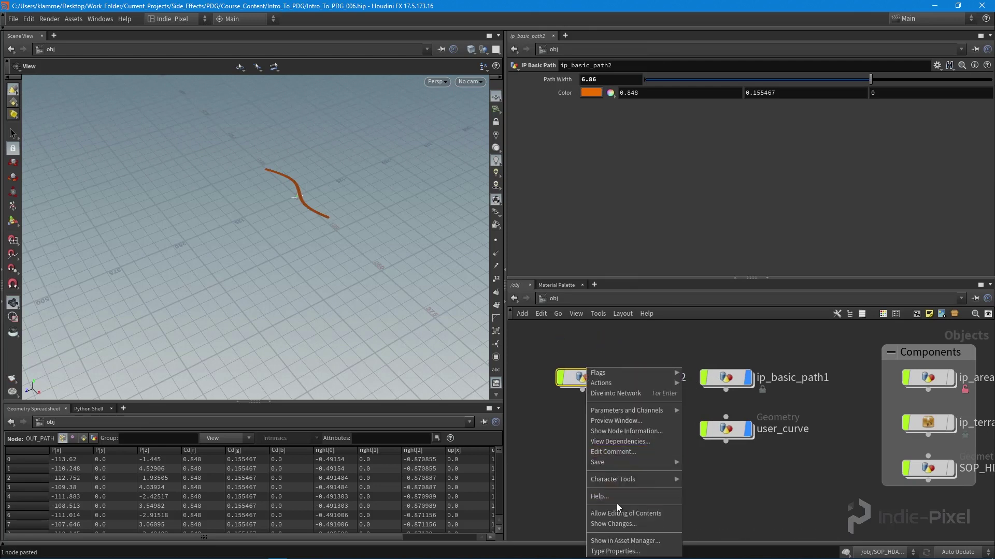
pyautogui.click(617, 511)
# In ip_basic_path2, move default_curve's last point to about (10.6, 0, 197.9) and its first point to about (104.1, 0, -187.4)
pyautogui.doubleClick(588, 382)
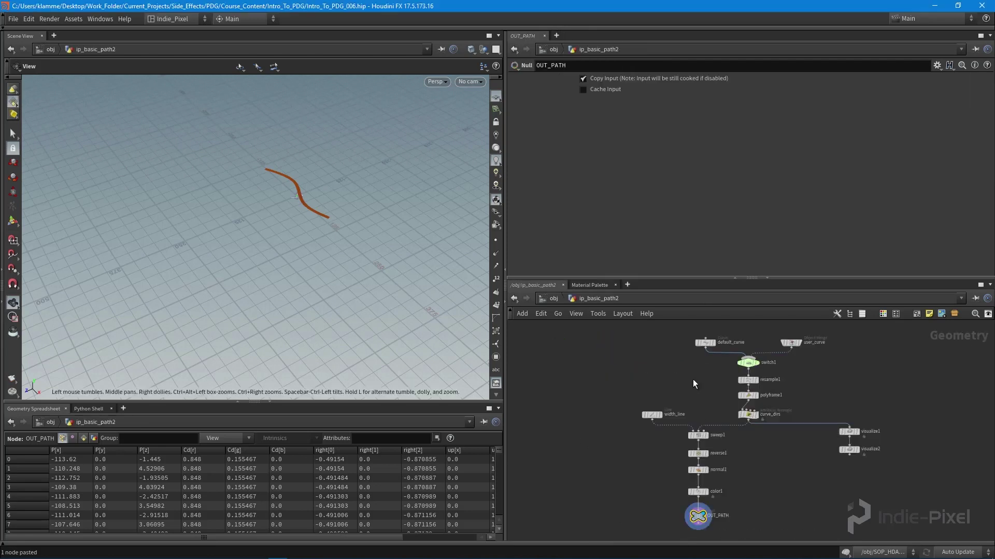
pyautogui.scroll(5, 674, 378)
pyautogui.click(668, 376)
pyautogui.press('Return')
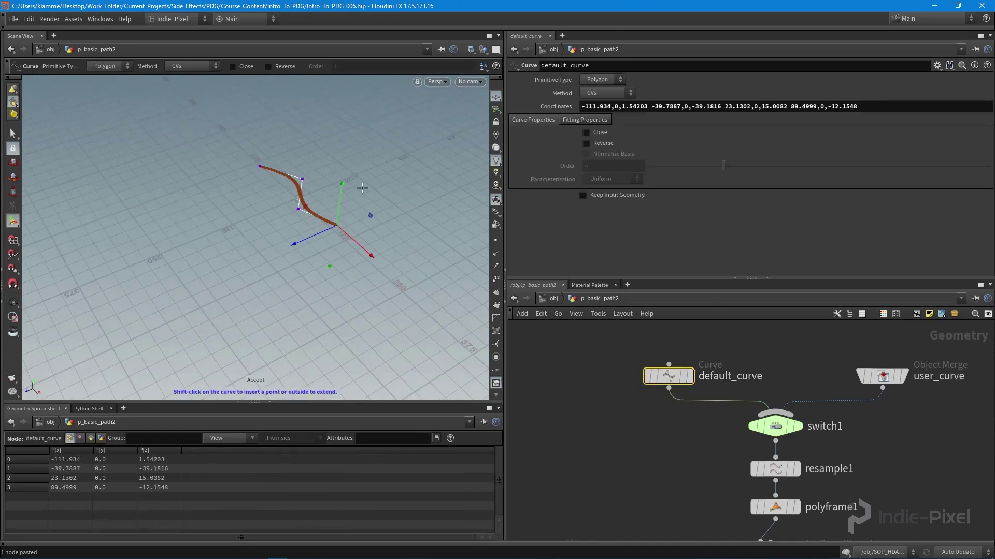
pyautogui.keyDown('alt'); pyautogui.moveTo(224, 211); pyautogui.dragTo(283, 230); pyautogui.keyUp('alt')
pyautogui.keyDown('alt'); pyautogui.moveTo(282, 230); pyautogui.dragTo(326, 262, button='right'); pyautogui.keyUp('alt')
pyautogui.keyDown('alt'); pyautogui.moveTo(413, 340); pyautogui.dragTo(398, 275, button='middle'); pyautogui.keyUp('alt')
pyautogui.keyDown('alt'); pyautogui.moveTo(398, 275); pyautogui.dragTo(228, 424); pyautogui.keyUp('alt')
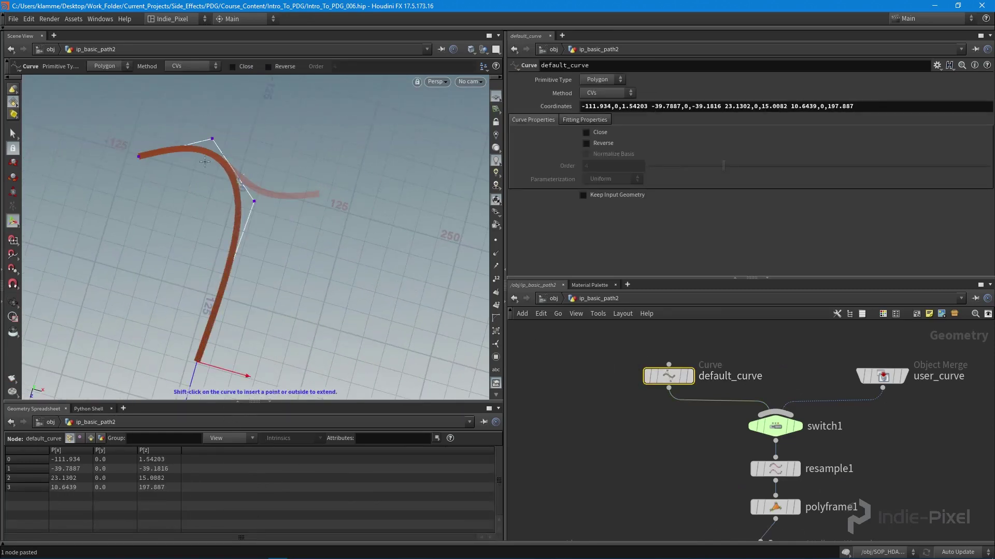
pyautogui.click(138, 157)
pyautogui.keyDown('alt'); pyautogui.moveTo(138, 157); pyautogui.dragTo(164, 254, button='middle'); pyautogui.keyUp('alt')
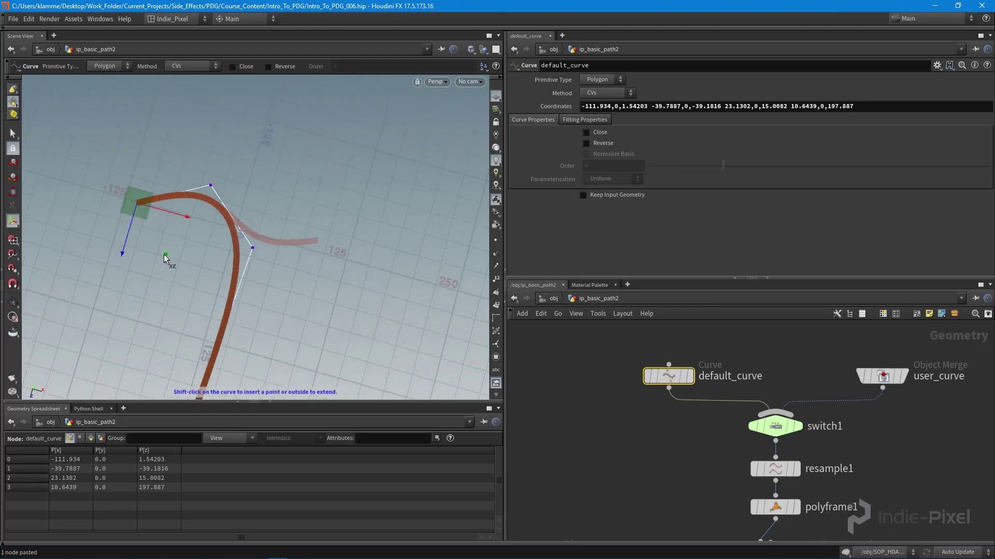
pyautogui.moveTo(164, 254); pyautogui.dragTo(400, 141)
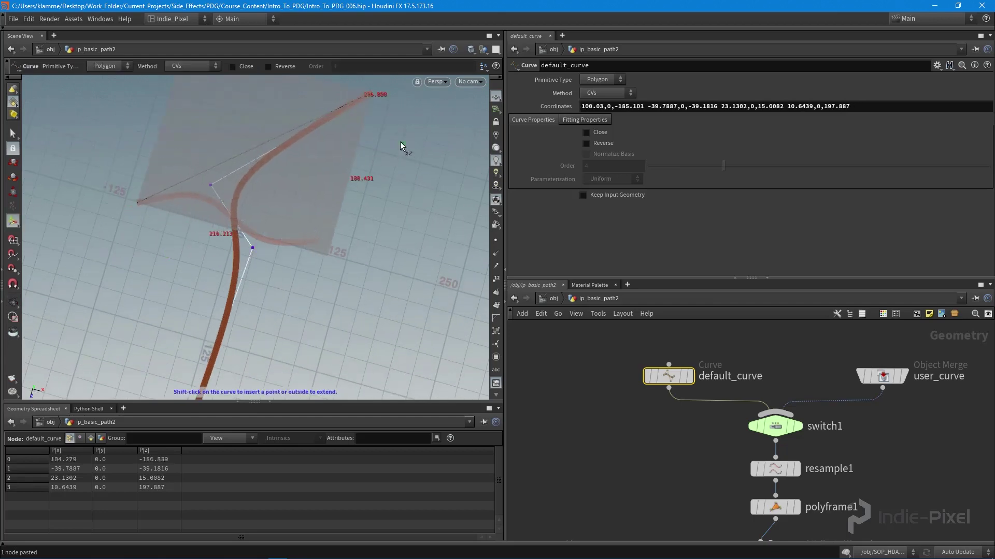
# Move default_curve's second point to about (-32.5, -0.2, -98.1) and its third point to about (54.2, 0, 77.1)
pyautogui.click(210, 185)
pyautogui.moveTo(239, 237); pyautogui.dragTo(272, 195)
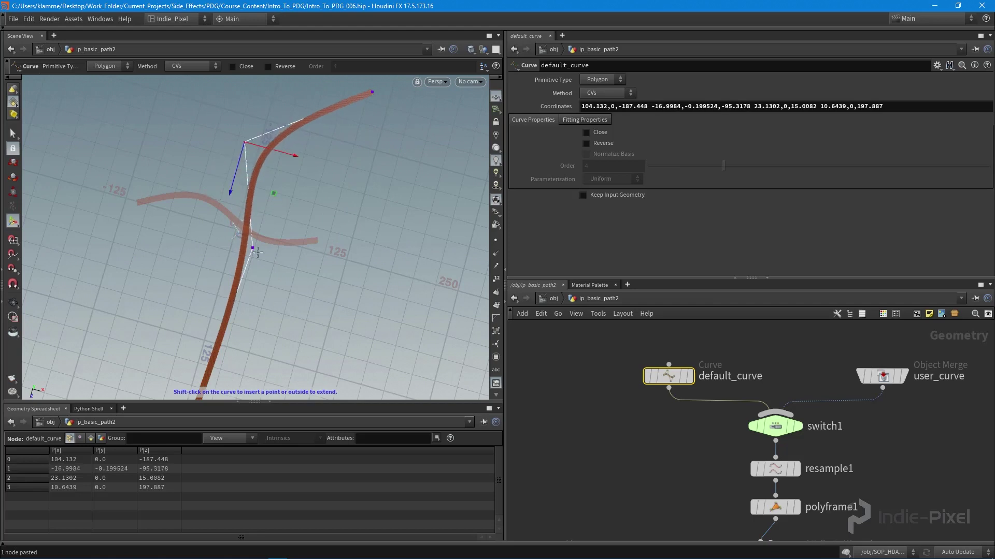
pyautogui.click(254, 249)
pyautogui.moveTo(281, 300); pyautogui.dragTo(294, 364)
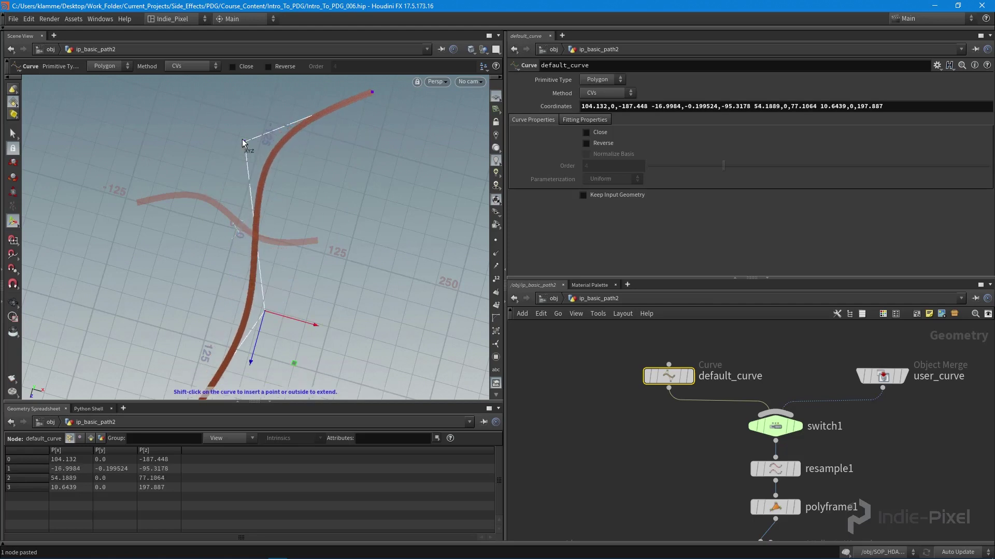
pyautogui.click(243, 141)
pyautogui.moveTo(276, 191); pyautogui.dragTo(265, 184)
pyautogui.keyDown('alt'); pyautogui.moveTo(266, 184); pyautogui.dragTo(324, 225, button='right'); pyautogui.keyUp('alt')
pyautogui.moveTo(324, 225)
pyautogui.keyDown('alt'); pyautogui.mouseDown()
pyautogui.moveTo(271, 157)
pyautogui.moveTo(189, 151)
pyautogui.moveTo(333, 220)
pyautogui.mouseUp(); pyautogui.keyUp('alt')
pyautogui.press('Return')
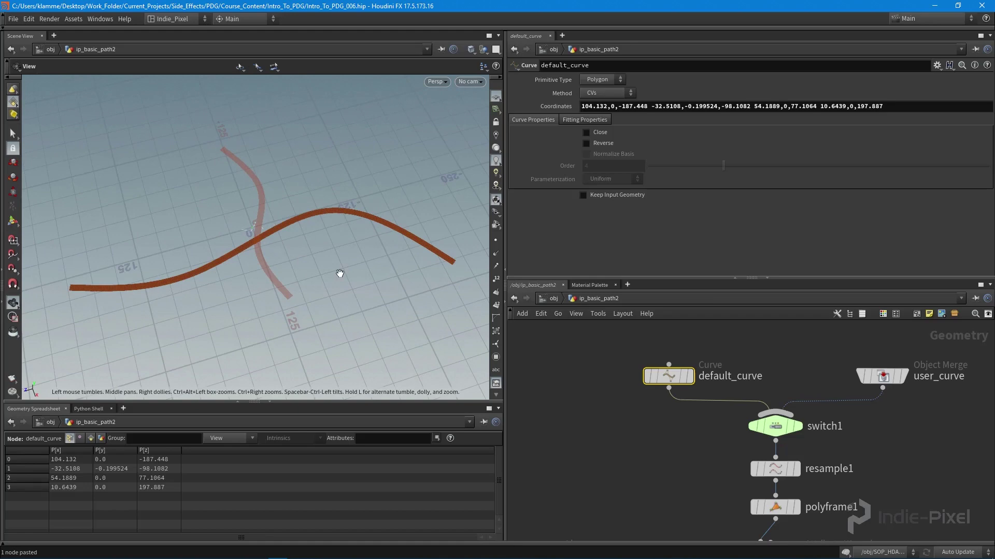
pyautogui.keyDown('alt'); pyautogui.moveTo(340, 273); pyautogui.dragTo(271, 247); pyautogui.keyUp('alt')
pyautogui.keyDown('alt'); pyautogui.moveTo(271, 247); pyautogui.dragTo(539, 291, button='right'); pyautogui.keyUp('alt')
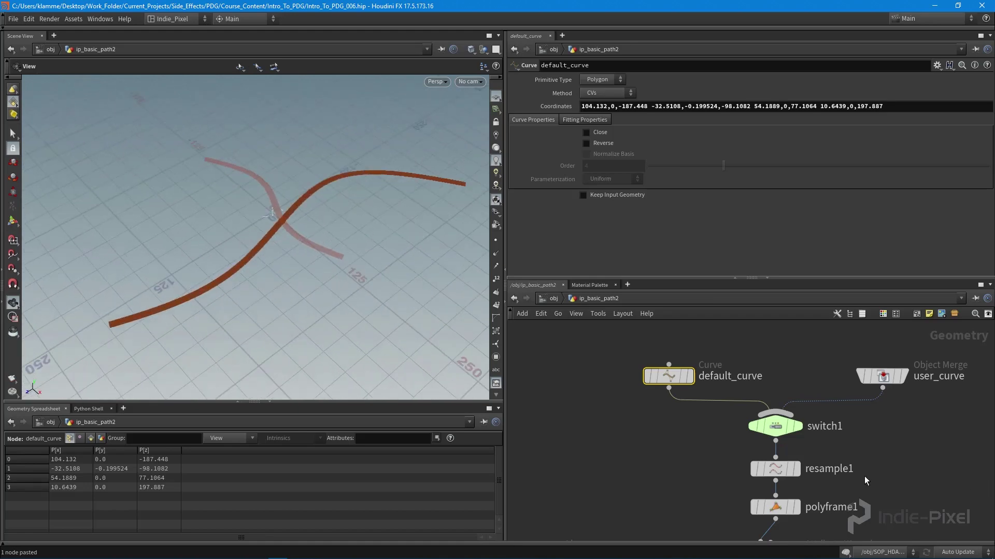
# Add a second entry to the Paths multiparm of ip_level_creation_top1 and assign /obj/ip_basic_path2 to it
pyautogui.press('u')
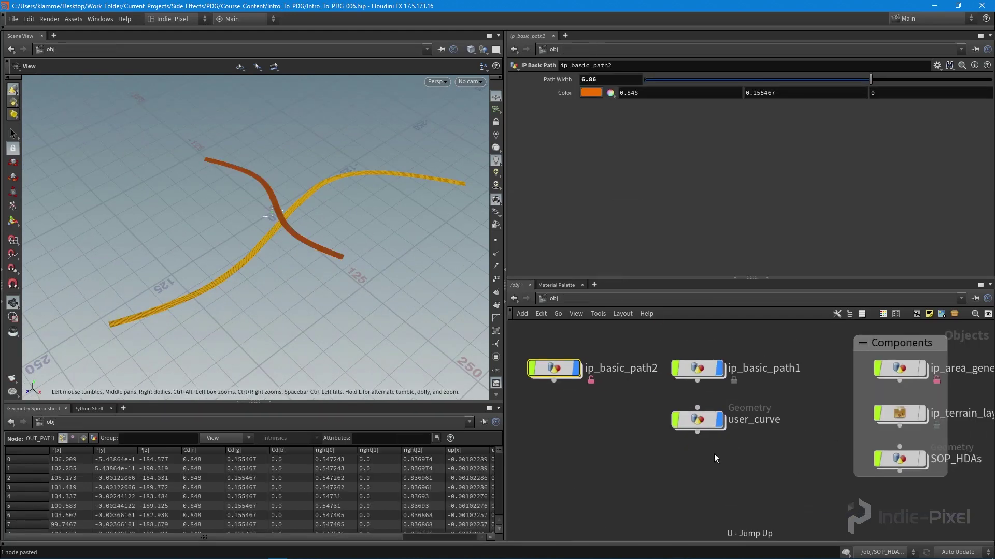
pyautogui.scroll(-3, 624, 456)
pyautogui.moveTo(861, 401); pyautogui.dragTo(780, 390, button='middle')
pyautogui.scroll(3, 777, 387)
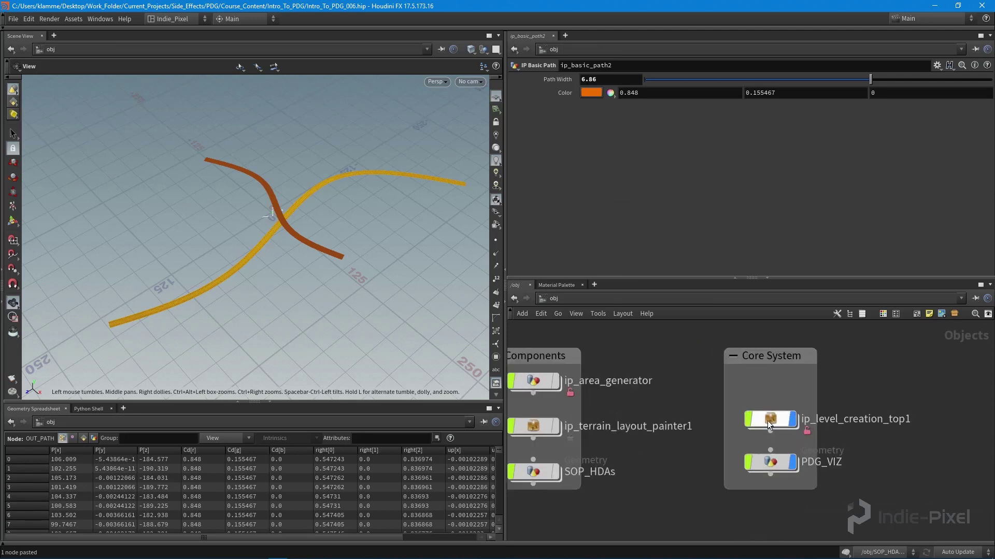
pyautogui.click(770, 421)
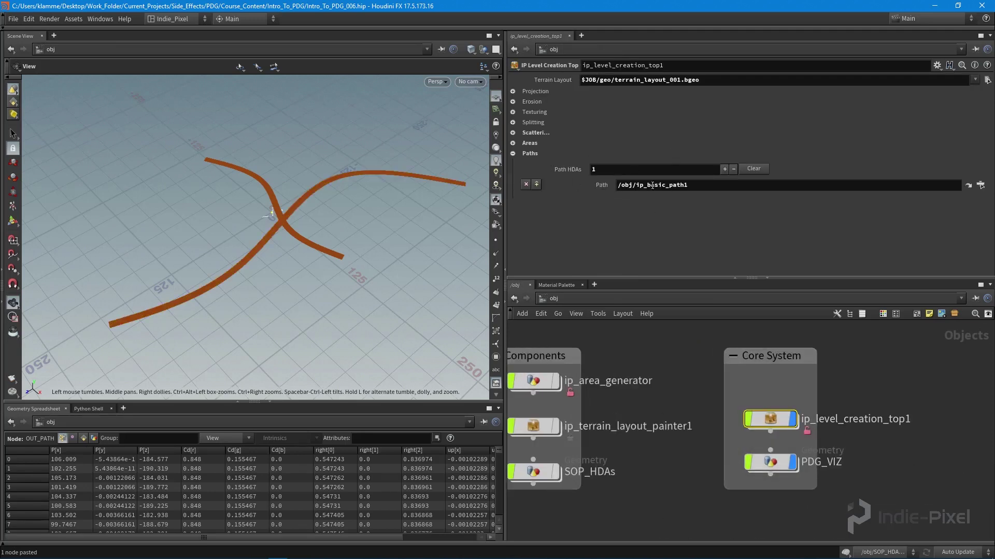
pyautogui.click(725, 169)
pyautogui.click(981, 199)
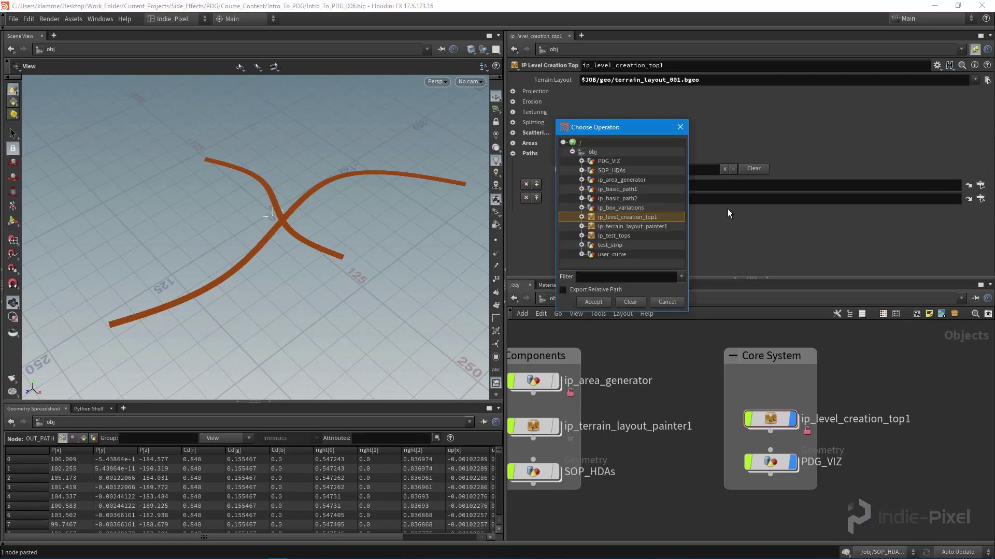
pyautogui.doubleClick(629, 199)
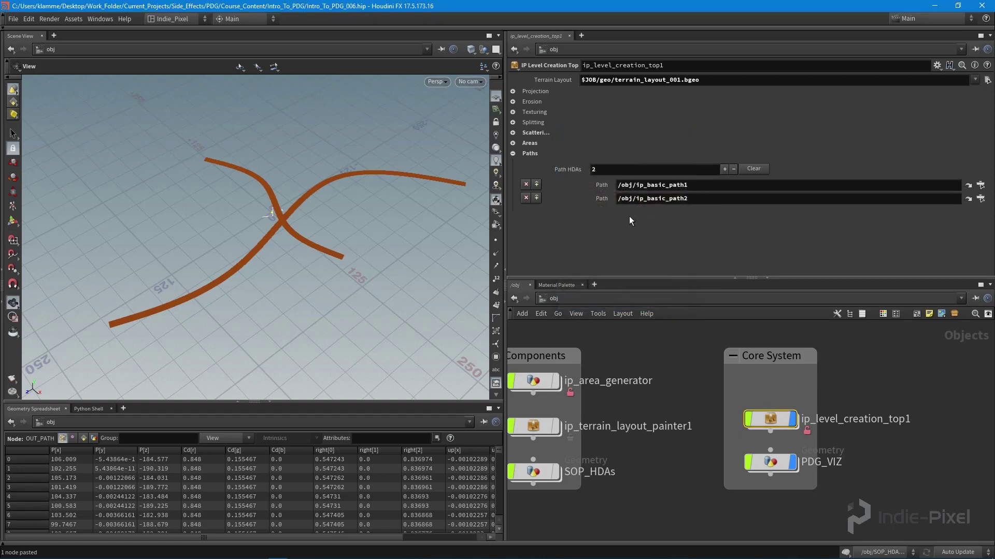
# Return to topnet1 in ip_level_creation_top1 and cook path_geo again with both path assets
pyautogui.moveTo(813, 278); pyautogui.dragTo(813, 237)
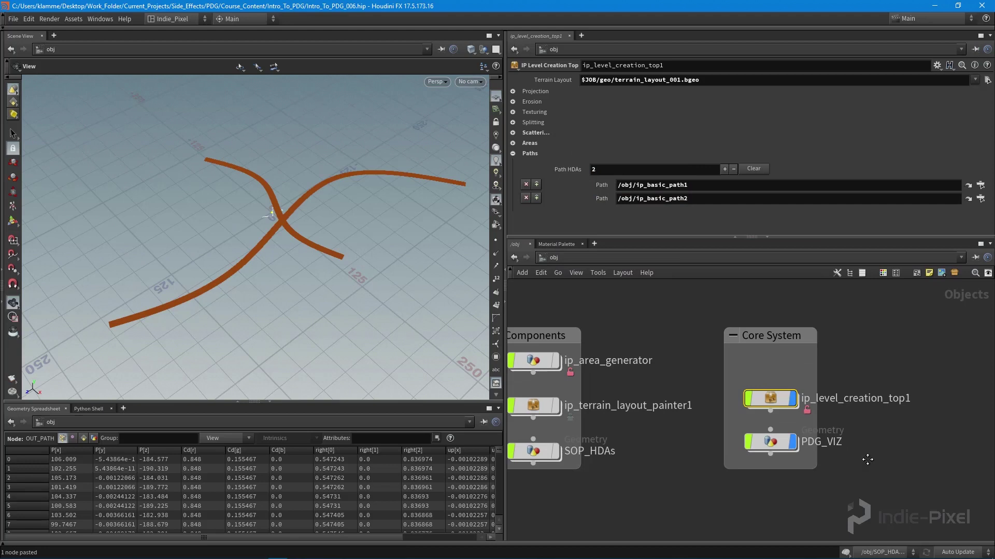
pyautogui.doubleClick(763, 375)
pyautogui.doubleClick(761, 389)
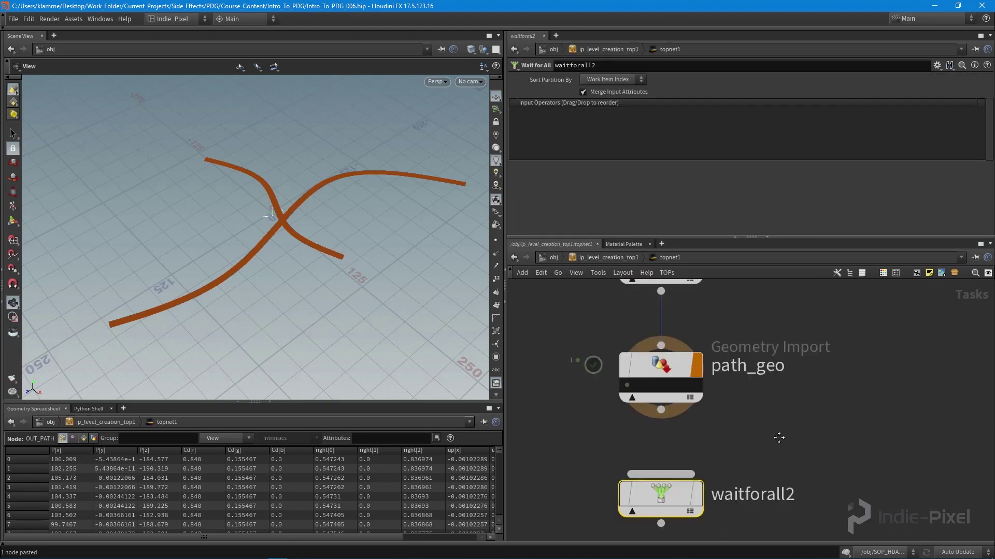
pyautogui.click(749, 365)
pyautogui.moveTo(835, 393); pyautogui.dragTo(755, 424, button='middle')
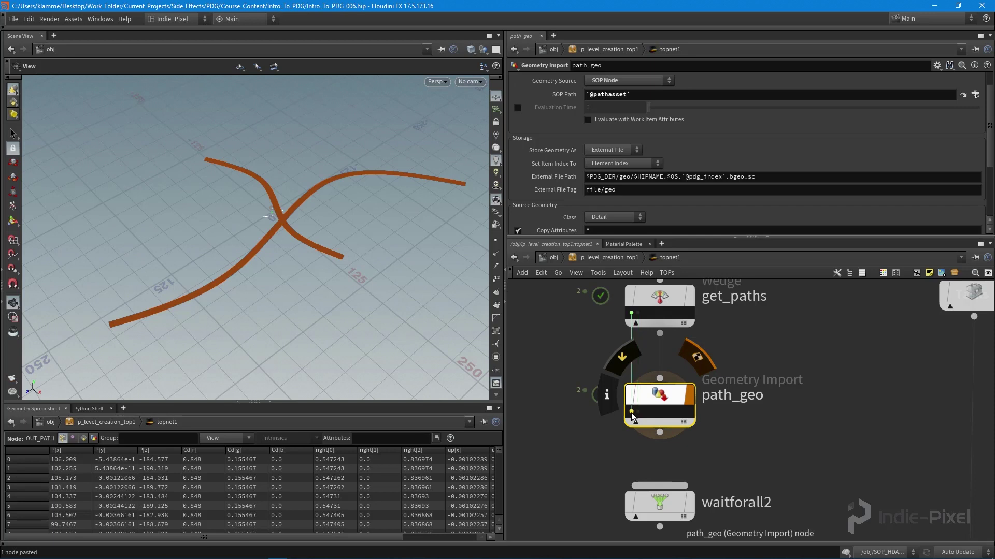
# Connect the output of path_geo to the input of waitforall2
pyautogui.moveTo(683, 517); pyautogui.dragTo(680, 449, button='middle')
pyautogui.moveTo(663, 440)
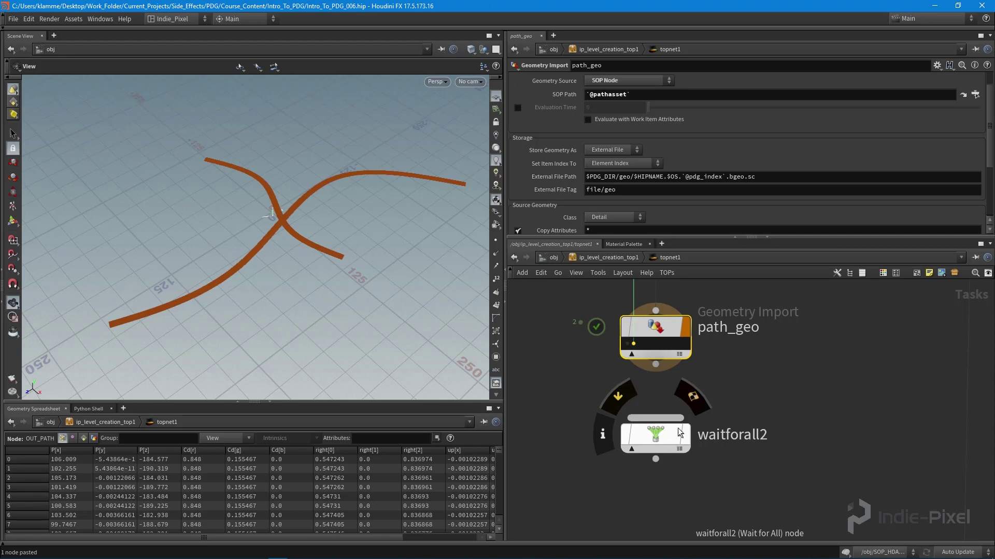
pyautogui.moveTo(655, 364); pyautogui.dragTo(668, 422)
pyautogui.moveTo(668, 424); pyautogui.dragTo(668, 406, button='middle')
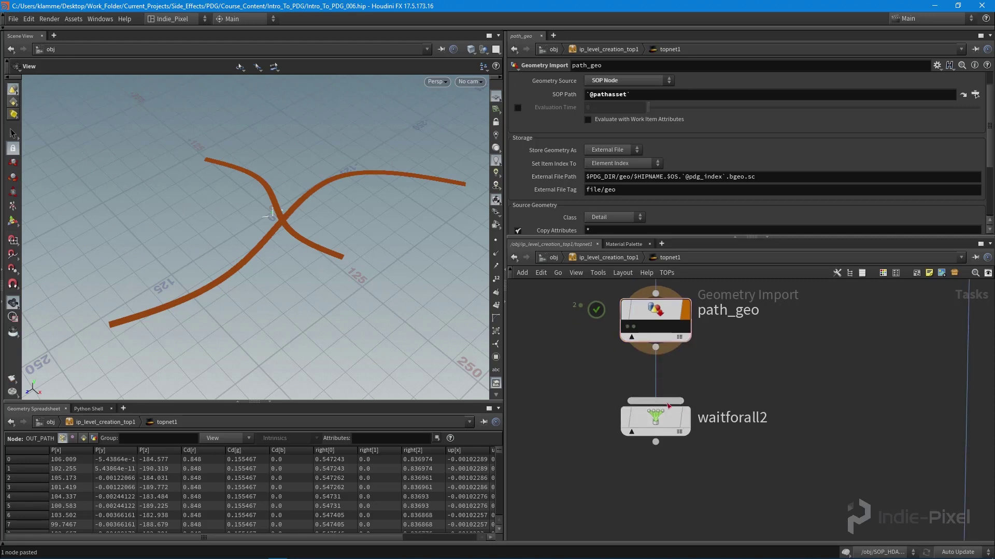
# Cook waitforall2 and check the output files and partitioned items of its work item
pyautogui.click(656, 421)
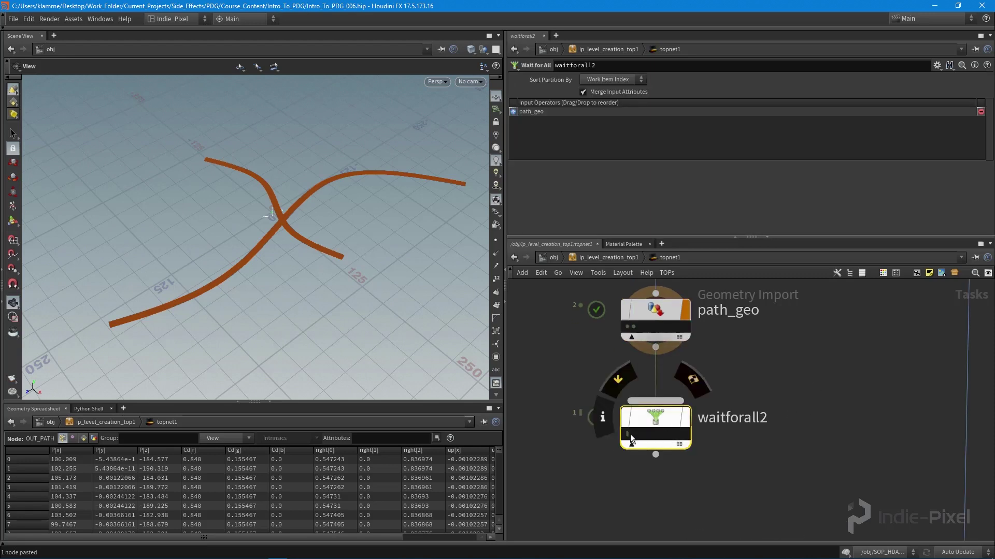
pyautogui.moveTo(628, 435)
pyautogui.scroll(-2, 674, 446)
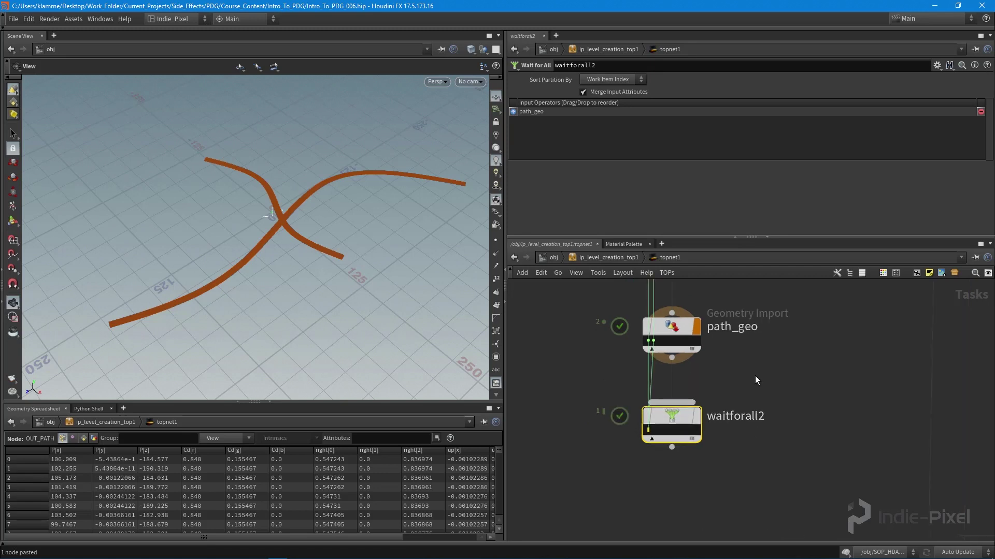
pyautogui.click(643, 459)
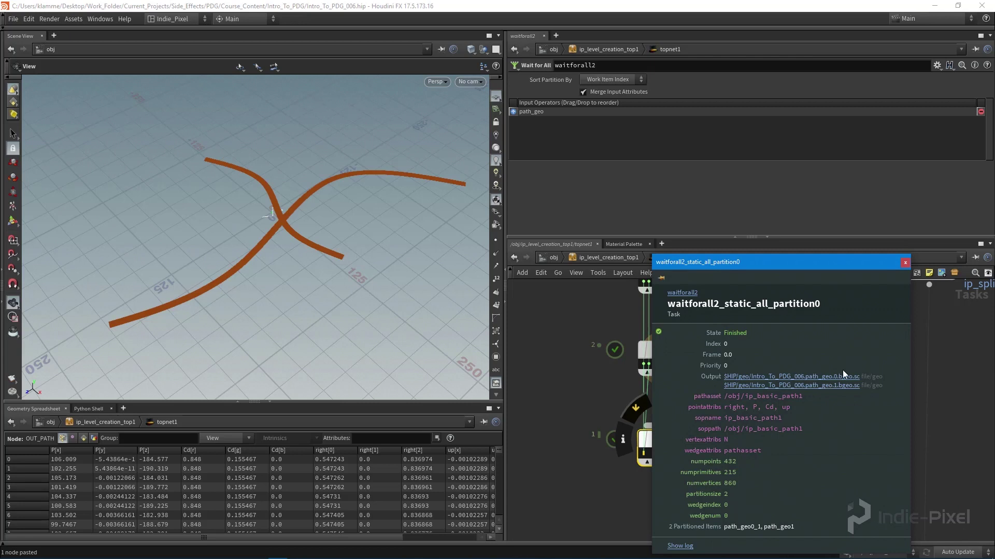
pyautogui.click(903, 264)
# Add a Geometry Import node below waitforall2 and connect it to the output of waitforall2
pyautogui.scroll(-2, 839, 390)
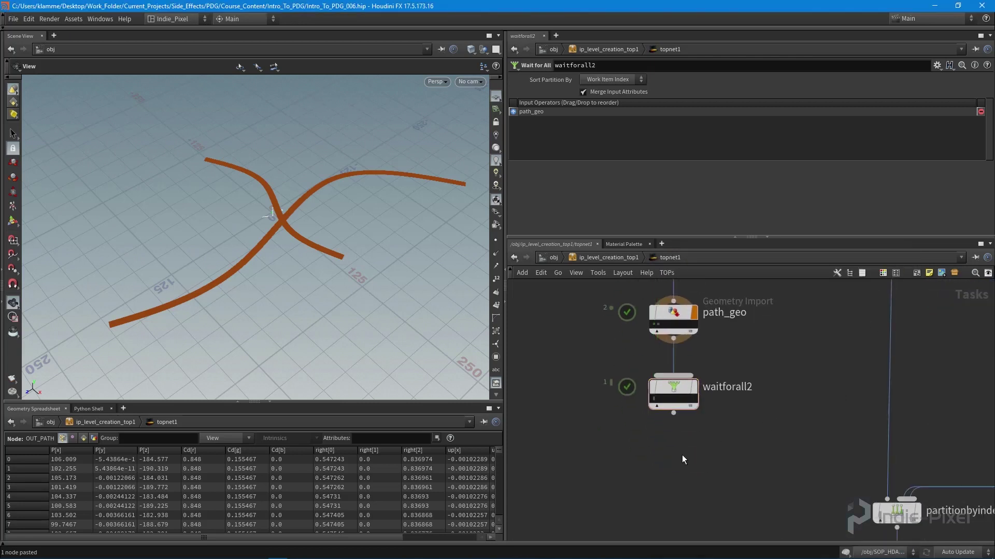
pyautogui.press('Tab')
pyautogui.write('geo')
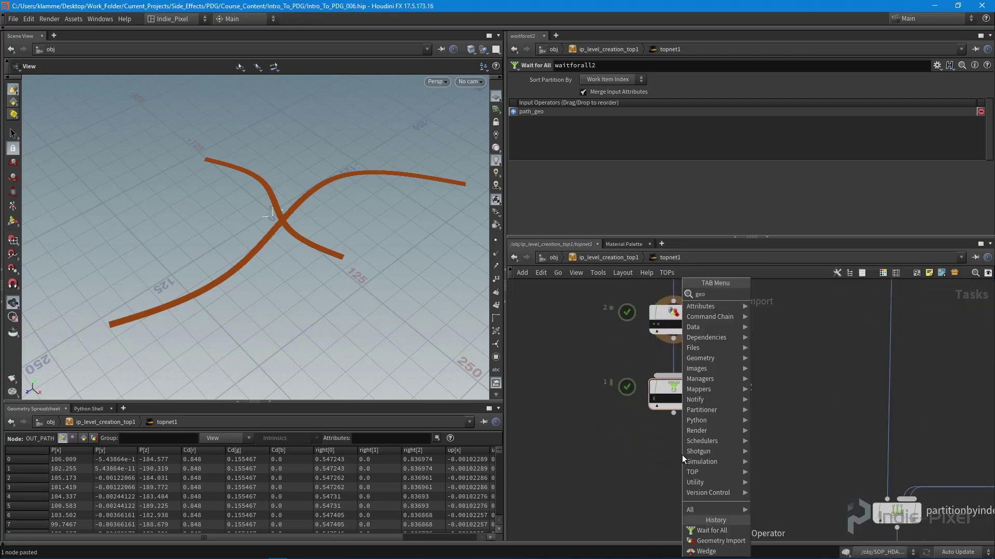
pyautogui.press('Escape')
pyautogui.press('Tab')
pyautogui.write('ge')
pyautogui.press('Return')
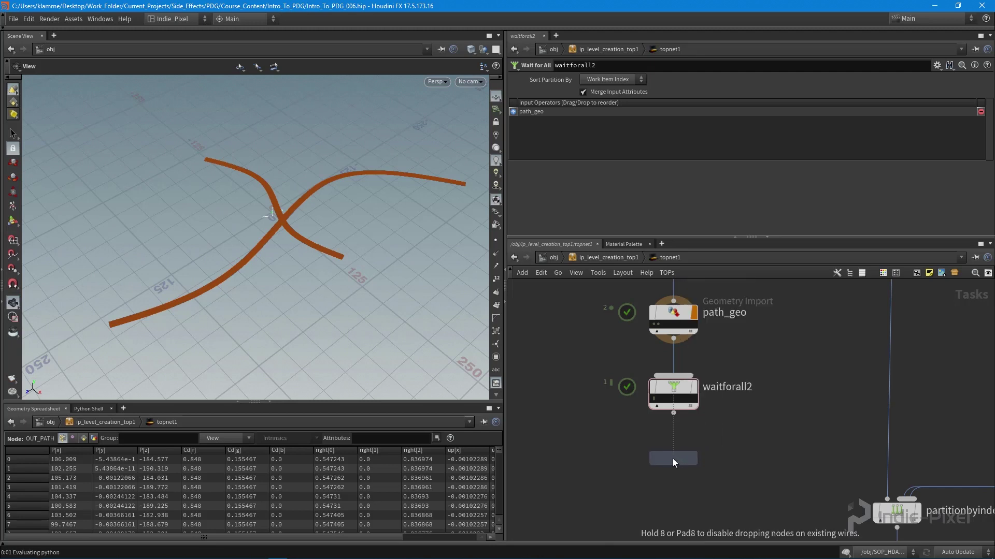
pyautogui.click(672, 459)
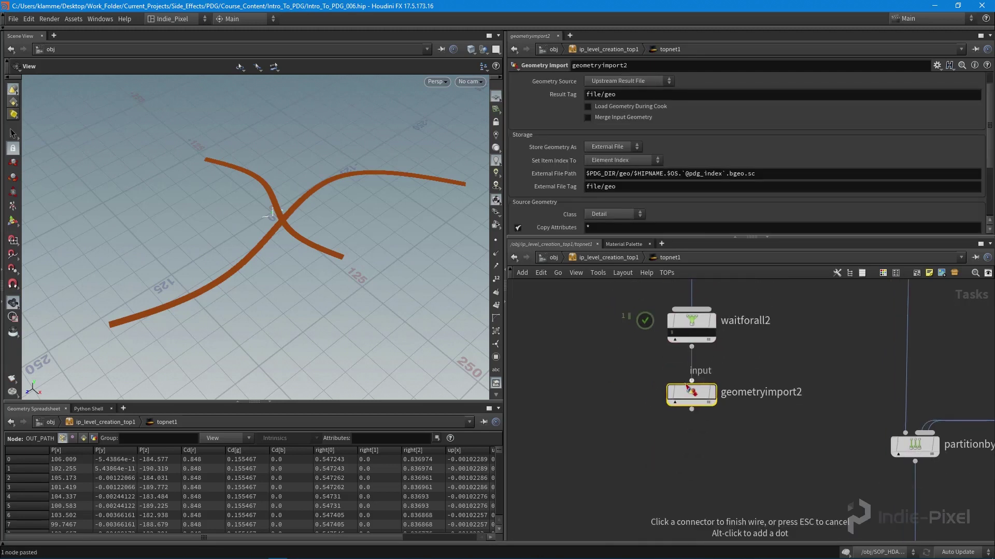
pyautogui.moveTo(692, 402)
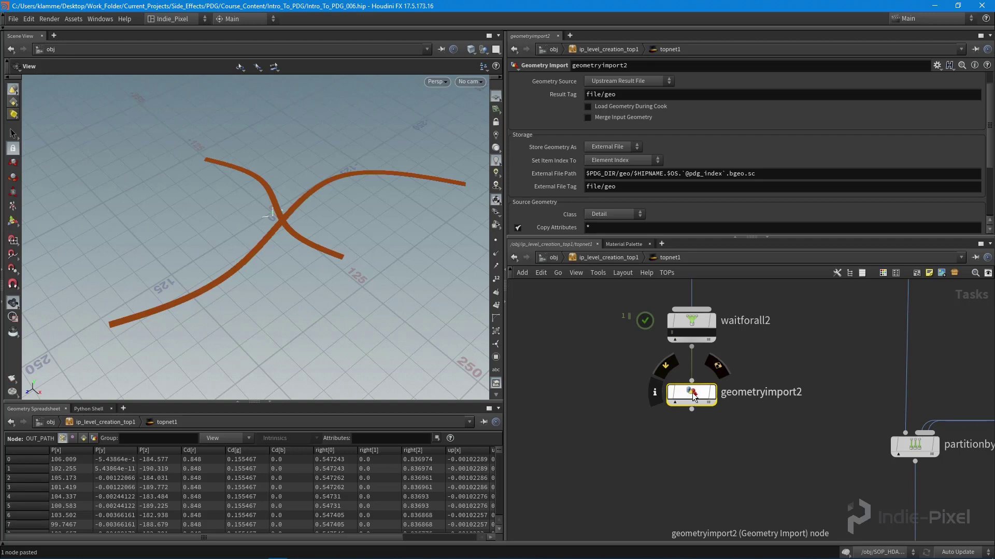
# Rename the new Geometry Import node to get_path_geo
pyautogui.doubleClick(744, 397)
pyautogui.doubleClick(756, 395)
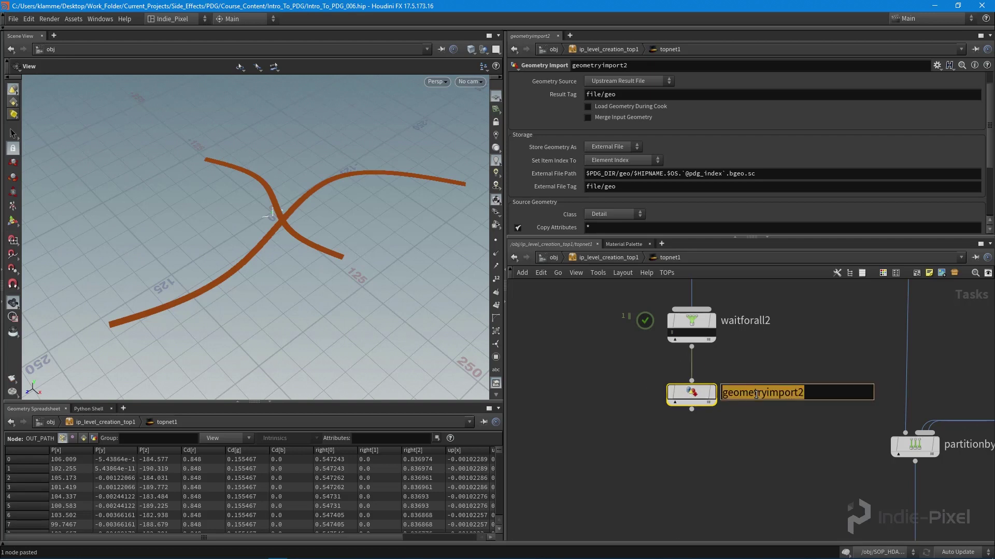
pyautogui.write('get_path_geo')
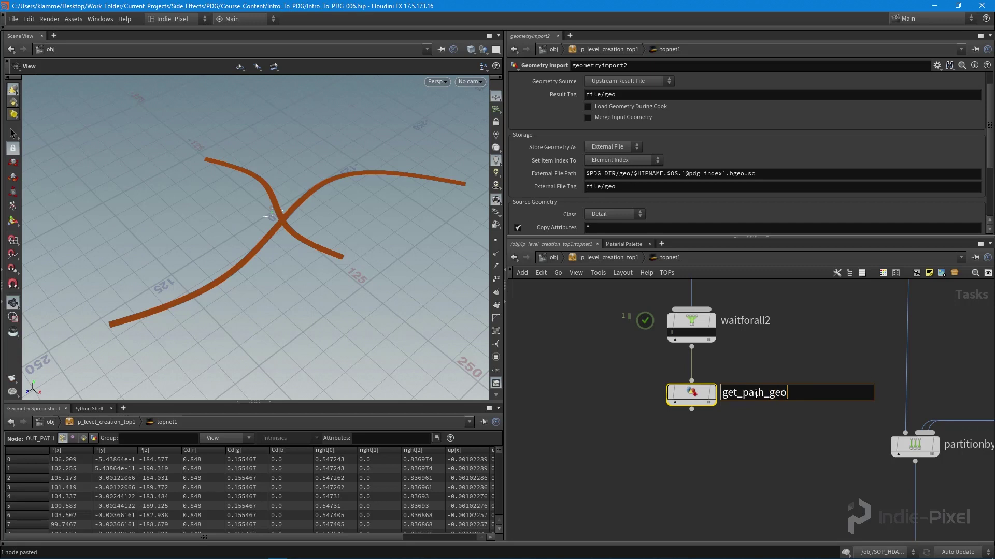
pyautogui.press('Return')
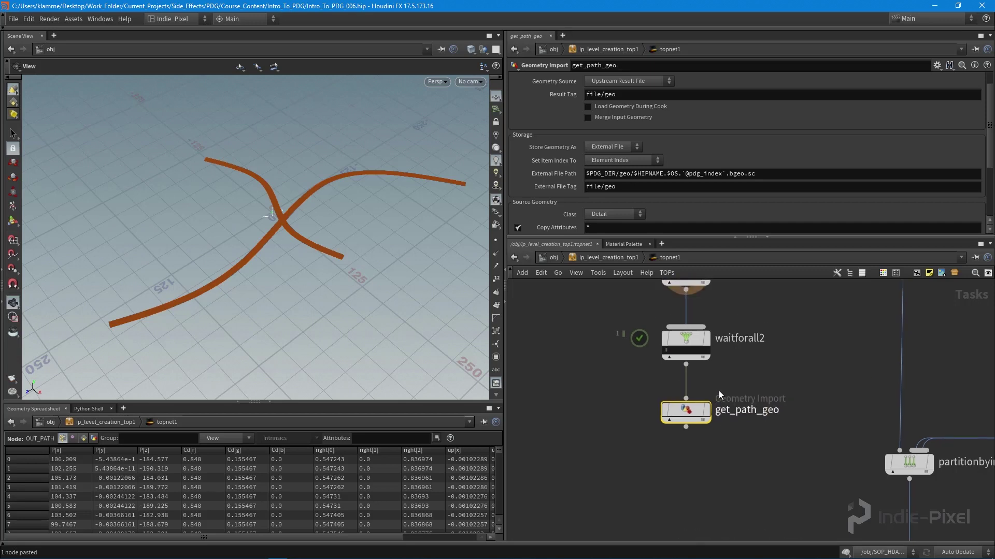
# Set the display flag on get_path_geo and cook it
pyautogui.scroll(1, 699, 167)
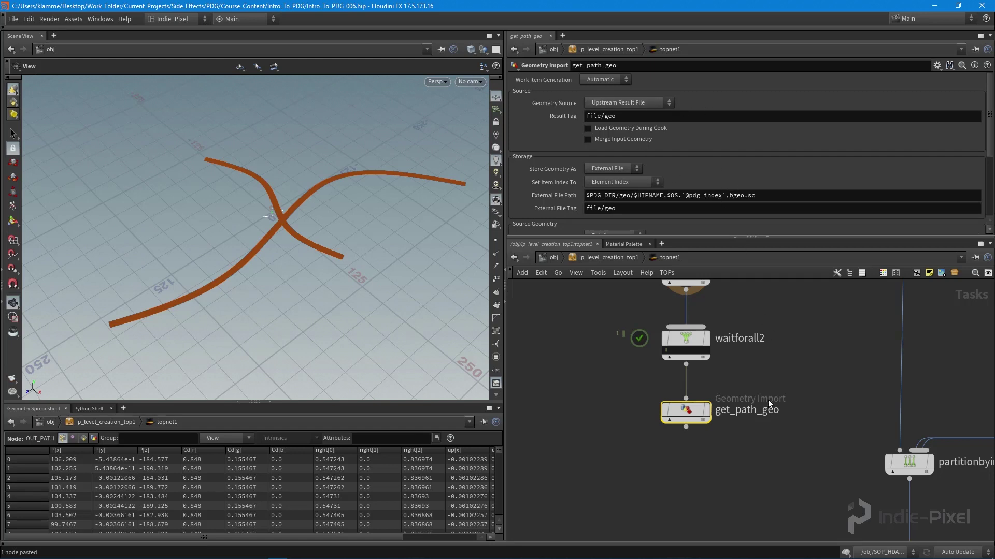
pyautogui.click(707, 411)
pyautogui.hotkey('shift', 'v')
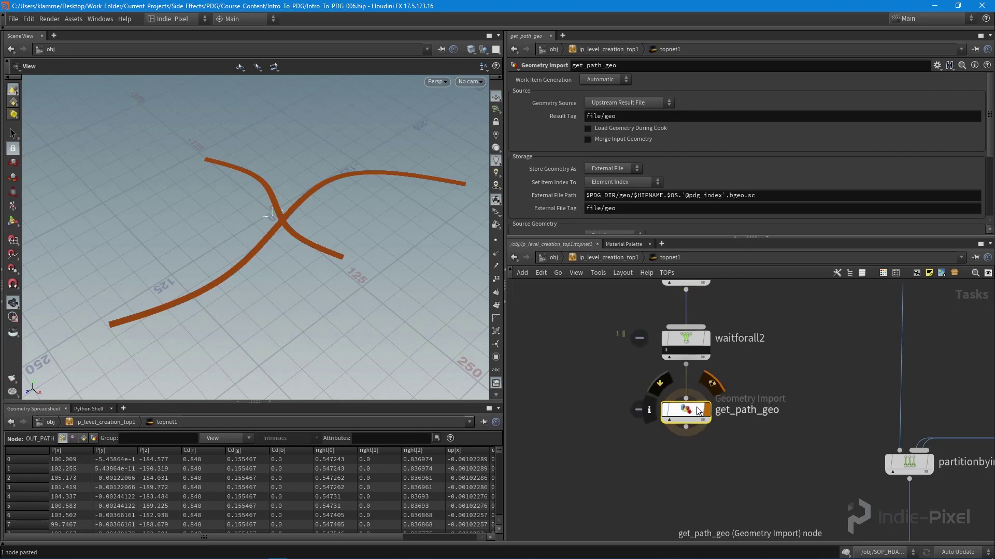
pyautogui.click(668, 422)
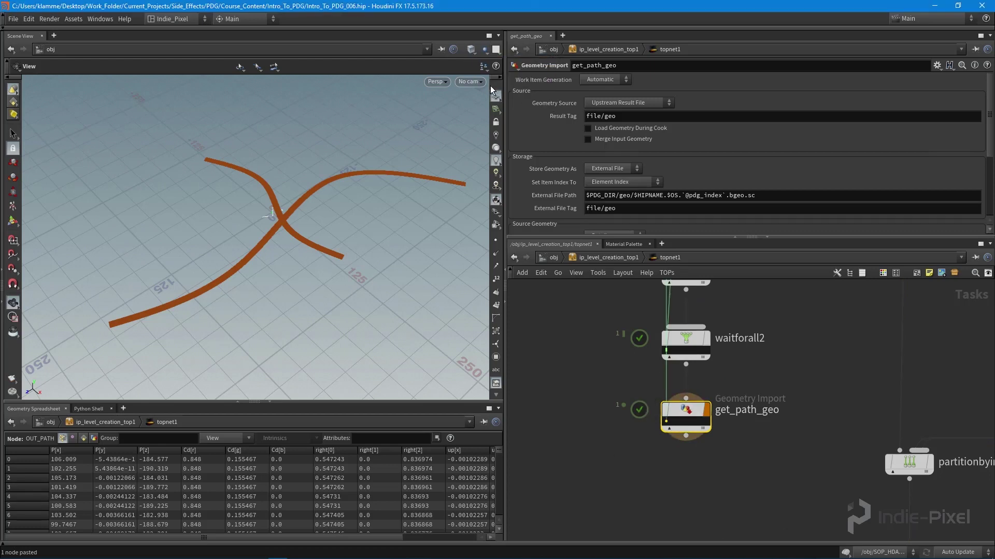
# Examine file1, file2 and merge1 inside PDG_VIZ by displaying each of them in turn, and return to the object level
pyautogui.press('u')
pyautogui.press('u')
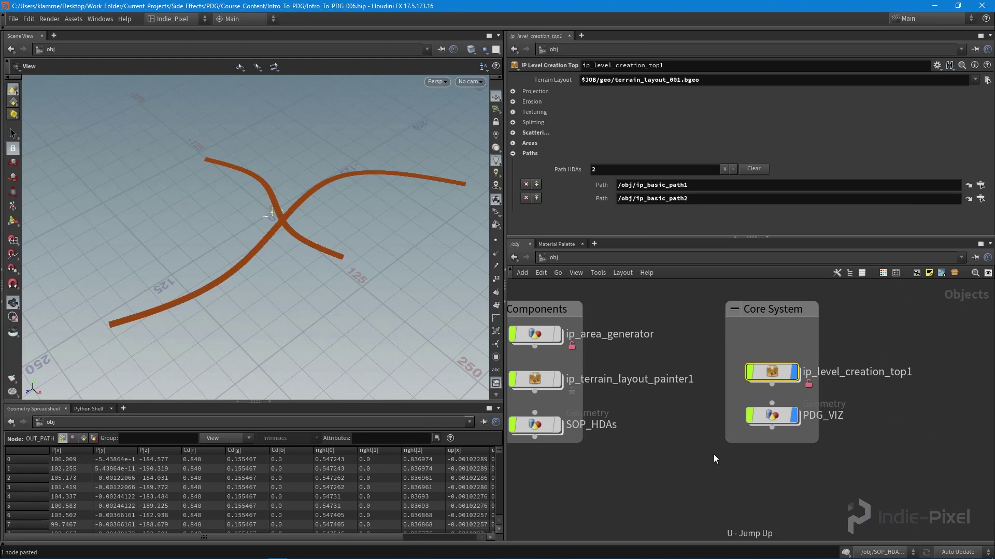
pyautogui.moveTo(714, 460); pyautogui.dragTo(720, 464, button='middle')
pyautogui.doubleClick(778, 421)
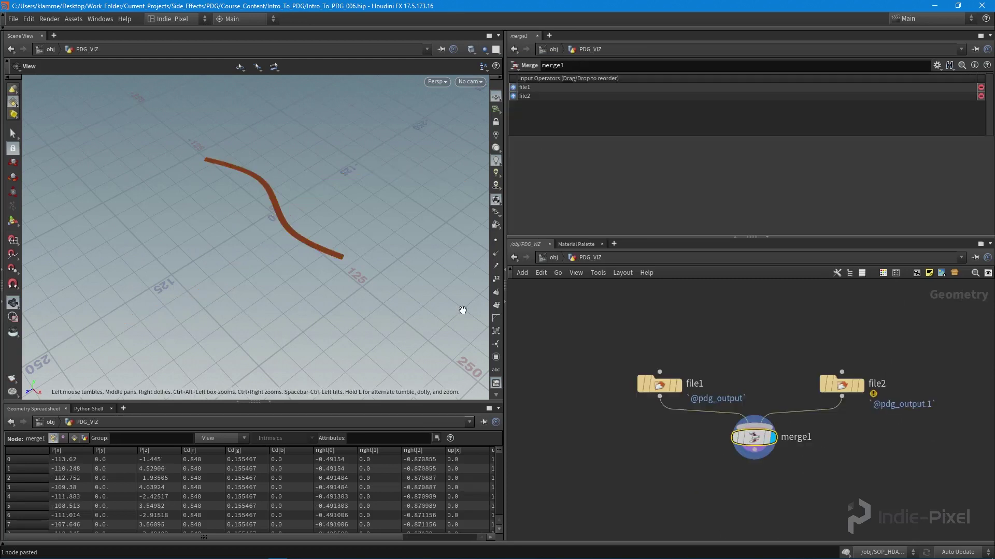
pyautogui.scroll(-3, 431, 290)
pyautogui.click(679, 387)
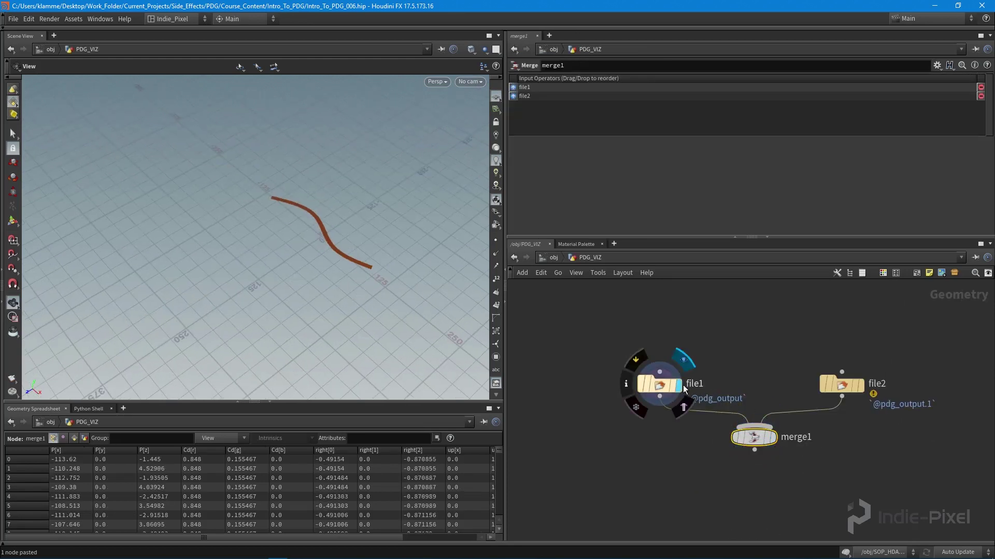
pyautogui.click(861, 389)
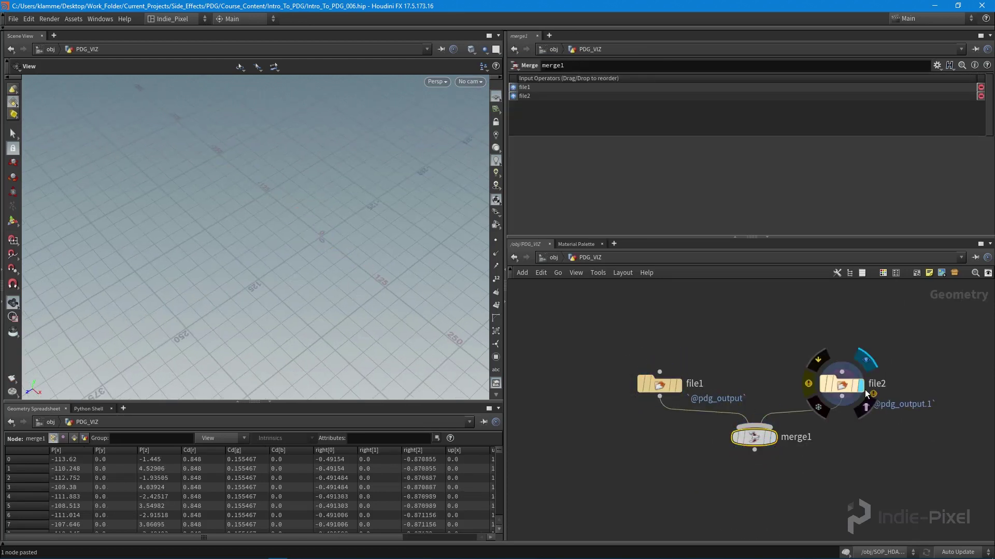
pyautogui.click(771, 437)
pyautogui.press('u')
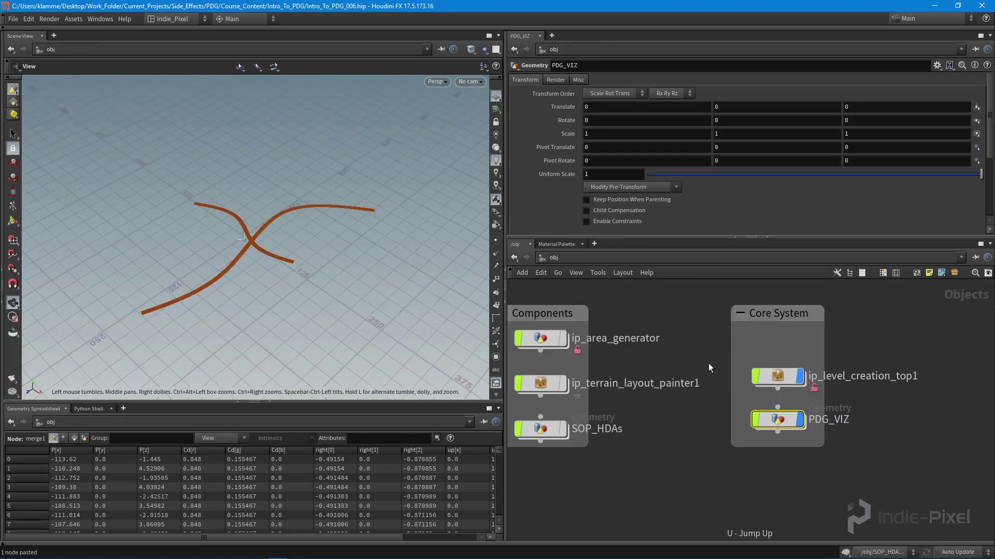
# Return to topnet1 in ip_level_creation_top1 and open the output file of the get_path_geo work item in GPlay
pyautogui.doubleClick(773, 383)
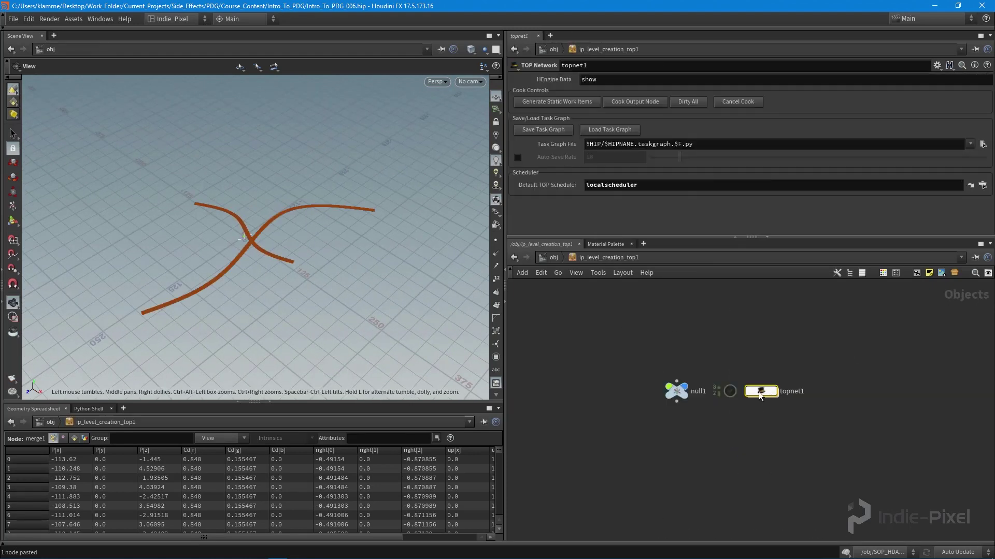
pyautogui.scroll(5, 763, 389)
pyautogui.click(654, 474)
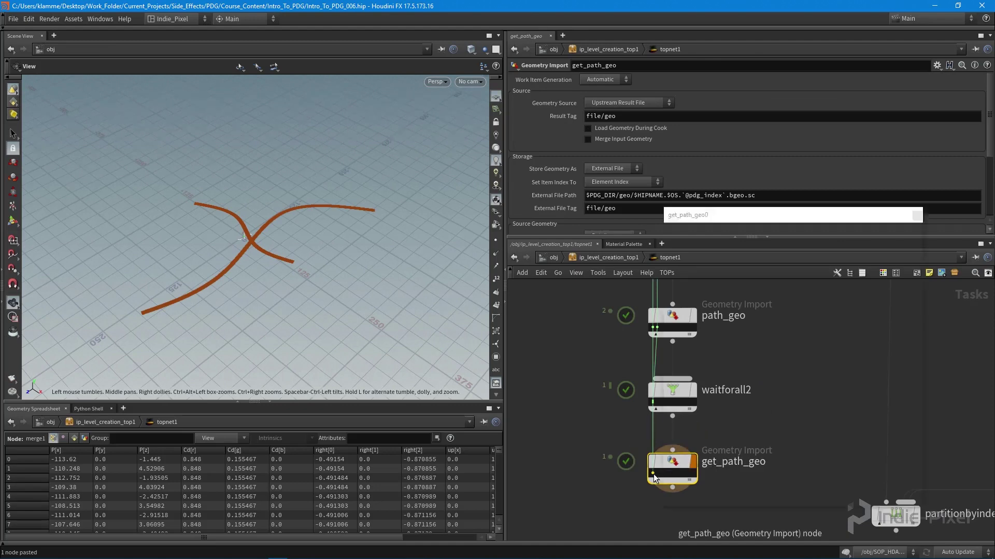
pyautogui.click(764, 396)
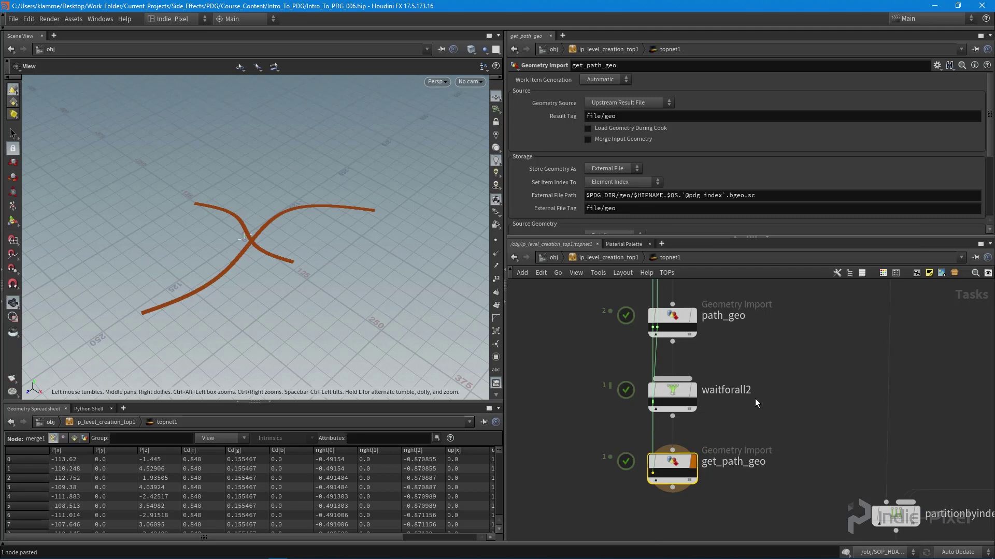
pyautogui.moveTo(283, 557)
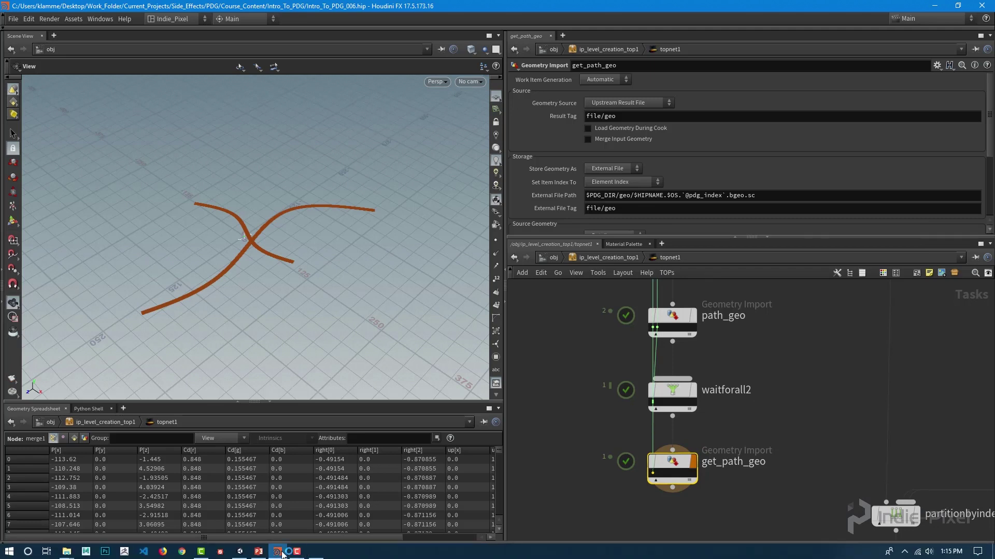
pyautogui.click(316, 554)
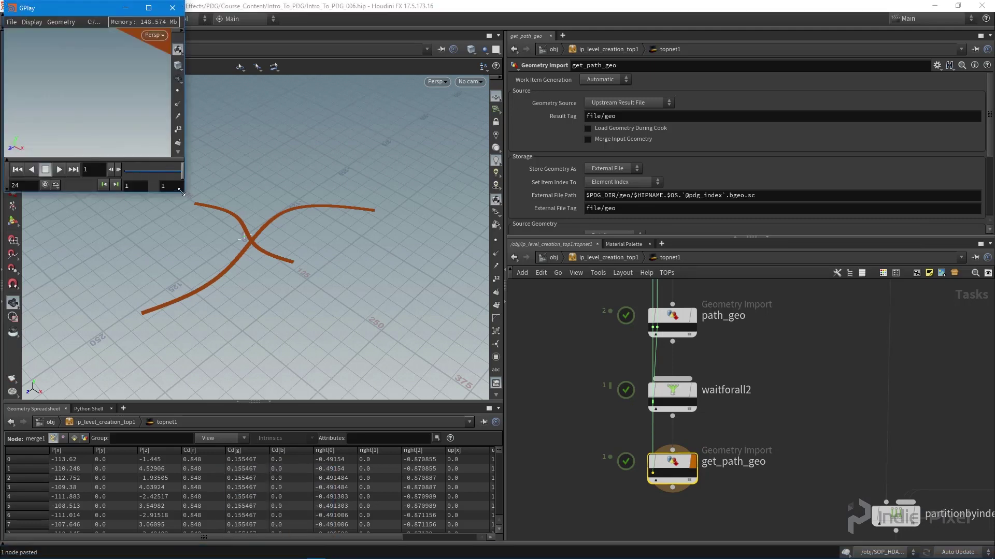
# Enlarge the GPlay window, frame and orbit the imported path geometry to inspect it, and close GPlay
pyautogui.moveTo(182, 194); pyautogui.dragTo(637, 465)
pyautogui.hotkey('space', 'g')
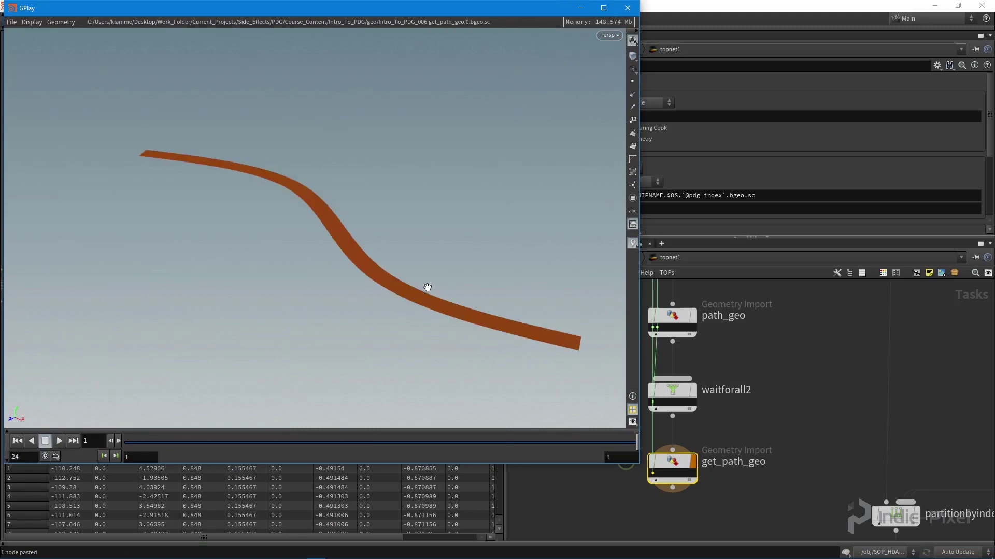
pyautogui.moveTo(477, 253); pyautogui.dragTo(454, 244, button='right')
pyautogui.moveTo(454, 244); pyautogui.dragTo(394, 135)
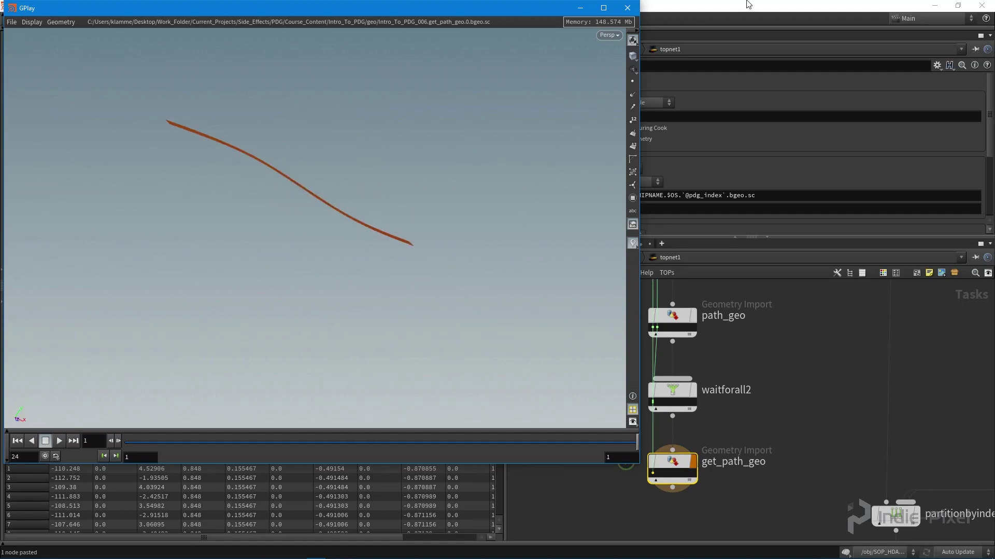
pyautogui.click(627, 8)
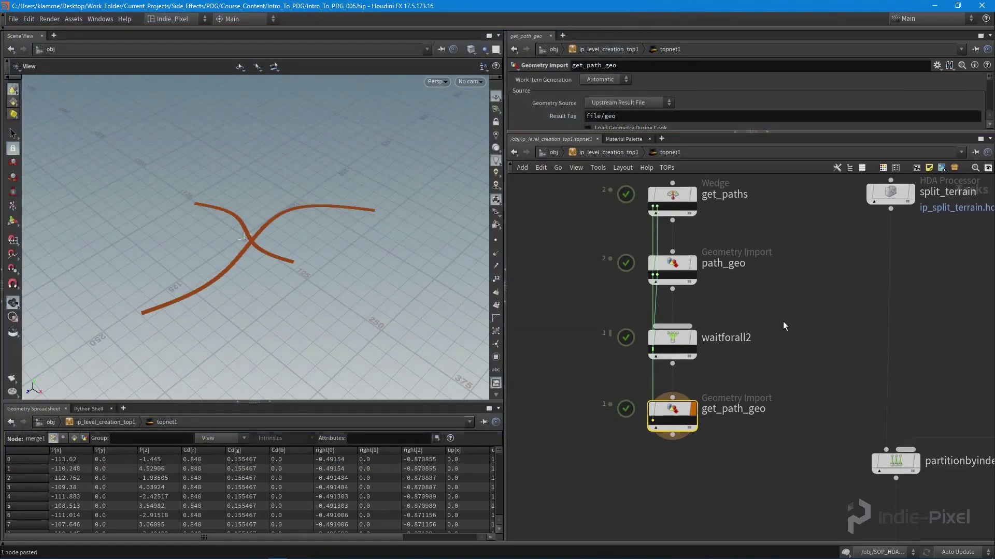
# Enlarge the network pane, go up to the object level and hide the ip_basic_path1 and ip_basic_path2 objects
pyautogui.moveTo(783, 322); pyautogui.dragTo(786, 364, button='middle')
pyautogui.scroll(2, 667, 250)
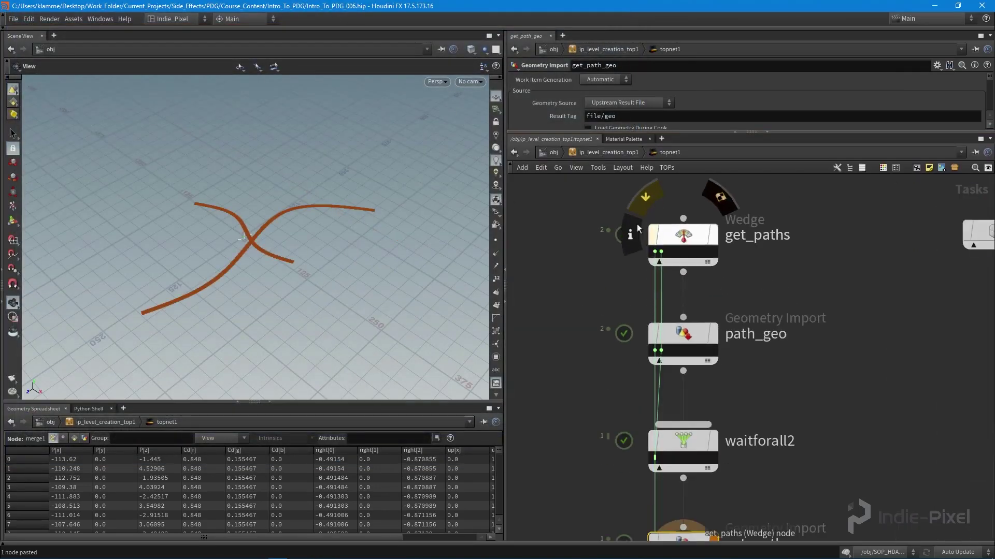
pyautogui.click(484, 49)
pyautogui.click(500, 71)
pyautogui.press('u')
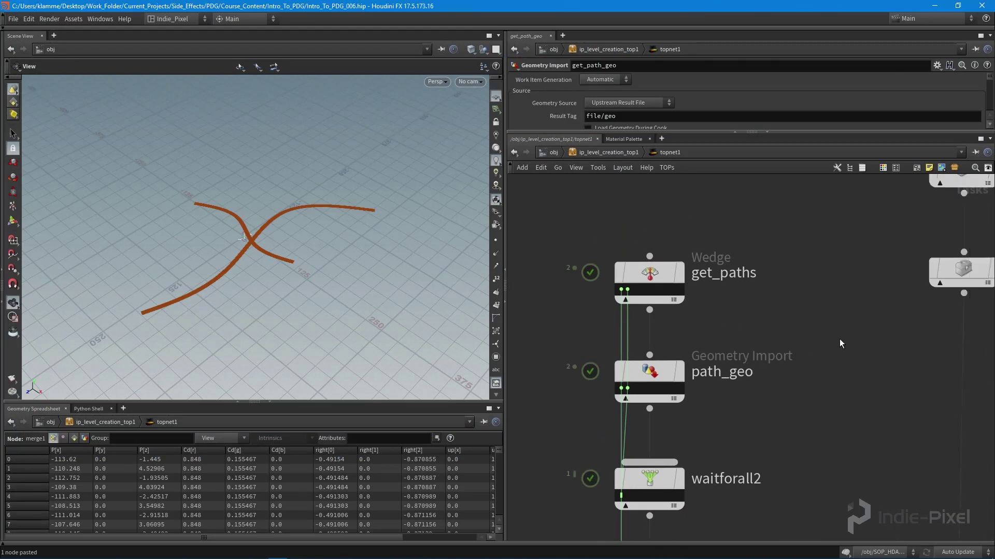
pyautogui.moveTo(591, 250); pyautogui.dragTo(792, 311)
pyautogui.moveTo(872, 435); pyautogui.dragTo(602, 421, button='middle')
pyautogui.moveTo(722, 466); pyautogui.dragTo(563, 461, button='middle')
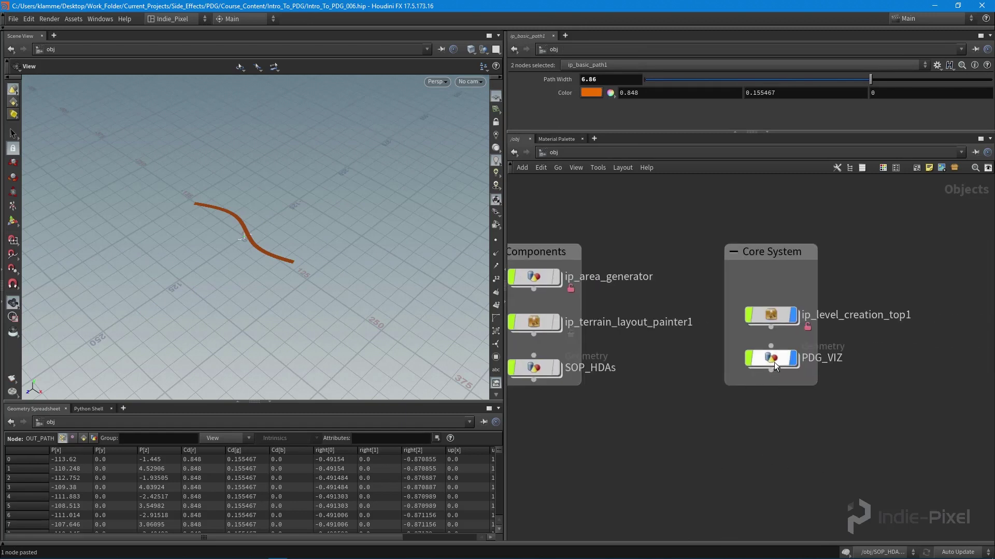
# Return to topnet1 in ip_level_creation_top1, select a work item of get_paths and recook the wedge node
pyautogui.doubleClick(754, 313)
pyautogui.doubleClick(765, 345)
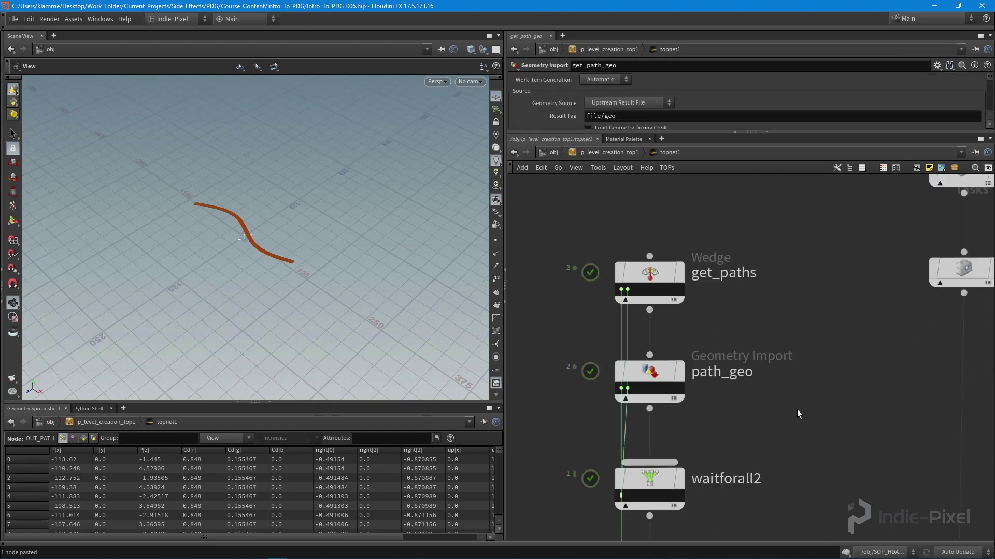
pyautogui.moveTo(656, 290)
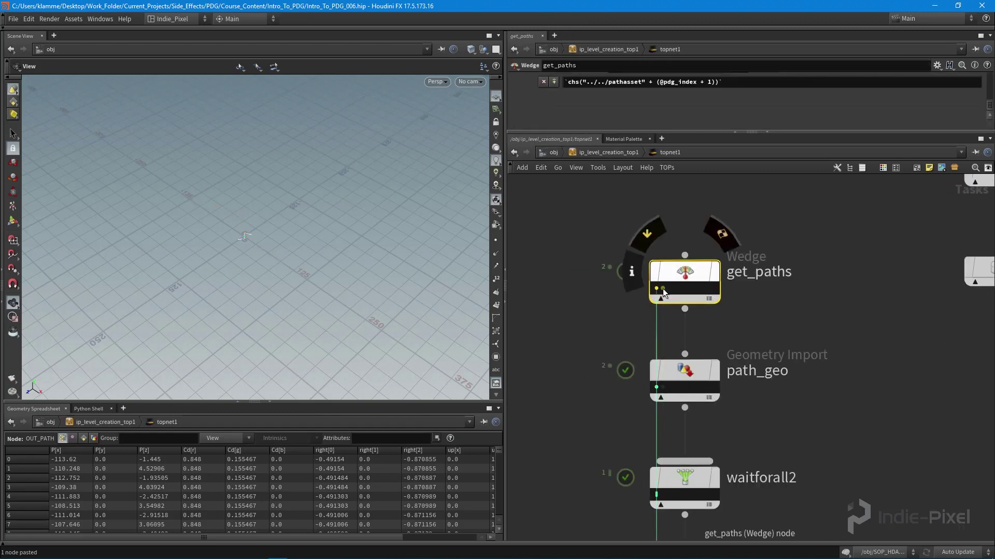
pyautogui.click(655, 290)
pyautogui.click(685, 279)
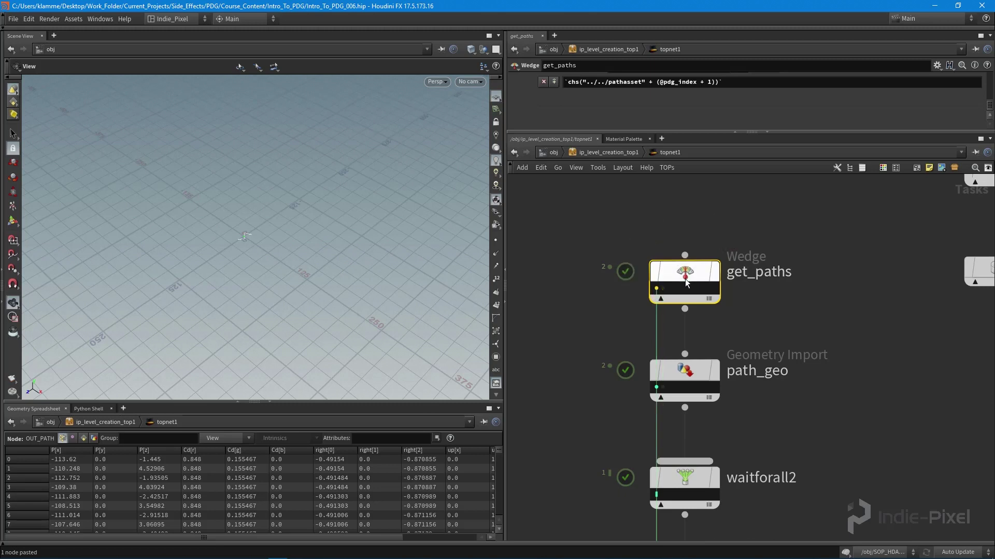
pyautogui.hotkey('shift', 'v')
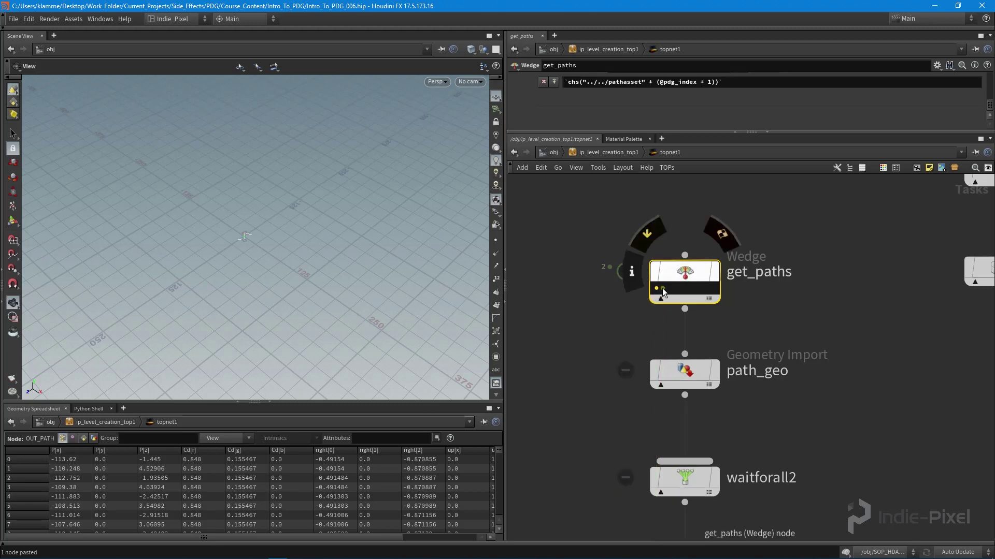
# Cook path_geo and compare the geometry of its two work items in the viewport
pyautogui.click(683, 377)
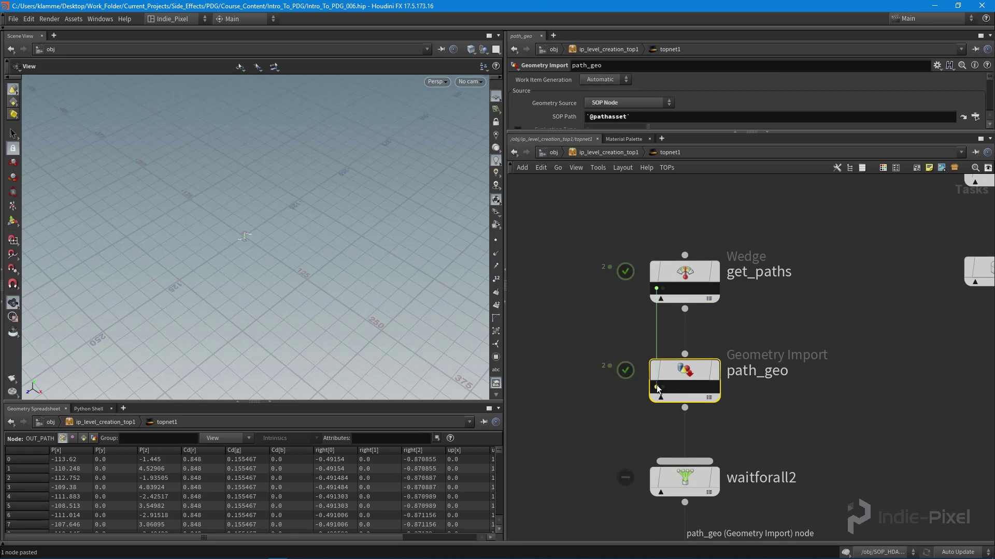
pyautogui.click(663, 387)
pyautogui.click(656, 386)
pyautogui.click(663, 387)
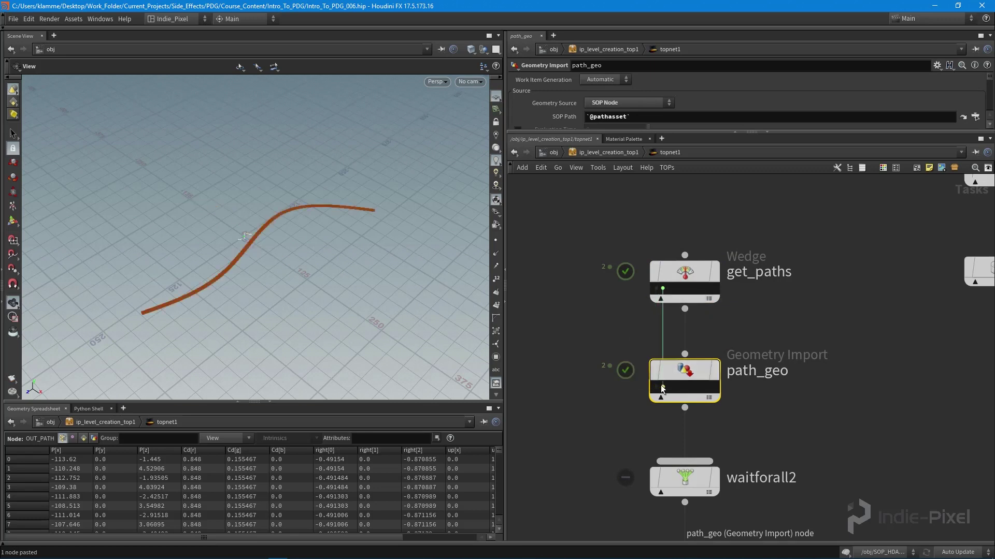
pyautogui.click(656, 387)
# Cook waitforall2 again and check the output files and partitioned items of its new work item
pyautogui.moveTo(695, 498); pyautogui.dragTo(697, 411, button='middle')
pyautogui.click(680, 396)
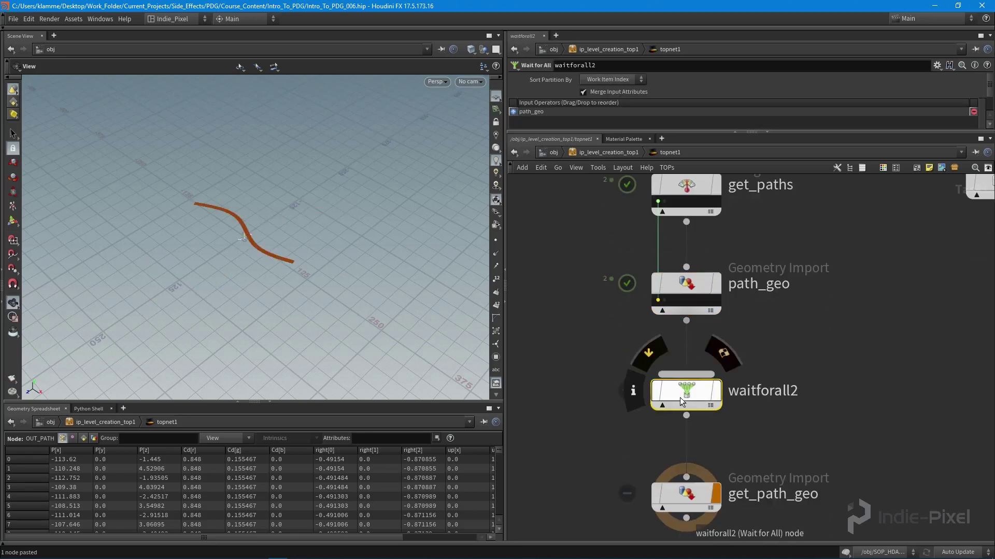
pyautogui.click(660, 407)
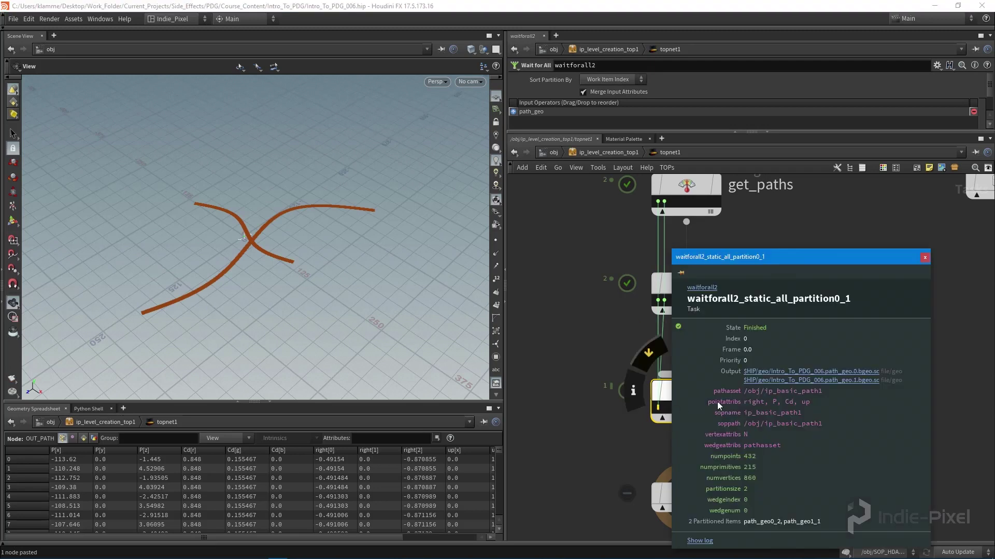
# Close the work item details and display the geometry of waitforall2's work item in the viewport
pyautogui.click(583, 450)
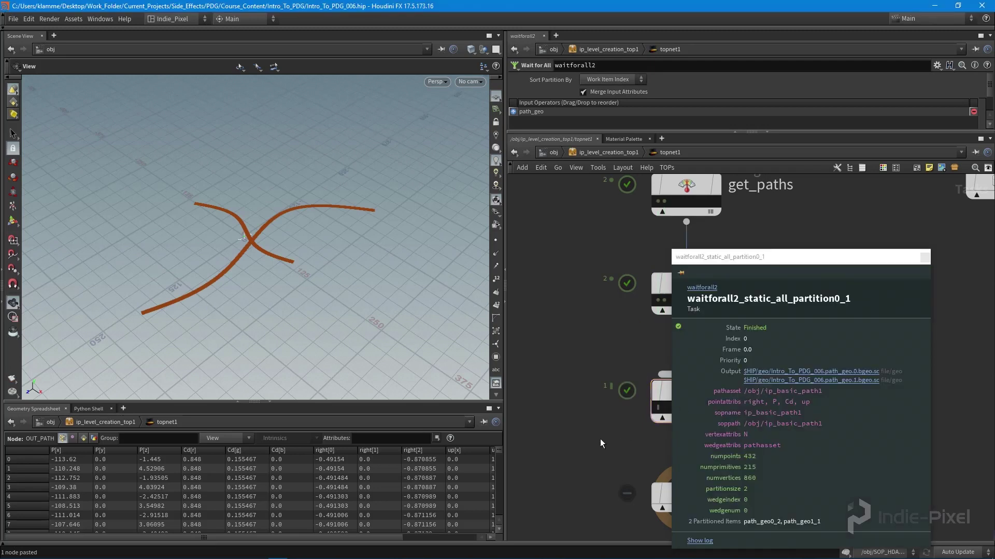
pyautogui.click(924, 257)
pyautogui.moveTo(621, 417); pyautogui.dragTo(624, 368, button='middle')
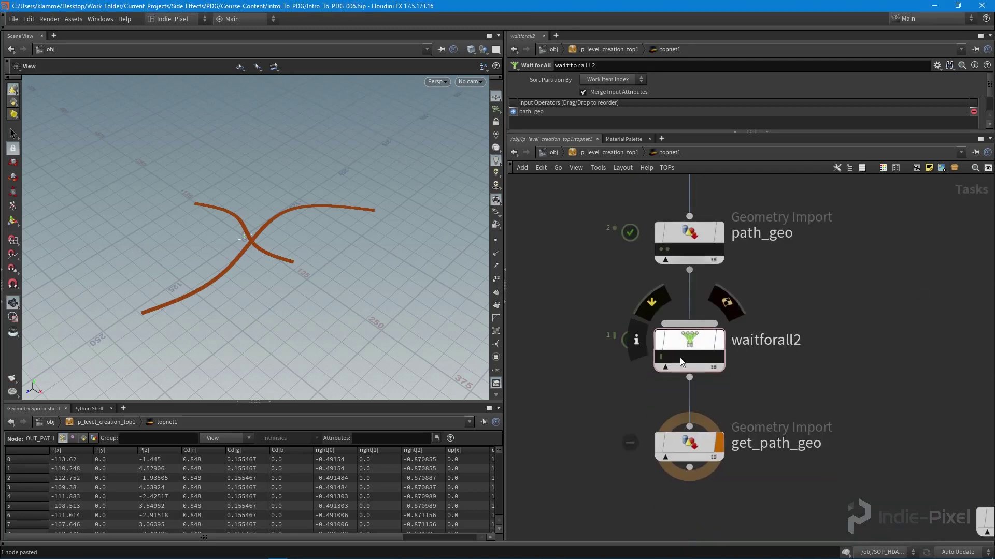
pyautogui.click(665, 357)
pyautogui.moveTo(631, 418); pyautogui.dragTo(629, 349, button='middle')
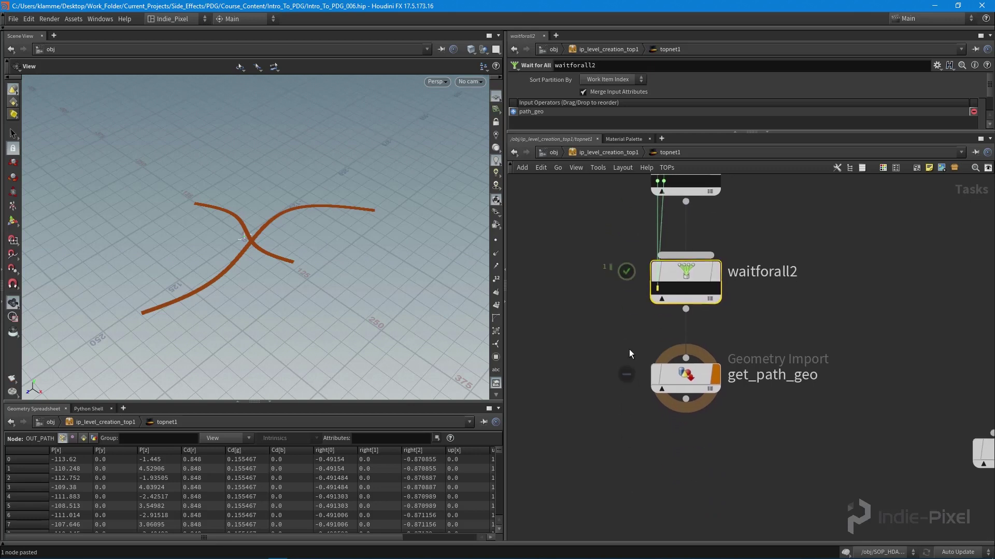
# Check the geometry of get_path_geo's work item and delete the get_path_geo node
pyautogui.click(673, 380)
pyautogui.click(659, 390)
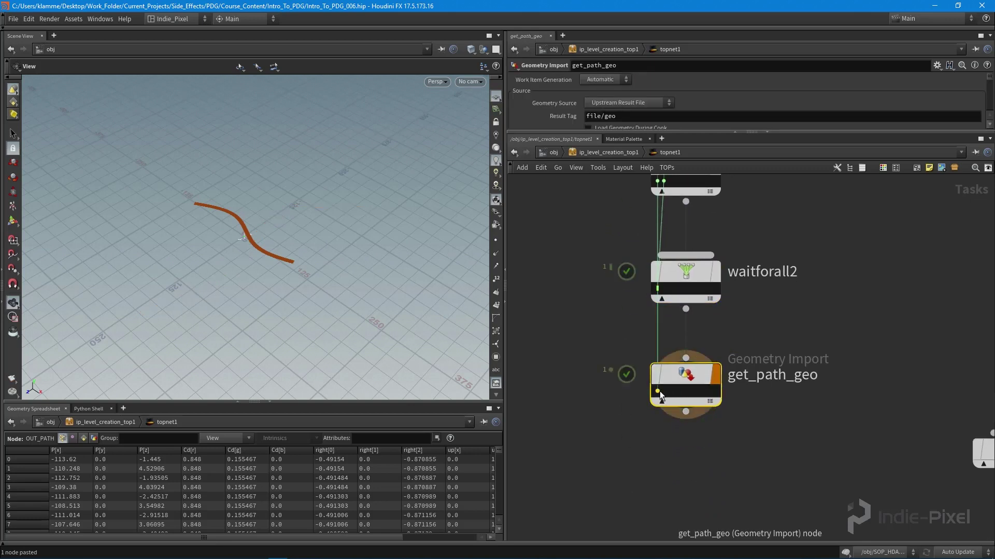
pyautogui.press('Delete')
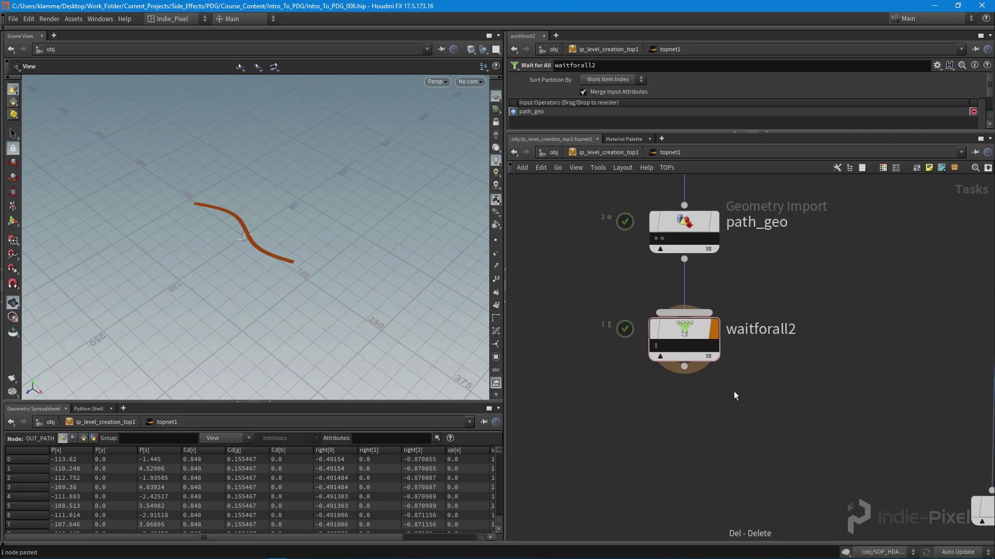
# Select waitforall2's work item again and examine the gathered path geometry in the viewport from several angles
pyautogui.click(656, 346)
pyautogui.moveTo(327, 273); pyautogui.dragTo(292, 269, button='right')
pyautogui.moveTo(292, 269); pyautogui.dragTo(277, 231)
pyautogui.moveTo(277, 231); pyautogui.dragTo(345, 234, button='right')
pyautogui.moveTo(345, 234); pyautogui.dragTo(262, 224)
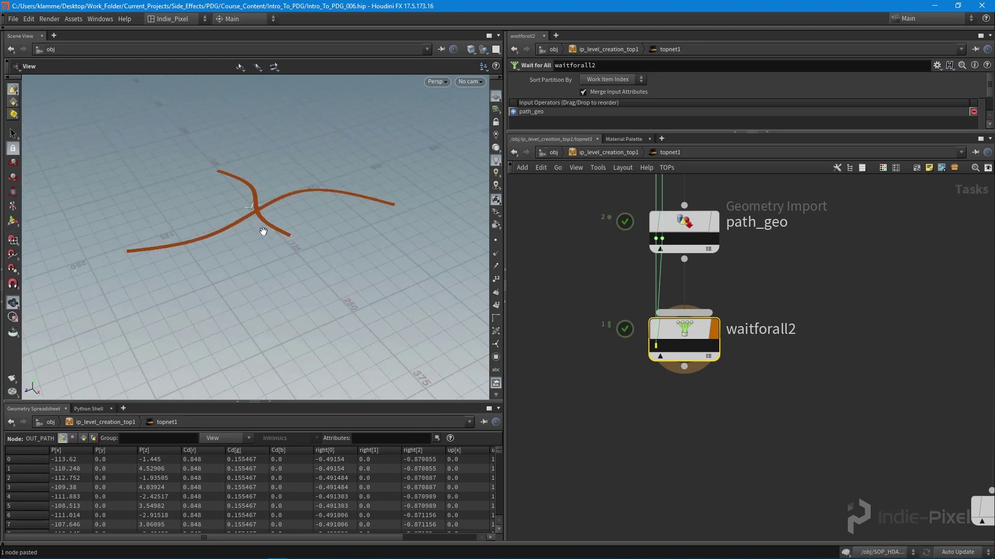
# Move the get_paths, path_geo and waitforall2 nodes together slightly up and farther away from the terrain branch
pyautogui.scroll(-3, 900, 337)
pyautogui.moveTo(901, 338); pyautogui.dragTo(802, 355, button='middle')
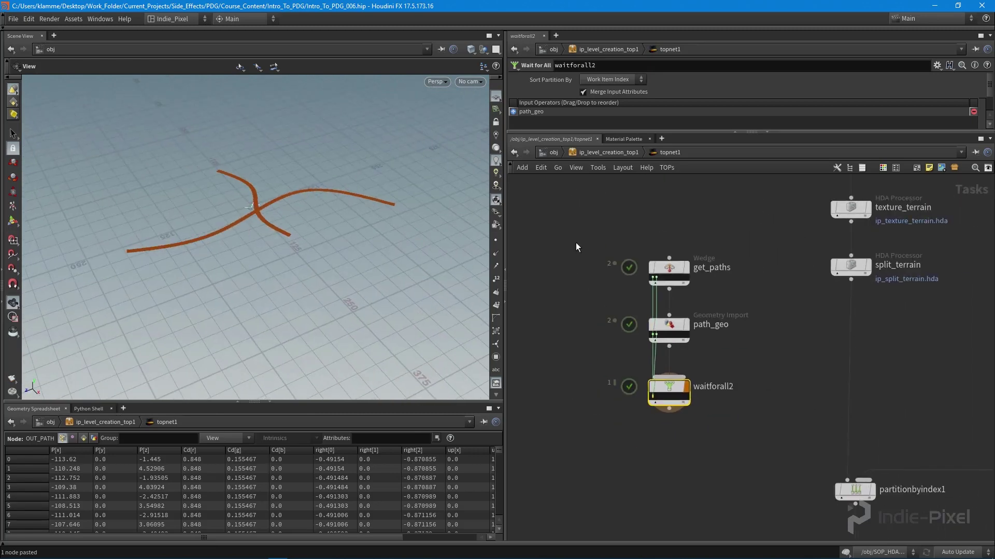
pyautogui.moveTo(577, 244); pyautogui.dragTo(698, 435)
pyautogui.moveTo(669, 392); pyautogui.dragTo(637, 356)
pyautogui.moveTo(204, 257); pyautogui.dragTo(321, 316)
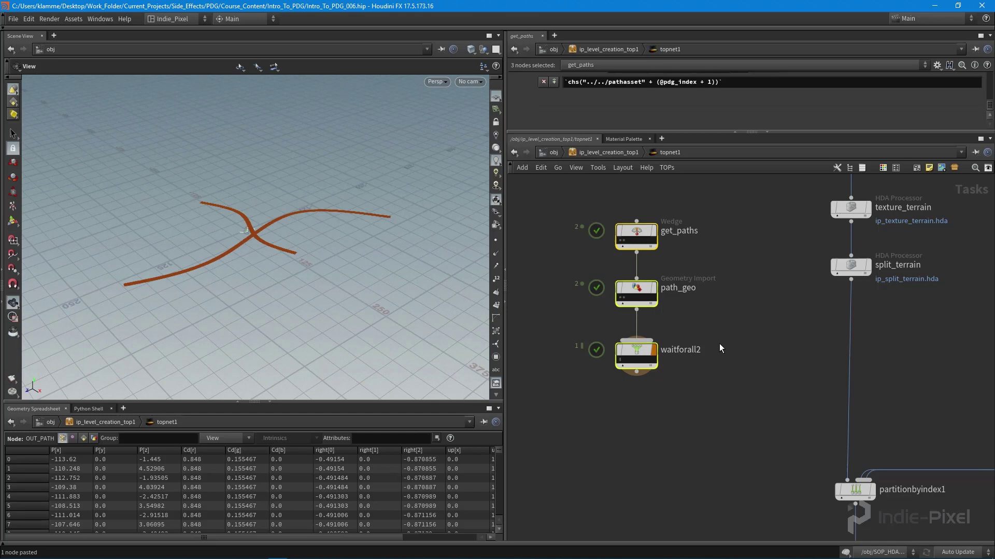